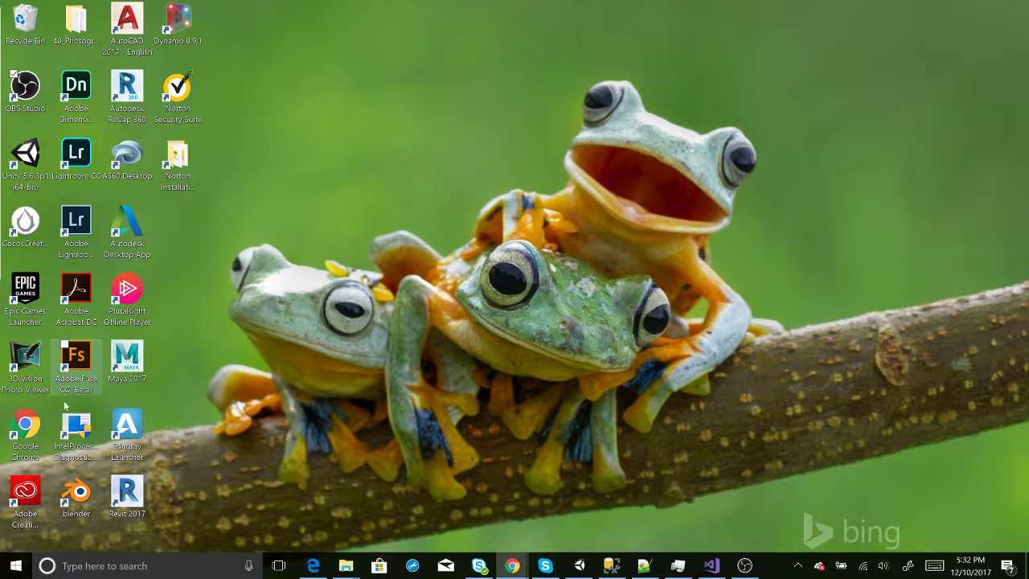
Launch Adobe Fuse CC (Beta) from the desktop and maximize its window
{"action": "left_click", "coordinate": [78, 362]}
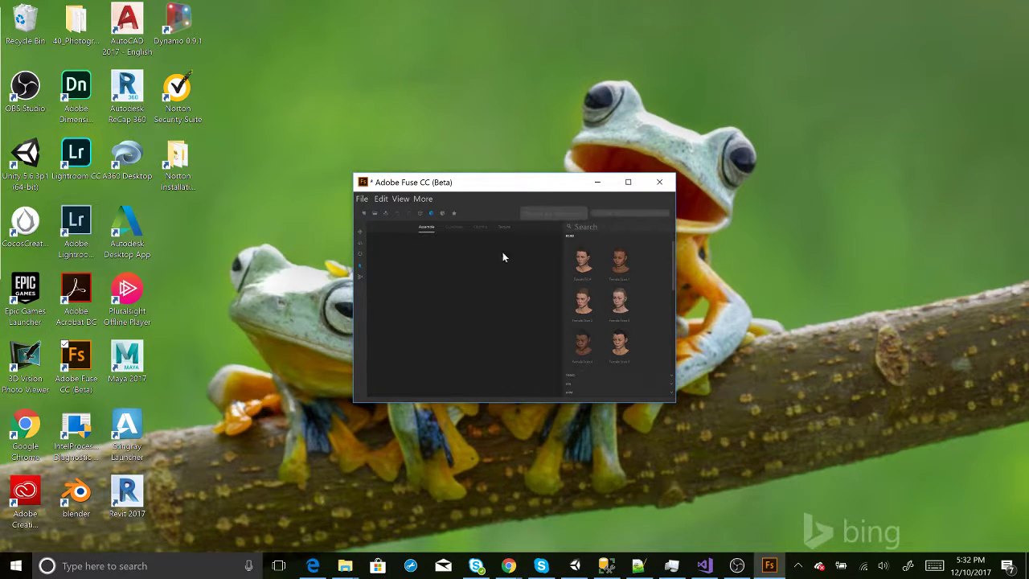
{"action": "left_click", "coordinate": [628, 182]}
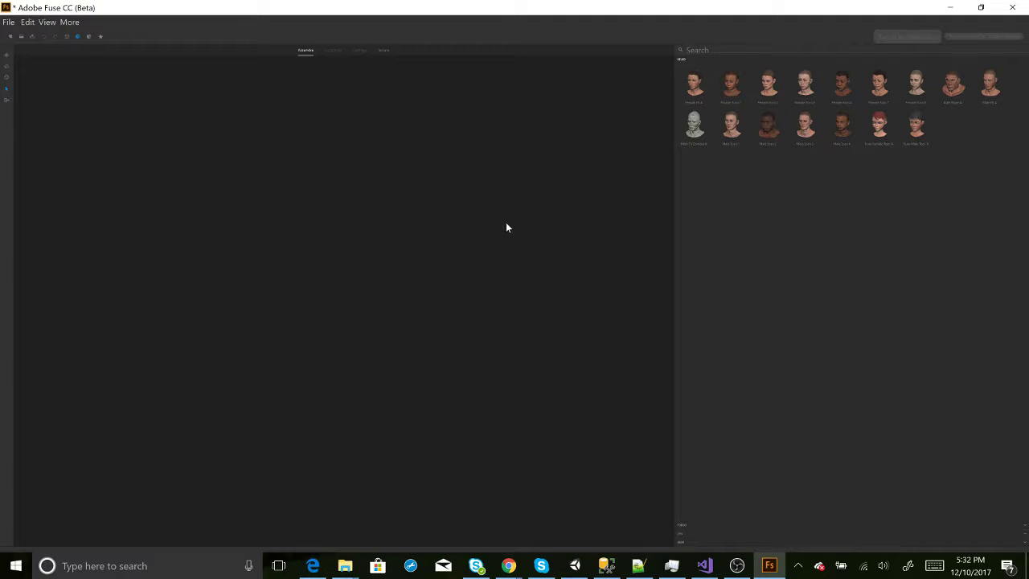
View the Adobe Fuse CC version and copyright information and close it
{"action": "left_click", "coordinate": [75, 23]}
{"action": "left_click", "coordinate": [76, 76]}
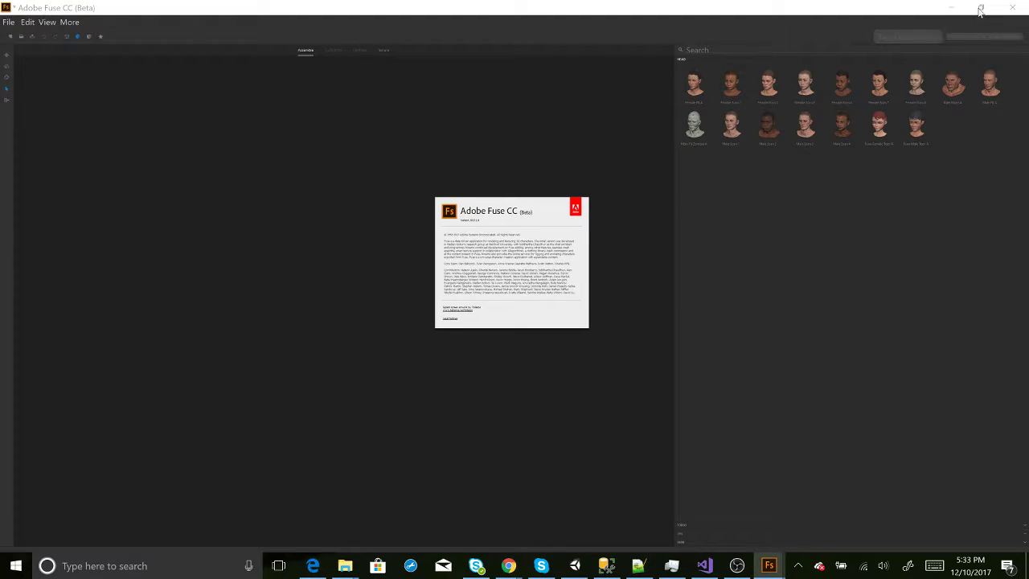
{"action": "left_click", "coordinate": [738, 180]}
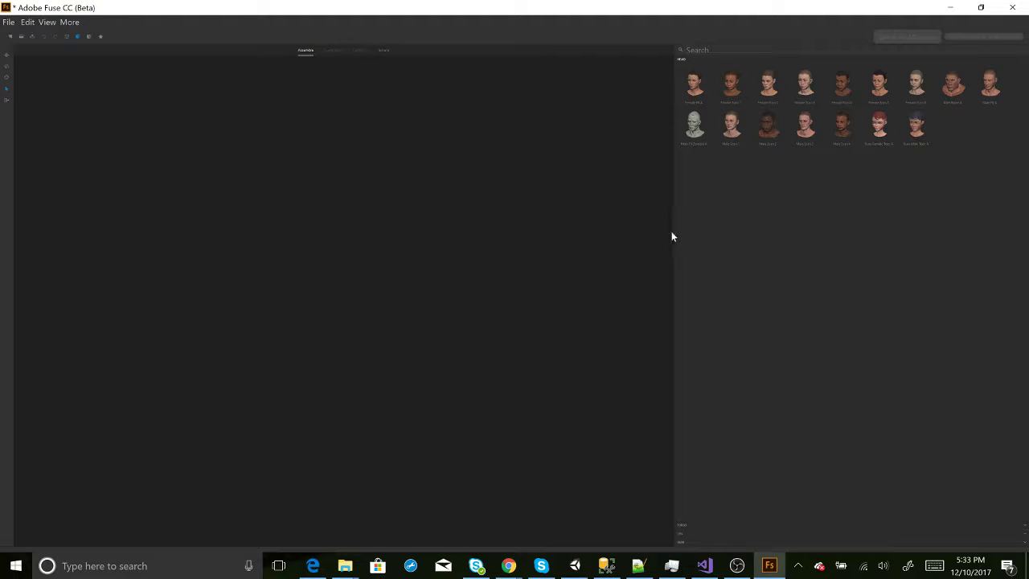
Minimize Fuse and set the Windows display scaling for text, apps and other items to 100%
{"action": "left_click", "coordinate": [951, 10]}
{"action": "right_click", "coordinate": [370, 205]}
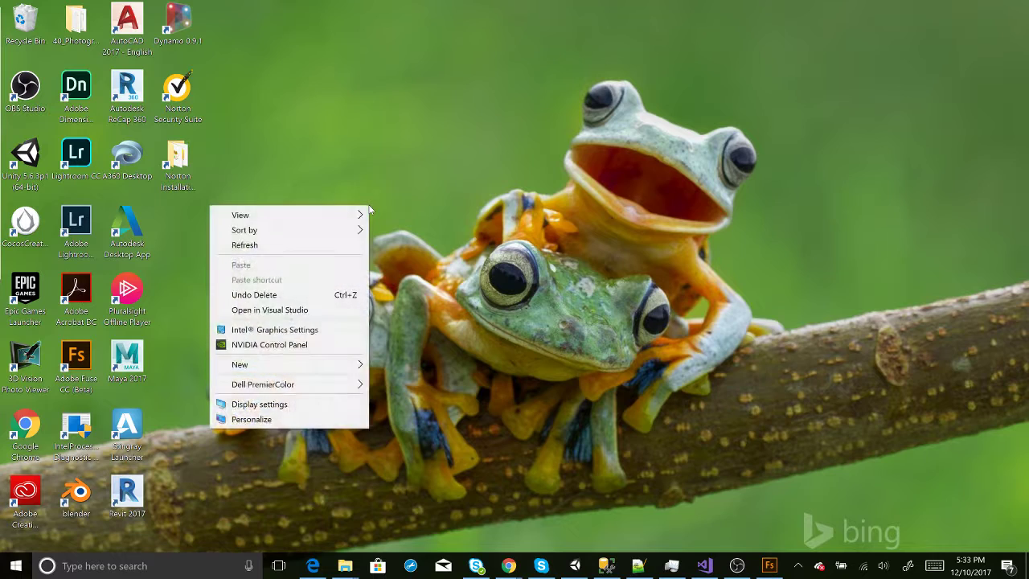
{"action": "left_click", "coordinate": [299, 405]}
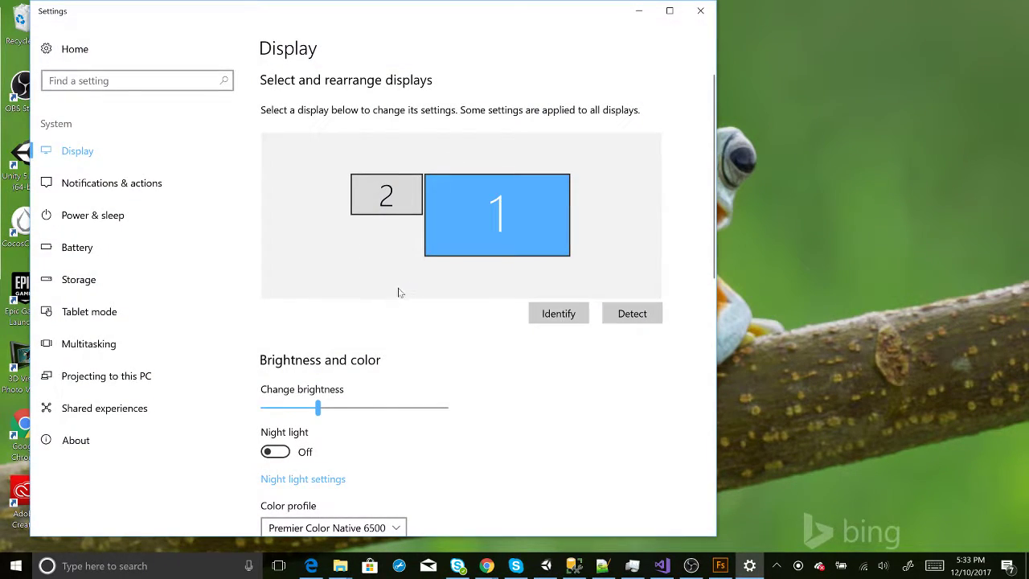
{"action": "scroll", "coordinate": [448, 353], "scroll_direction": "down", "scroll_amount": 5}
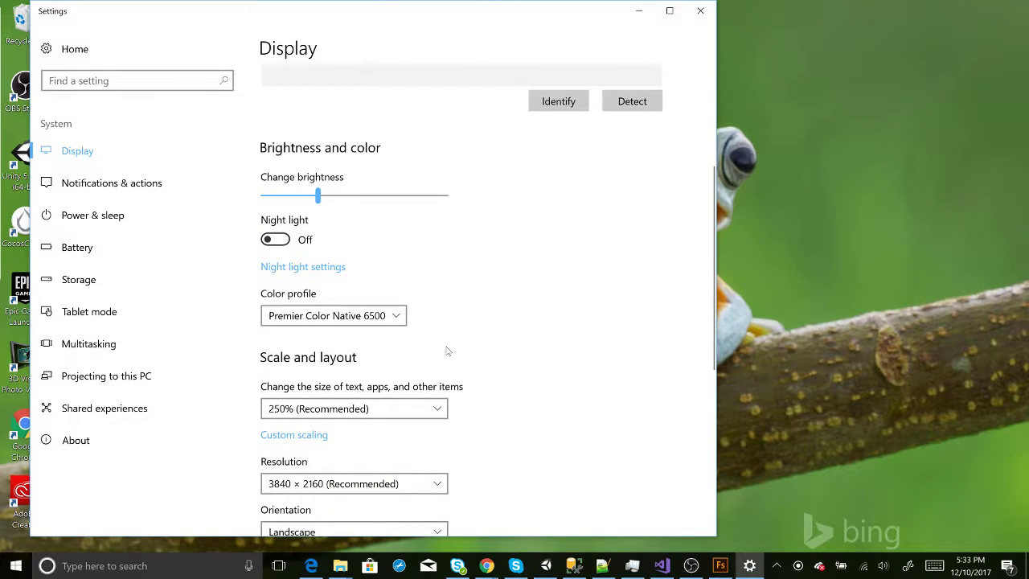
{"action": "scroll", "coordinate": [447, 350], "scroll_direction": "up", "scroll_amount": 2}
{"action": "scroll", "coordinate": [447, 350], "scroll_direction": "down", "scroll_amount": 3}
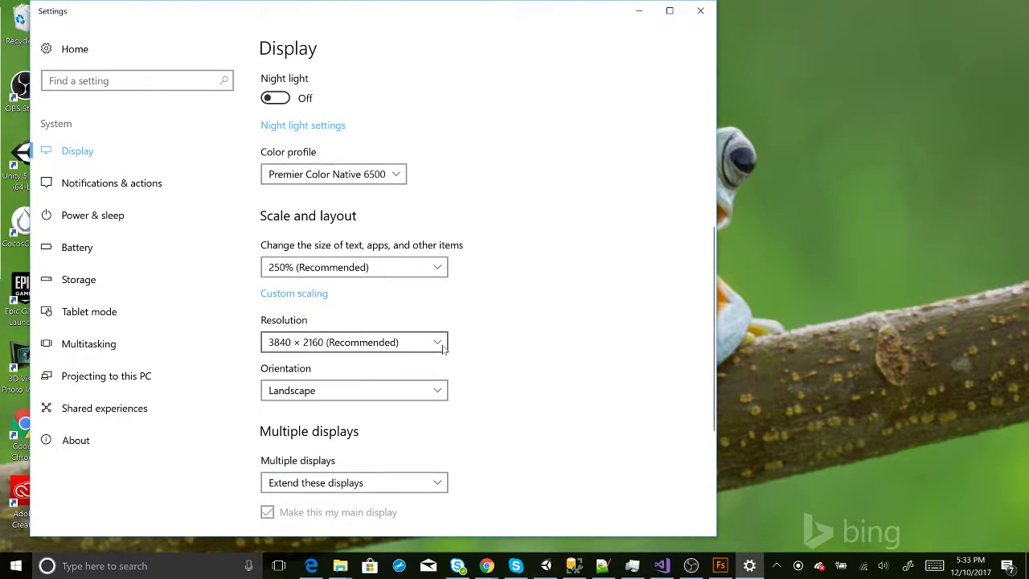
{"action": "left_click", "coordinate": [434, 267]}
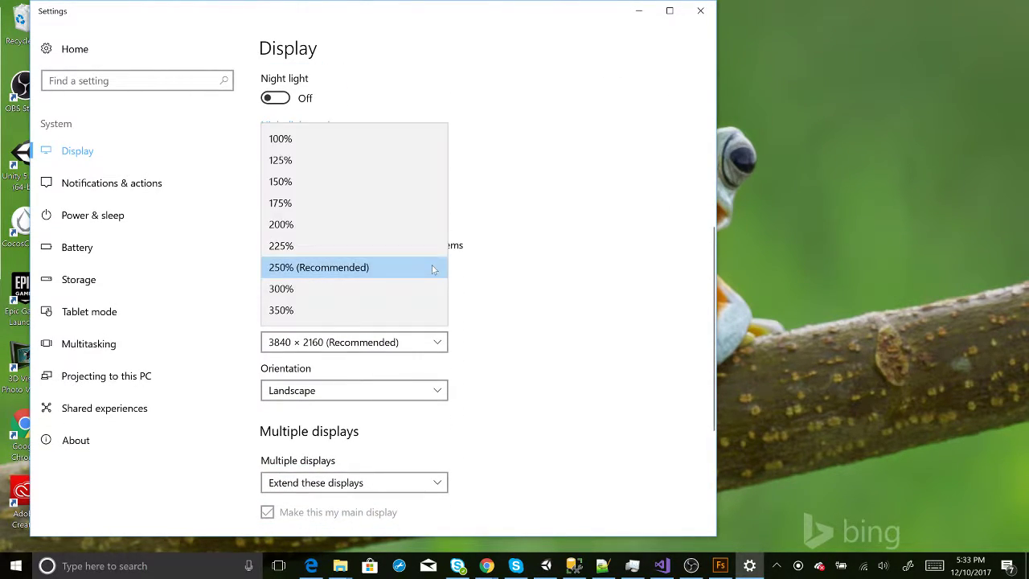
{"action": "left_click", "coordinate": [383, 138]}
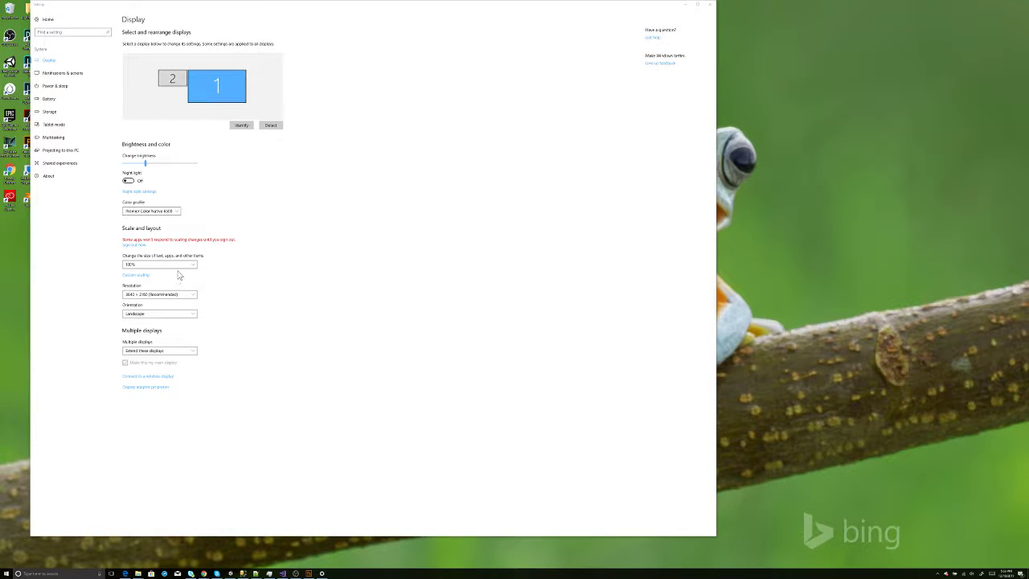
Set the display resolution to 1920 × 1200, keep the changes, and return to Adobe Fuse CC
{"action": "left_click", "coordinate": [173, 295]}
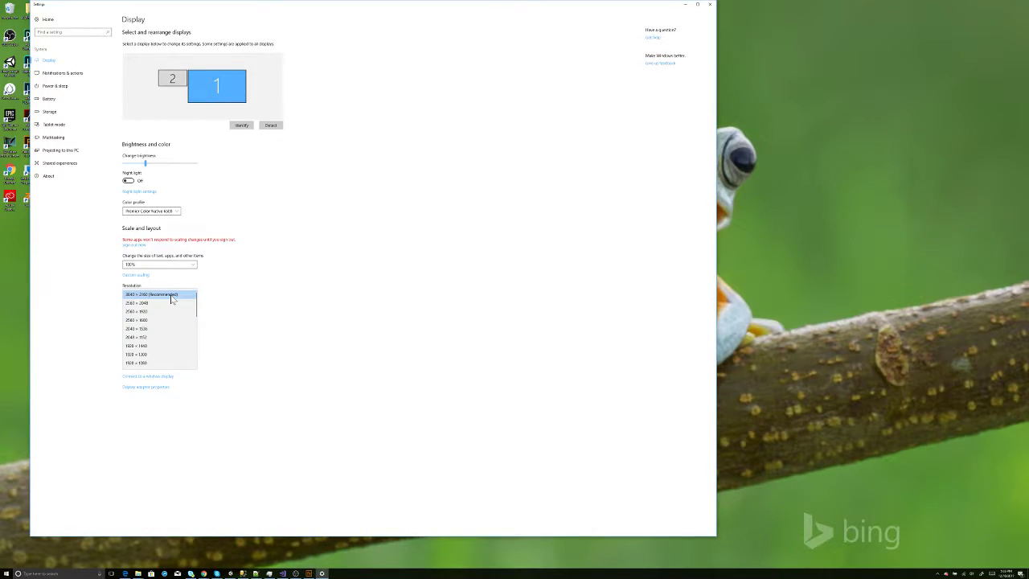
{"action": "left_click", "coordinate": [150, 357]}
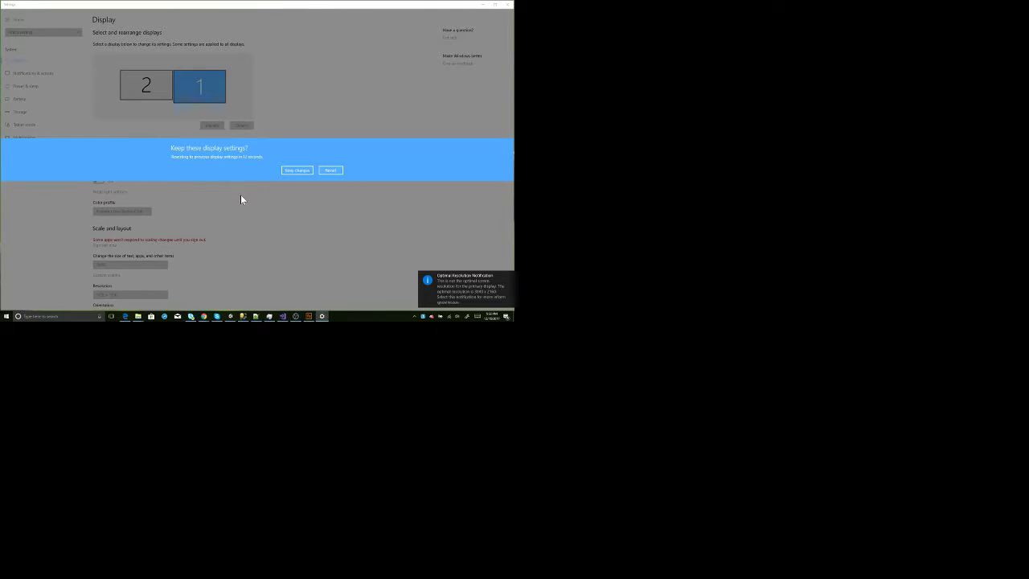
{"action": "left_click", "coordinate": [301, 170]}
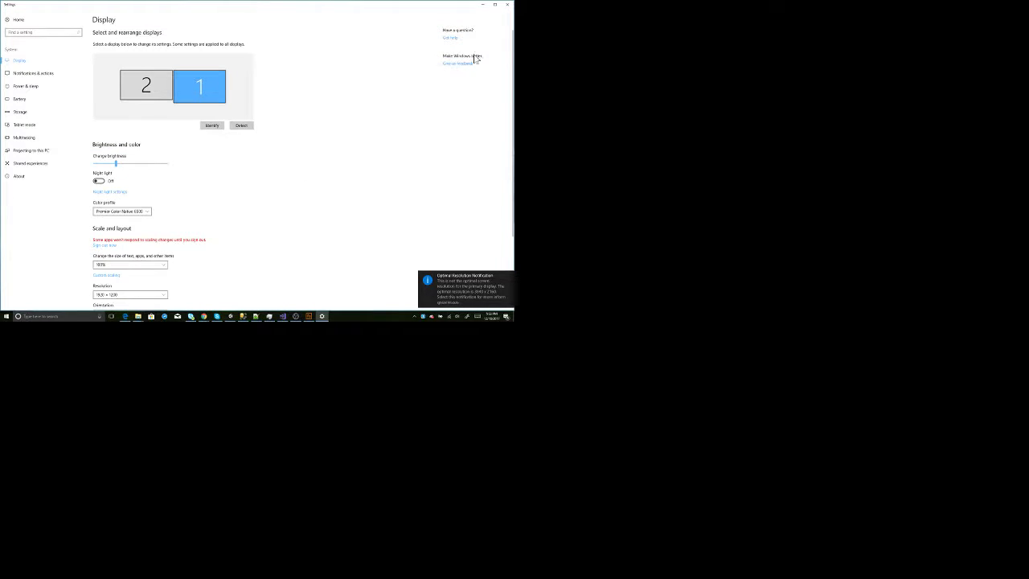
{"action": "left_click", "coordinate": [481, 5]}
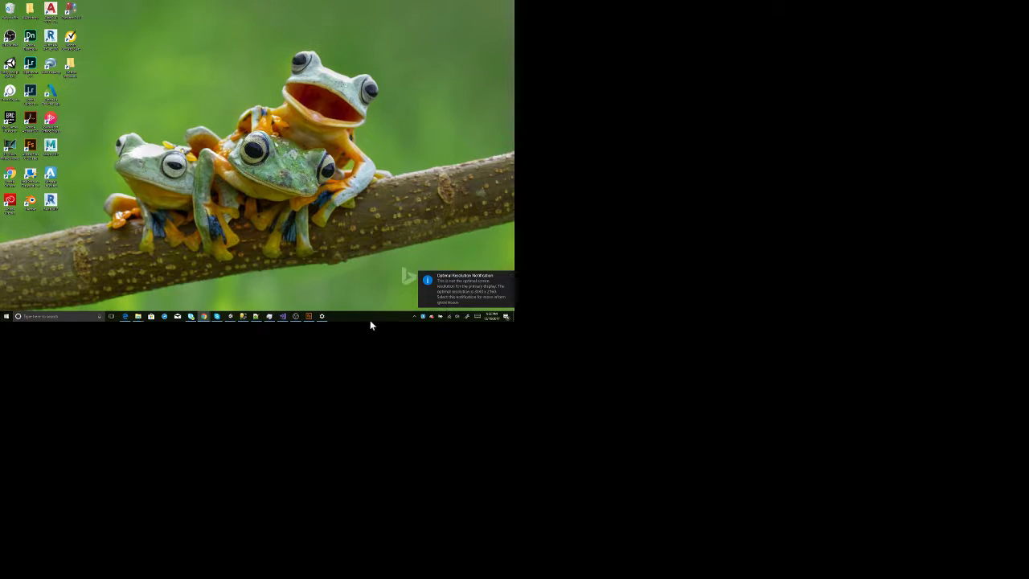
{"action": "left_click", "coordinate": [310, 315]}
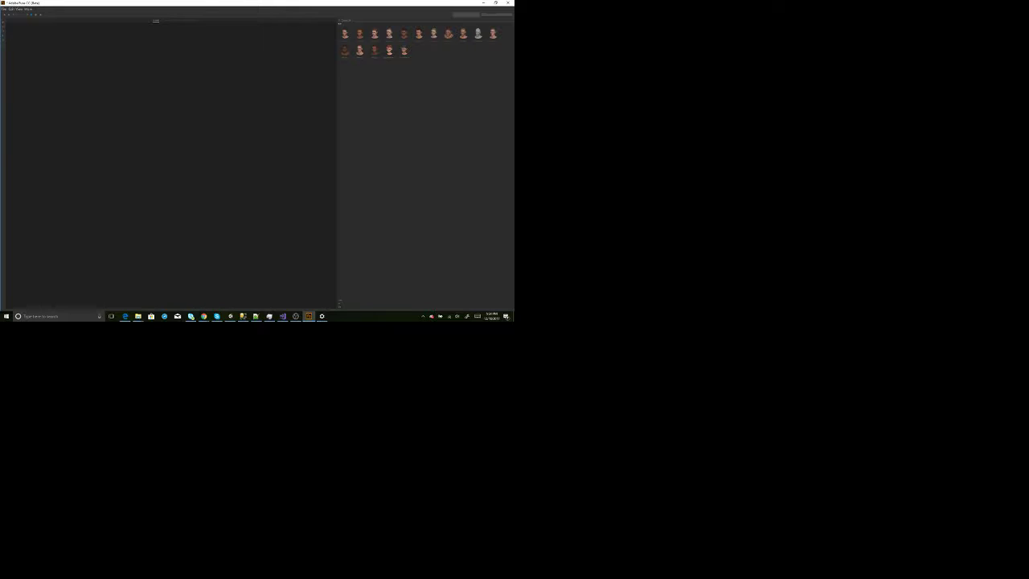
{"action": "key", "text": "alt+Tab"}
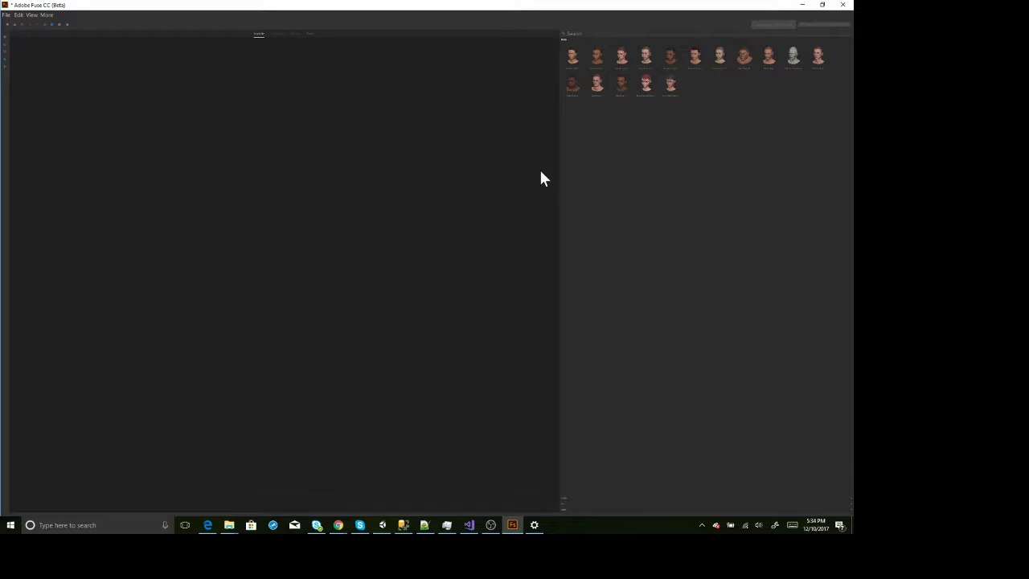
{"action": "key", "text": "alt+Tab"}
{"action": "key", "text": "Tab"}
{"action": "key", "text": "alt+Tab"}
{"action": "key", "text": "Tab"}
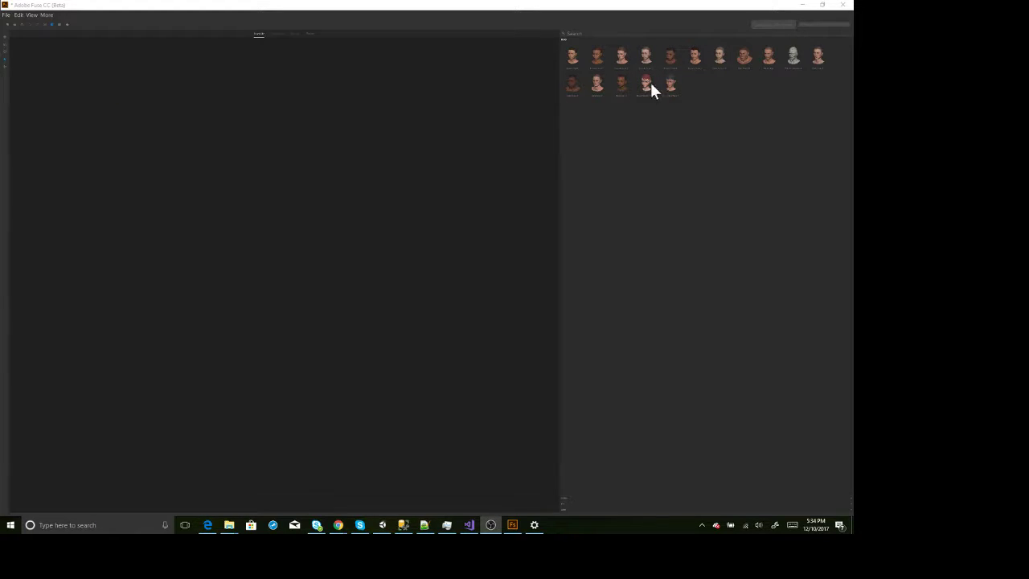
Minimize Fuse, change the display resolution to 1920 × 1080 in Windows Settings, and minimize the settings window
{"action": "left_click", "coordinate": [800, 6]}
{"action": "right_click", "coordinate": [235, 241]}
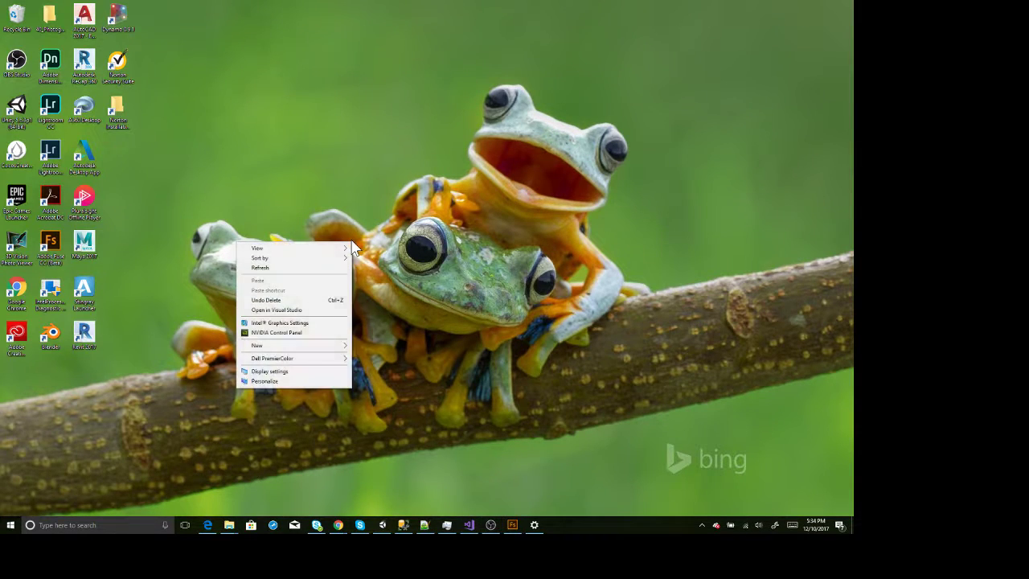
{"action": "left_click", "coordinate": [320, 371]}
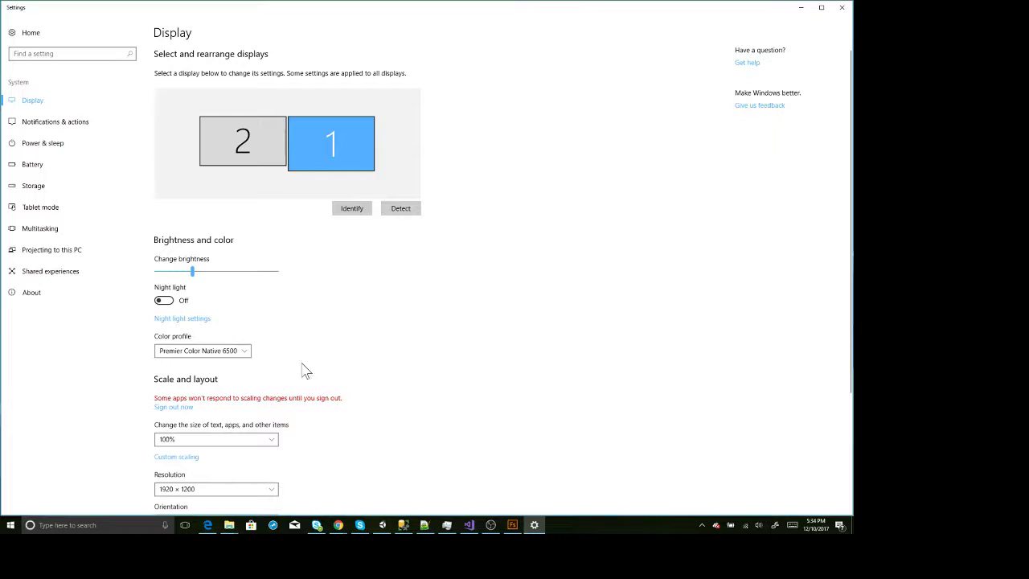
{"action": "left_click", "coordinate": [207, 491]}
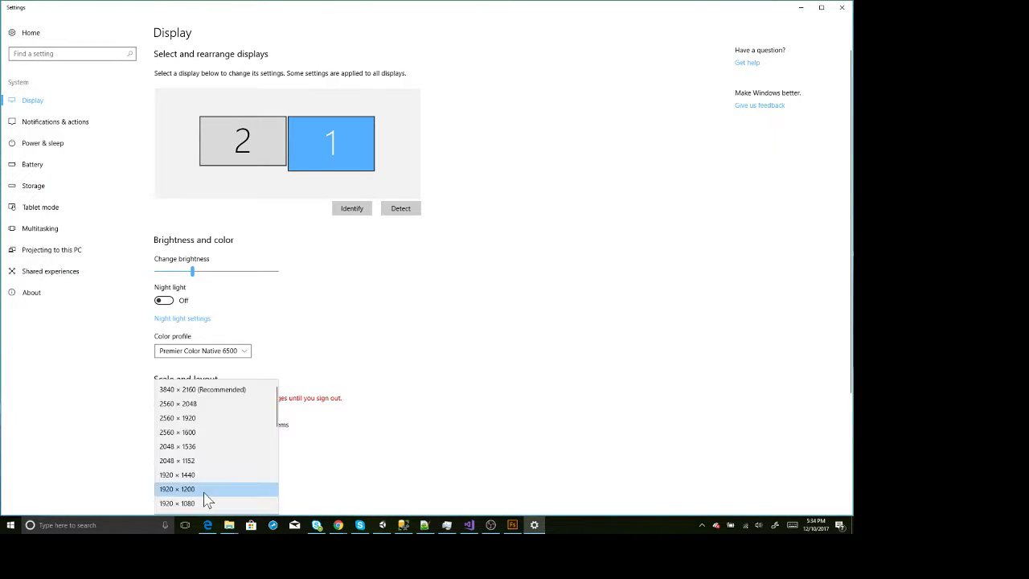
{"action": "left_click", "coordinate": [202, 503]}
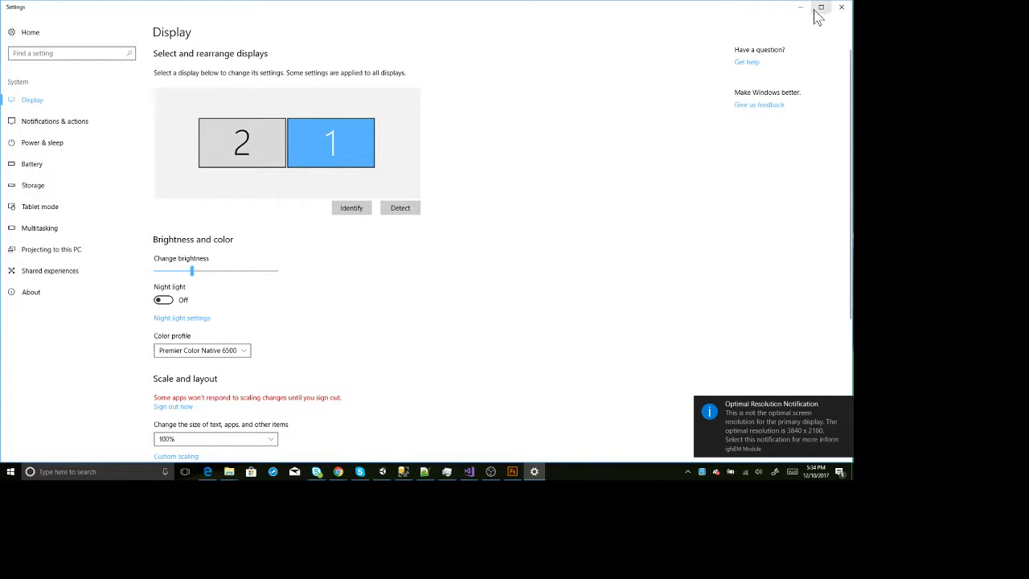
{"action": "left_click", "coordinate": [798, 6]}
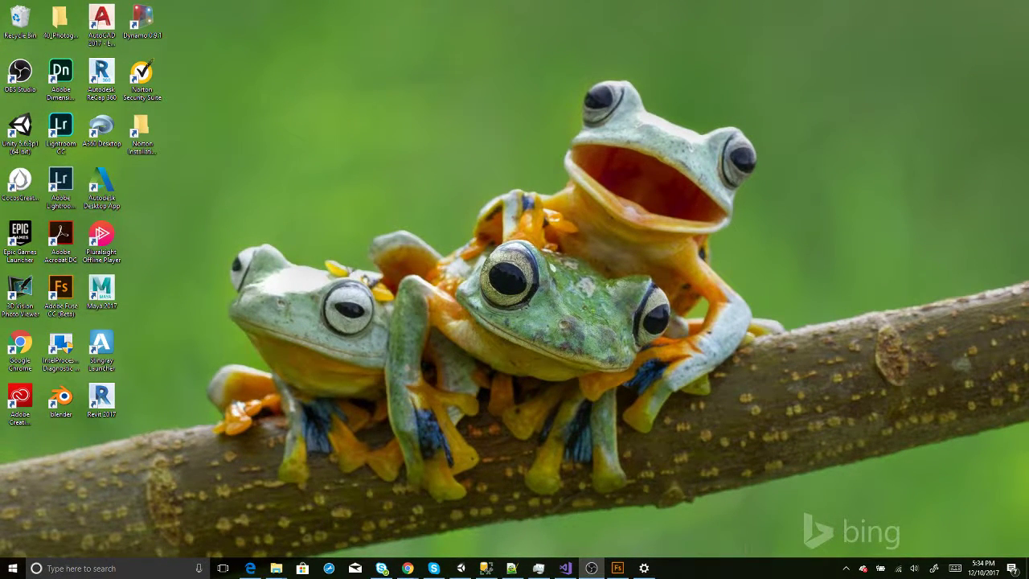
Switch back to Adobe Fuse CC and start a character from the red-haired toon female head and the female torso in black underwear
{"action": "left_click", "coordinate": [615, 569]}
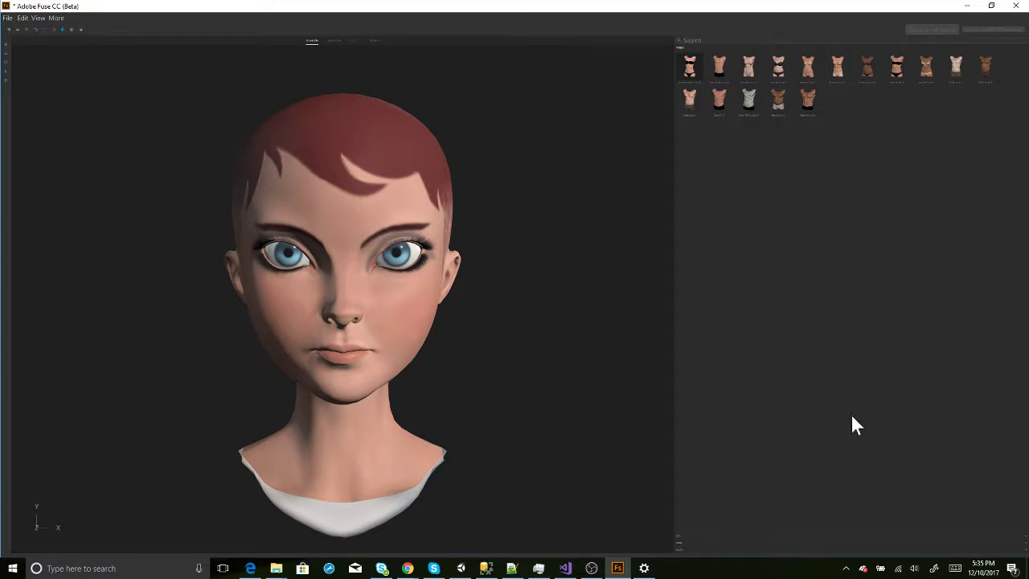
{"action": "left_click", "coordinate": [681, 532]}
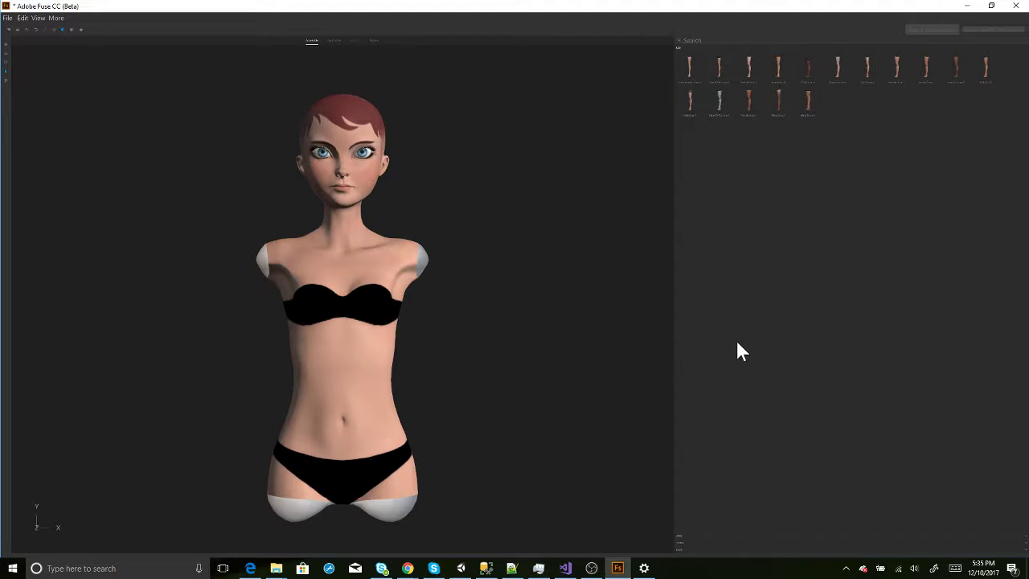
Attach arms to the character's torso, choosing a slim pair that suits the toon female body
{"action": "left_click", "coordinate": [678, 535]}
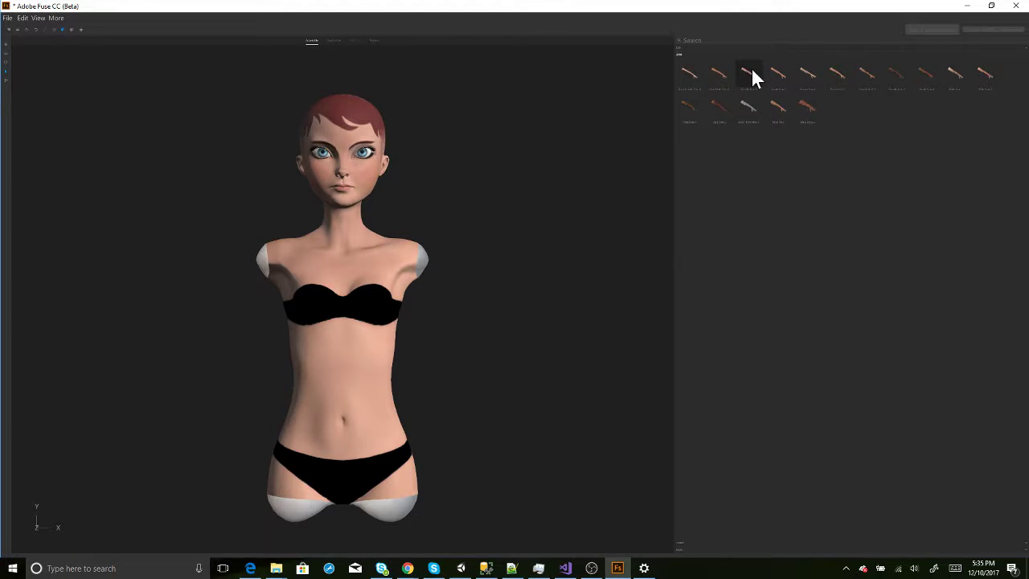
{"action": "left_click", "coordinate": [681, 545]}
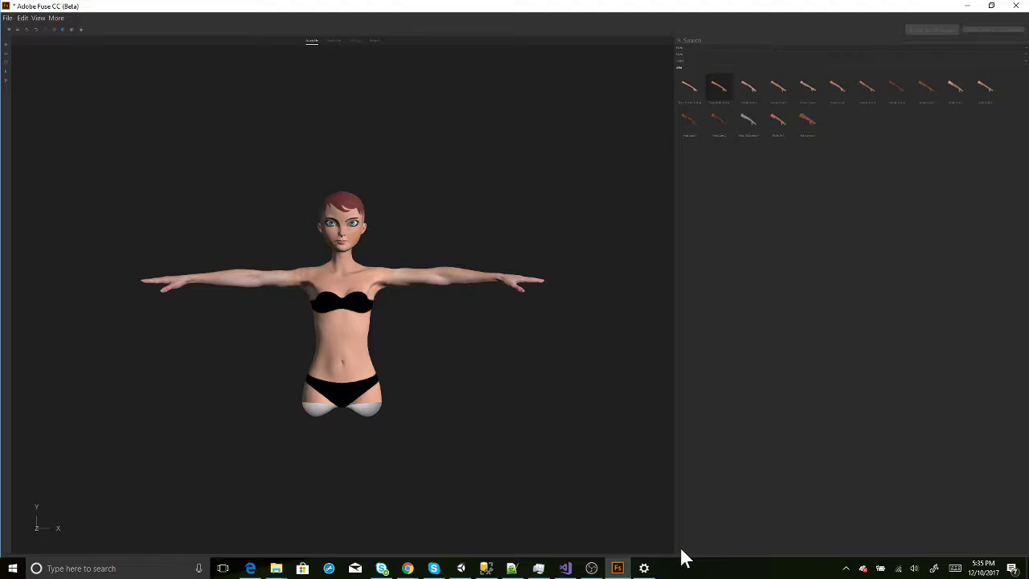
{"action": "left_click", "coordinate": [718, 87]}
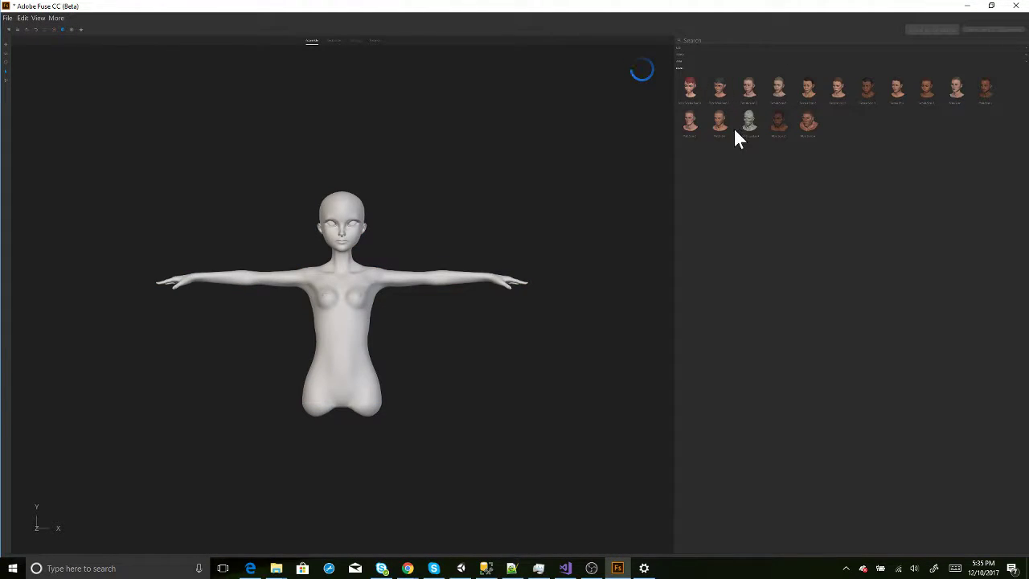
Add slim, light-skinned legs to complete the character's body
{"action": "left_click", "coordinate": [680, 61]}
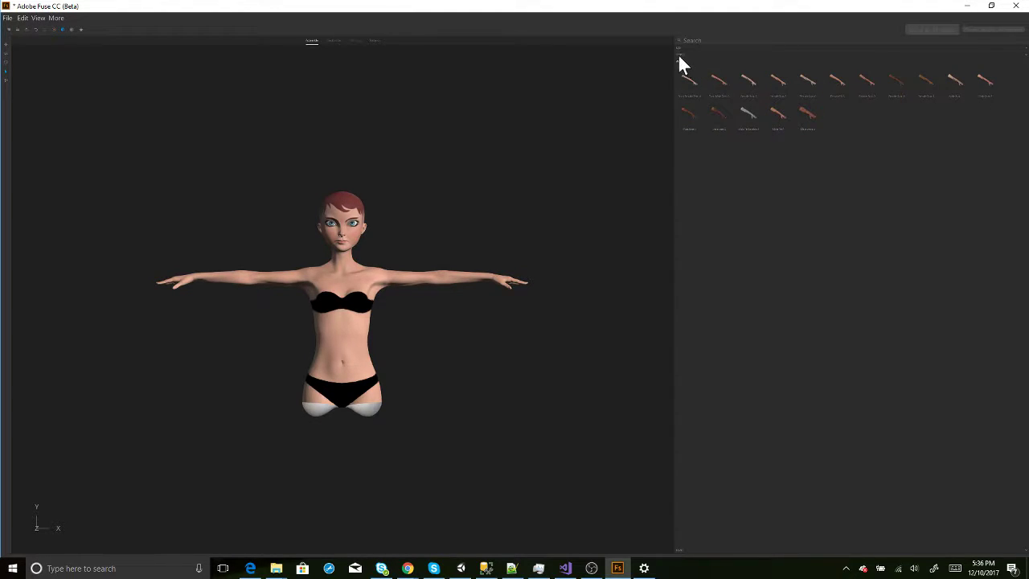
{"action": "left_click", "coordinate": [679, 56]}
{"action": "left_click", "coordinate": [680, 49]}
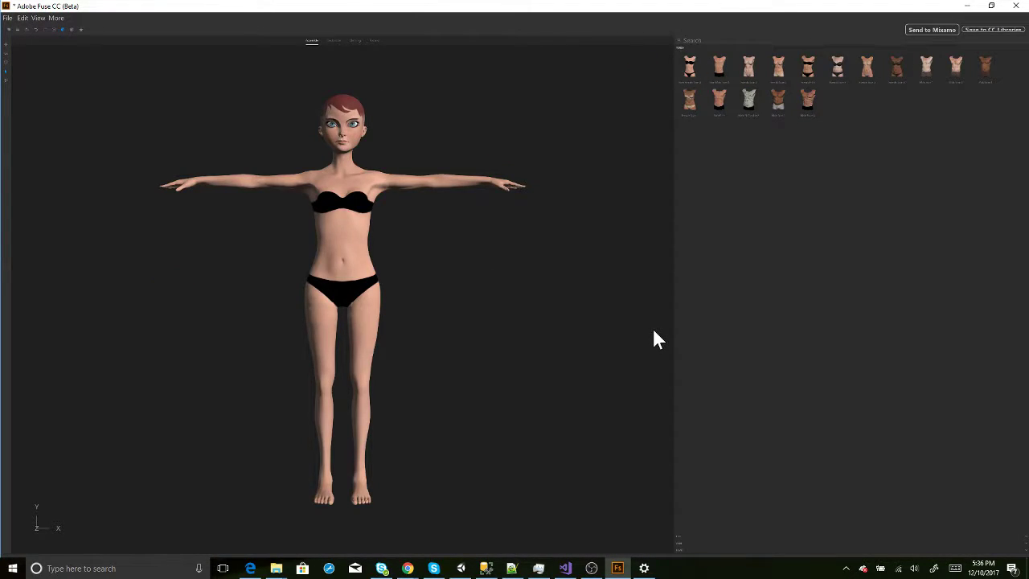
{"action": "mouse_move", "coordinate": [289, 255]}
{"action": "left_mouse_down"}
{"action": "mouse_move", "coordinate": [541, 256]}
{"action": "mouse_move", "coordinate": [256, 250]}
{"action": "mouse_move", "coordinate": [286, 283]}
{"action": "mouse_move", "coordinate": [292, 260]}
{"action": "left_mouse_up"}
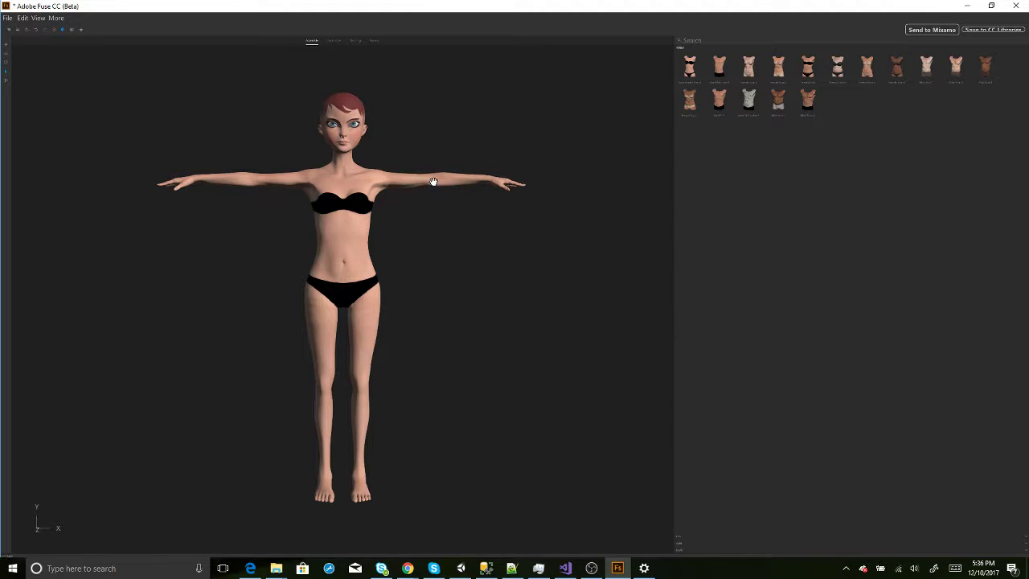
Replace the character's legs with a fuller, darker-skinned pair and inspect the blend at the thighs
{"action": "left_click", "coordinate": [680, 544]}
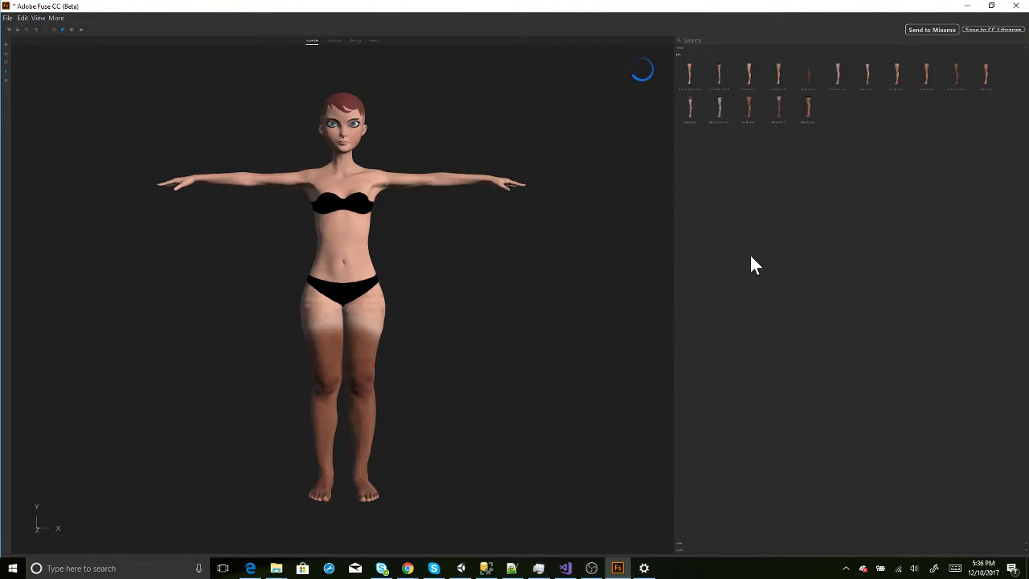
{"action": "left_click_drag", "start_coordinate": [319, 331], "coordinate": [297, 317]}
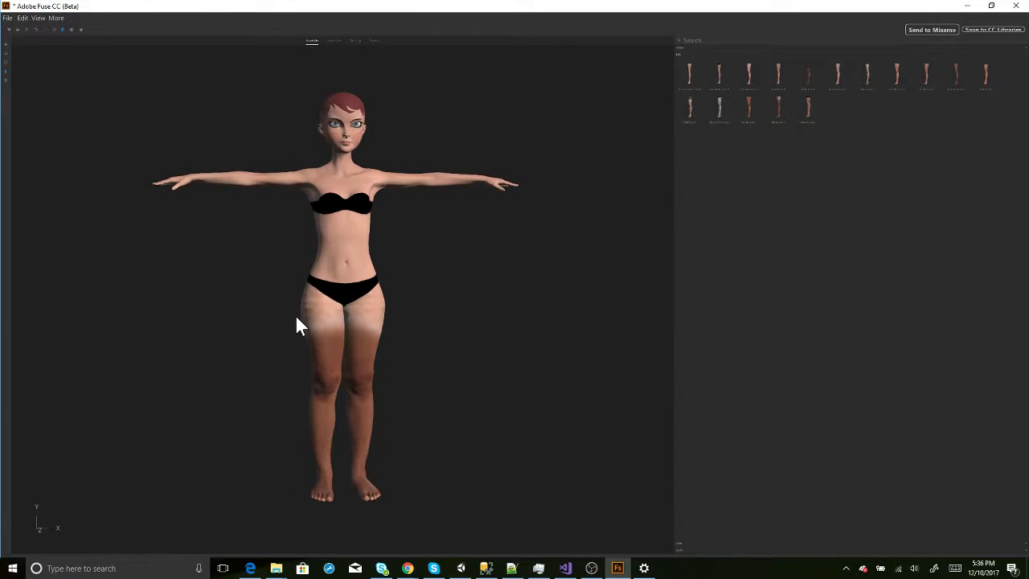
Swap the character's arms for a different pair and open the torso choices
{"action": "left_click", "coordinate": [395, 183]}
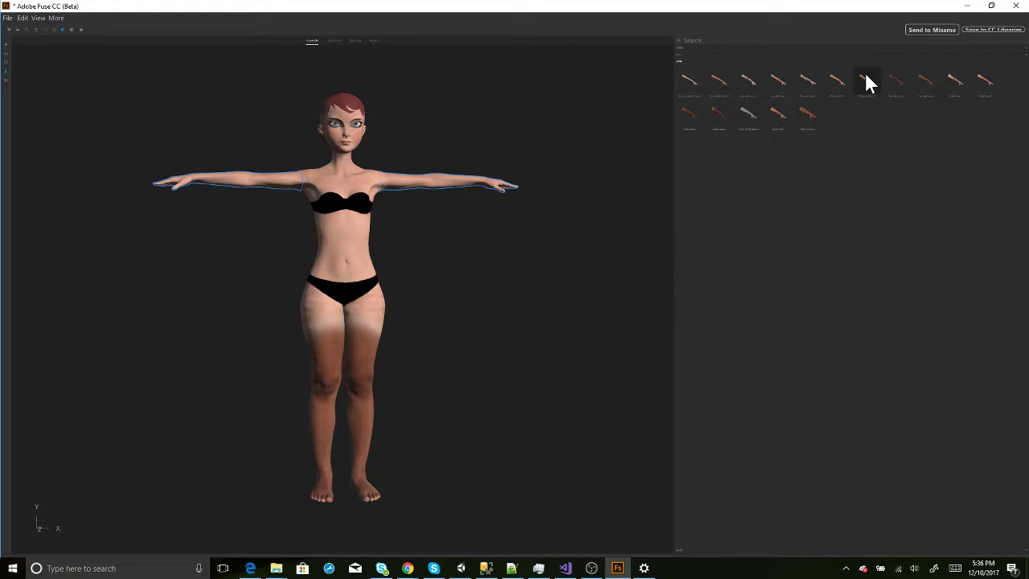
{"action": "left_click", "coordinate": [865, 76]}
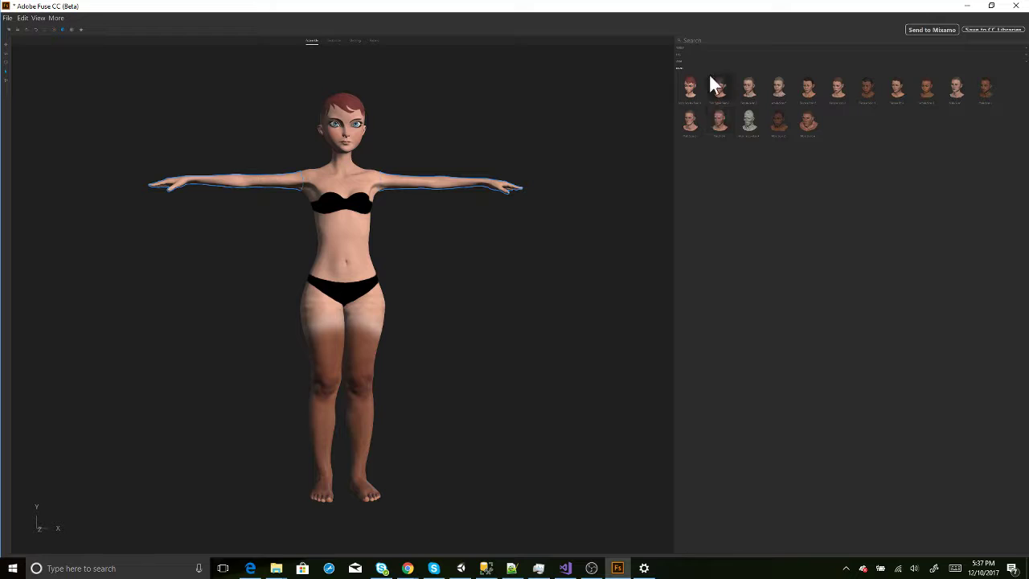
{"action": "left_click", "coordinate": [678, 48]}
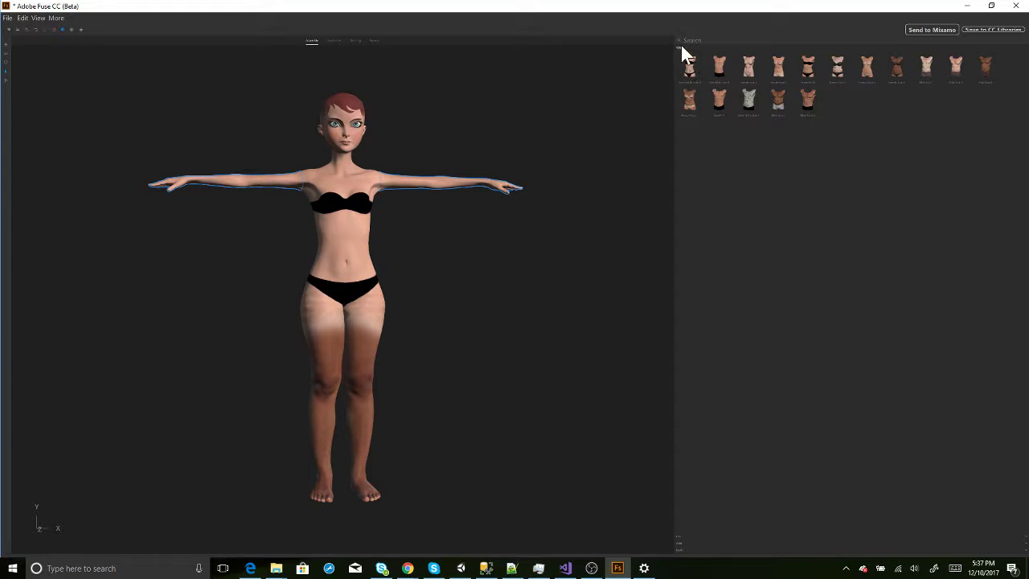
Replace the character's legs with the slim, light-skinned pair that matches the toon torso and inspect the assembled body
{"action": "left_click", "coordinate": [677, 536]}
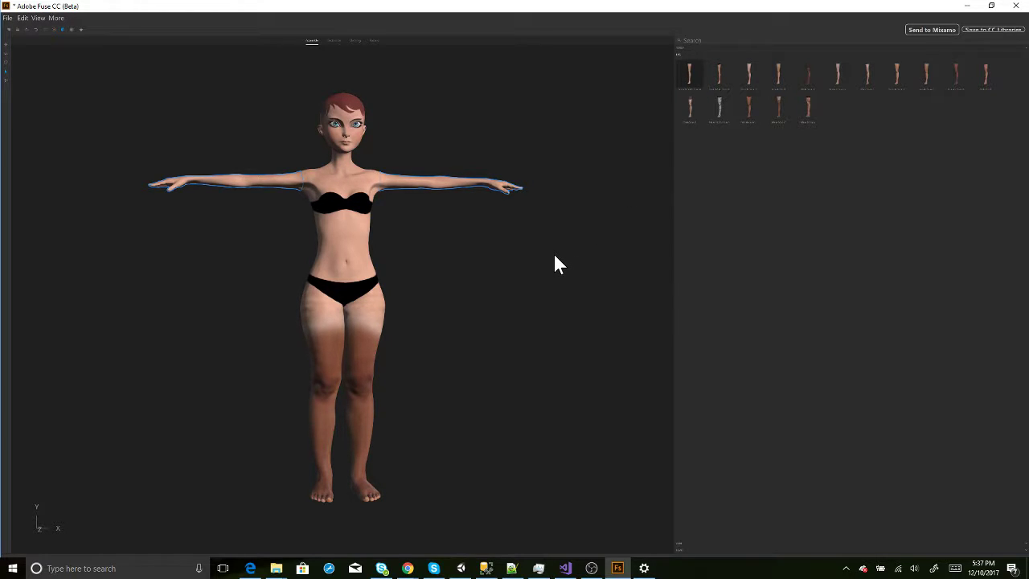
{"action": "left_click", "coordinate": [696, 71]}
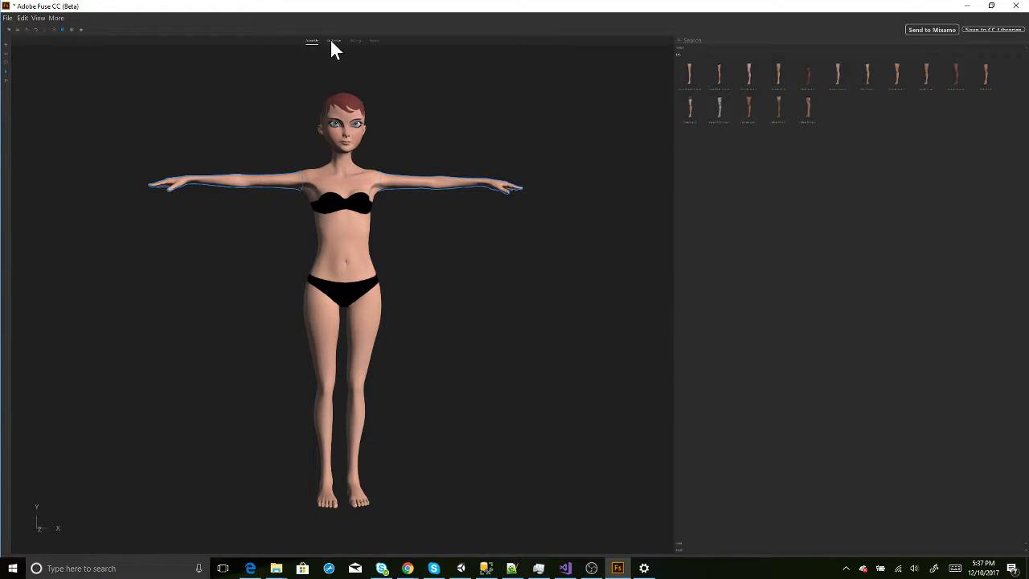
{"action": "scroll", "coordinate": [262, 234], "scroll_direction": "up", "scroll_amount": 3}
{"action": "scroll", "coordinate": [261, 229], "scroll_direction": "up", "scroll_amount": 3}
{"action": "scroll", "coordinate": [261, 229], "scroll_direction": "down", "scroll_amount": 4}
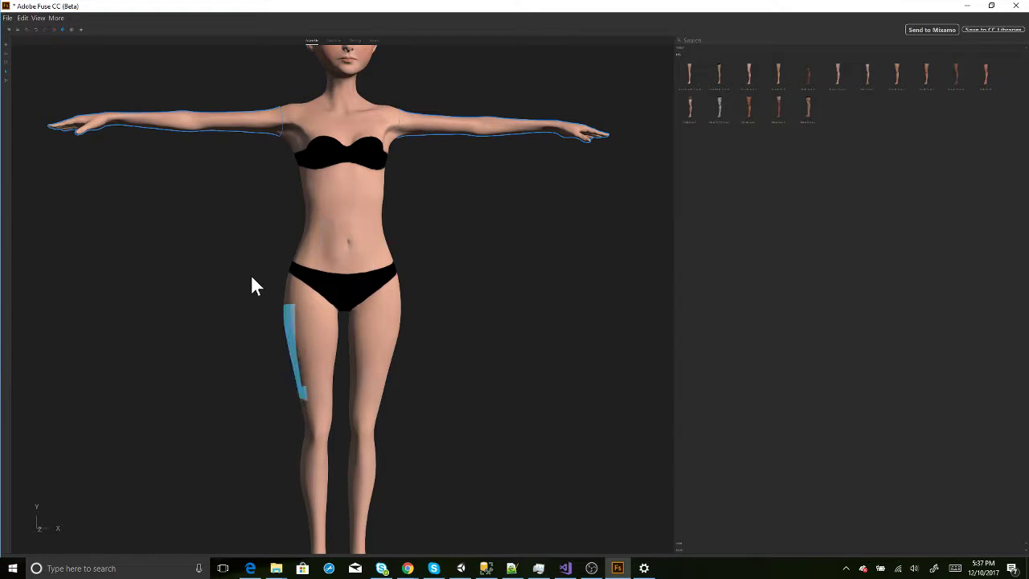
{"action": "middle_click_drag", "start_coordinate": [265, 206], "coordinate": [379, 211]}
{"action": "middle_click_drag", "start_coordinate": [309, 257], "coordinate": [236, 288]}
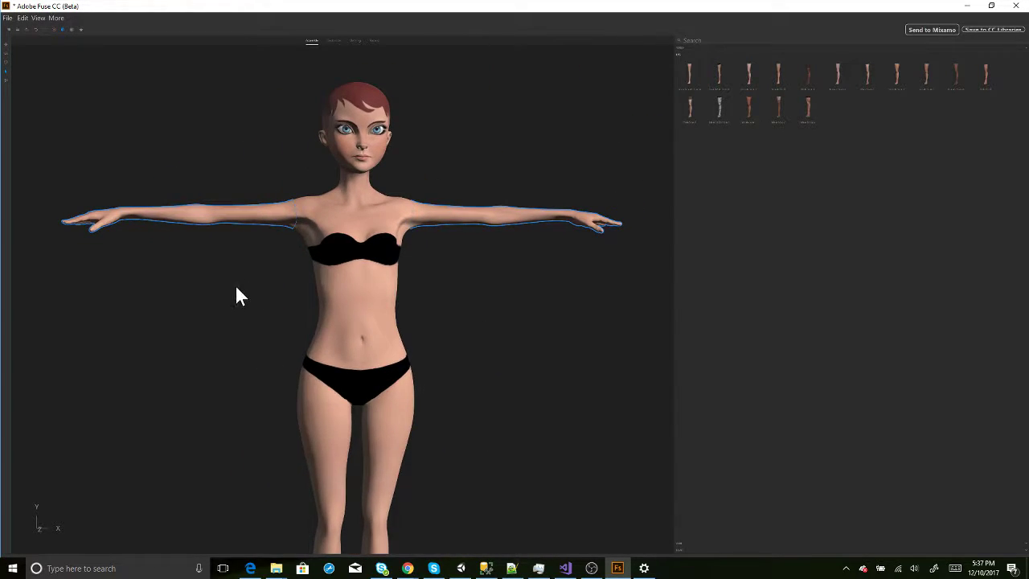
{"action": "left_click_drag", "start_coordinate": [253, 301], "coordinate": [219, 300]}
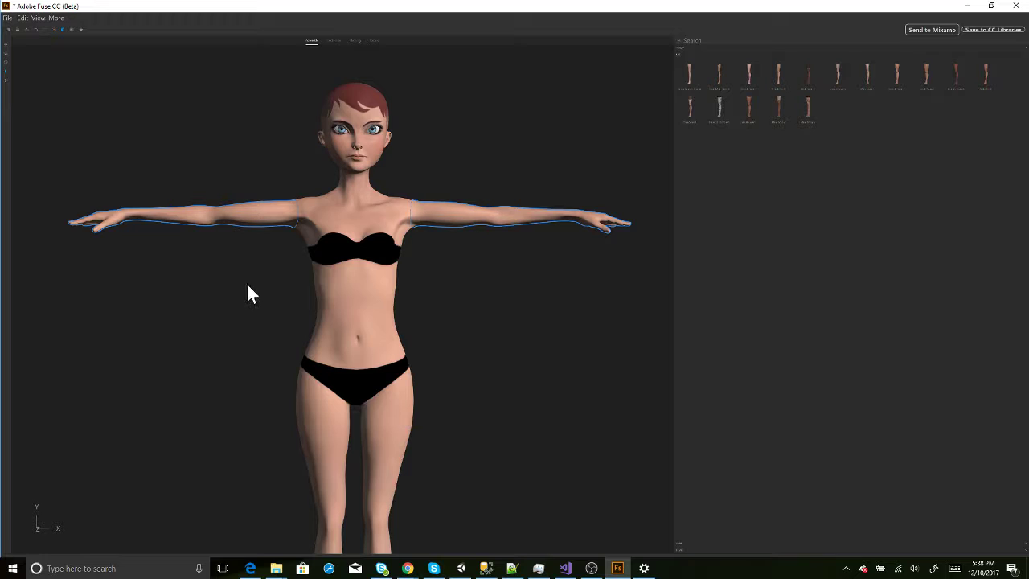
Enlarge the character's chest by reshaping the torso directly on the model, checking it from the side and the front
{"action": "left_click_drag", "start_coordinate": [356, 292], "coordinate": [408, 291]}
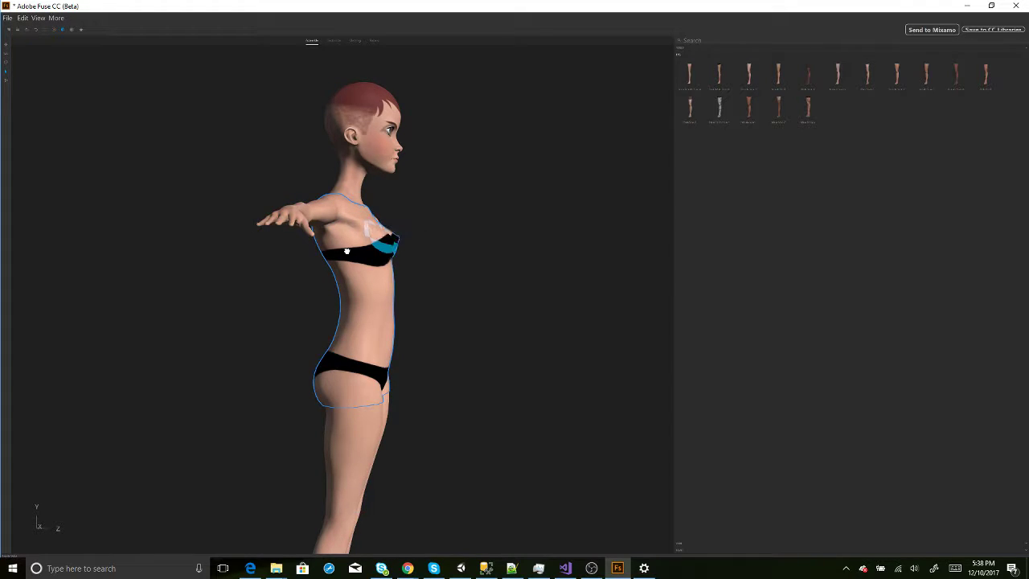
{"action": "left_click_drag", "start_coordinate": [346, 251], "coordinate": [339, 251]}
{"action": "left_click_drag", "start_coordinate": [435, 272], "coordinate": [276, 278]}
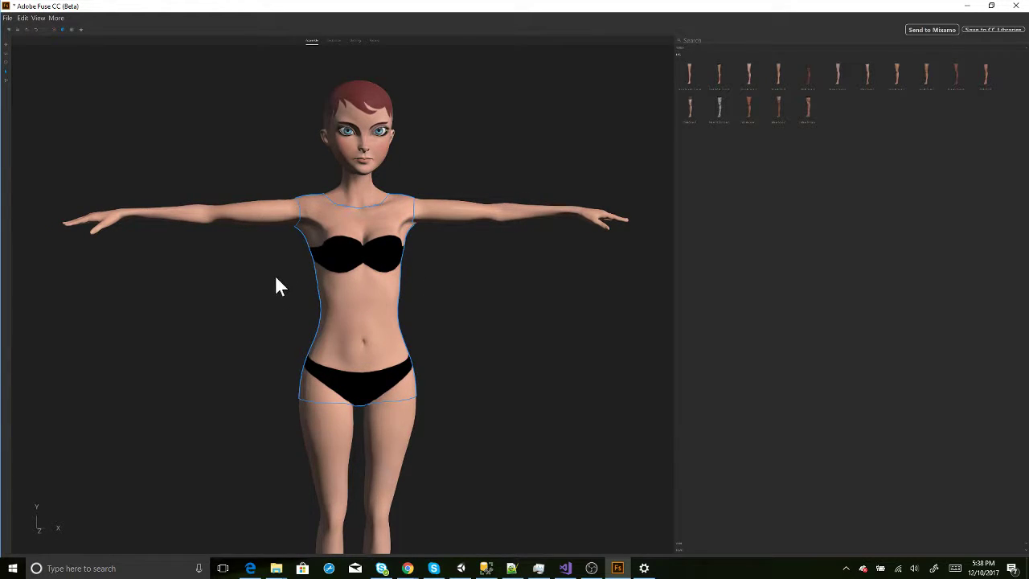
{"action": "mouse_move", "coordinate": [353, 266]}
{"action": "left_mouse_down"}
{"action": "mouse_move", "coordinate": [341, 250]}
{"action": "mouse_move", "coordinate": [338, 266]}
{"action": "left_mouse_up"}
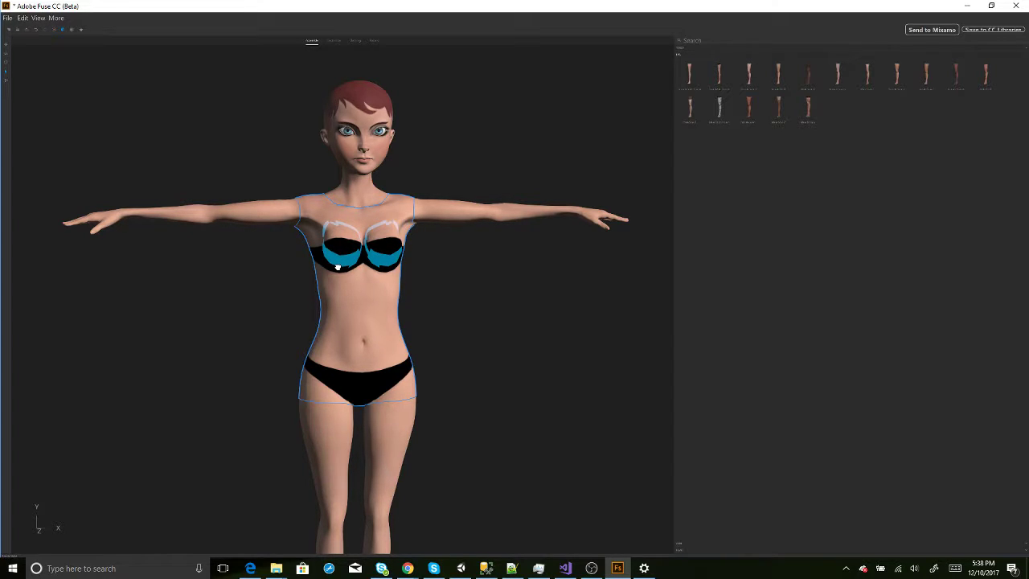
{"action": "middle_click_drag", "start_coordinate": [210, 322], "coordinate": [345, 391]}
{"action": "mouse_move", "coordinate": [347, 391]}
{"action": "left_mouse_down"}
{"action": "mouse_move", "coordinate": [307, 405]}
{"action": "mouse_move", "coordinate": [294, 369]}
{"action": "mouse_move", "coordinate": [257, 369]}
{"action": "left_mouse_up"}
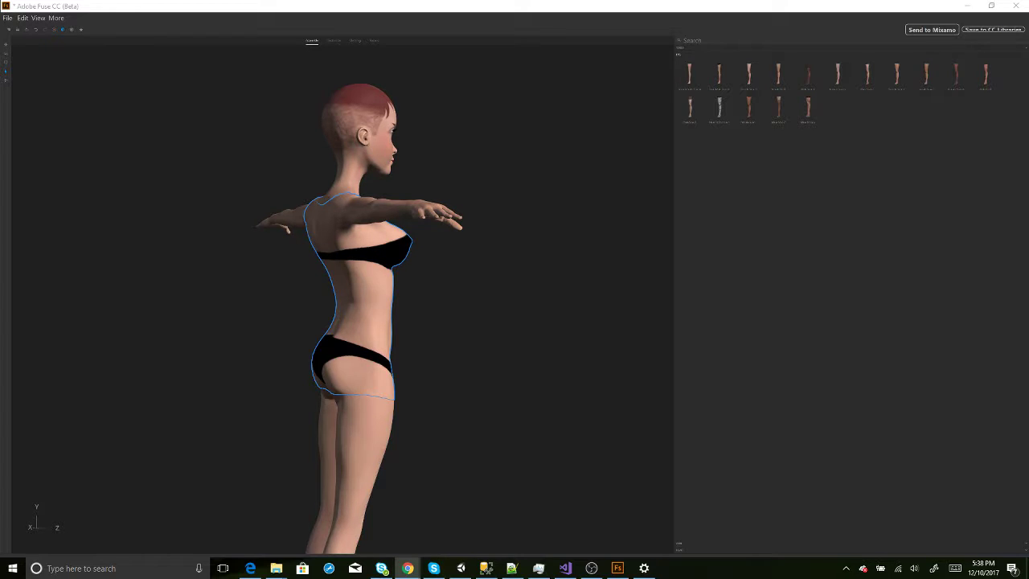
{"action": "left_click_drag", "start_coordinate": [317, 311], "coordinate": [181, 312]}
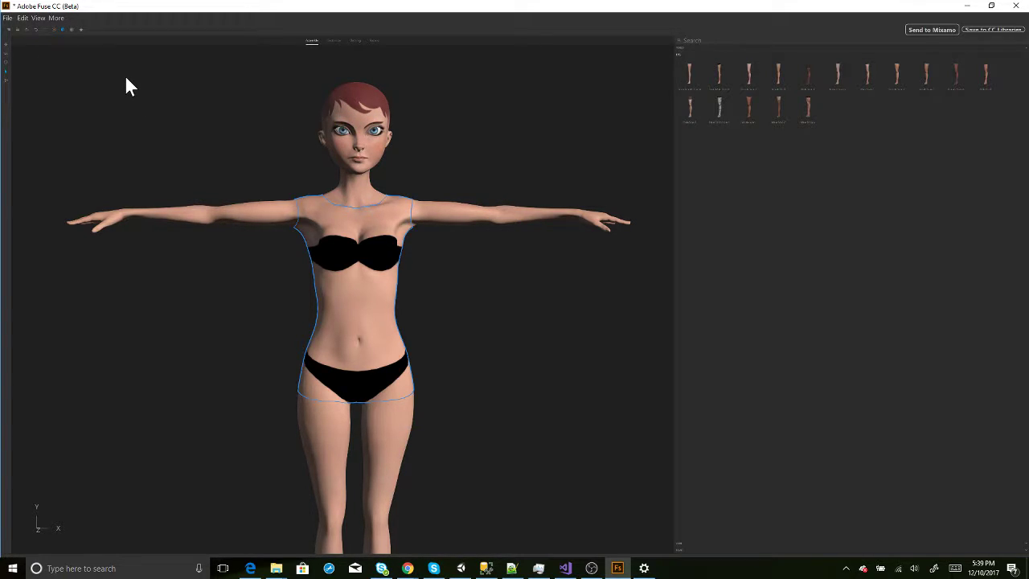
Dress the character in the sleeveless grey herringbone dress with black pockets and a pair of casual shoes
{"action": "left_click", "coordinate": [355, 41]}
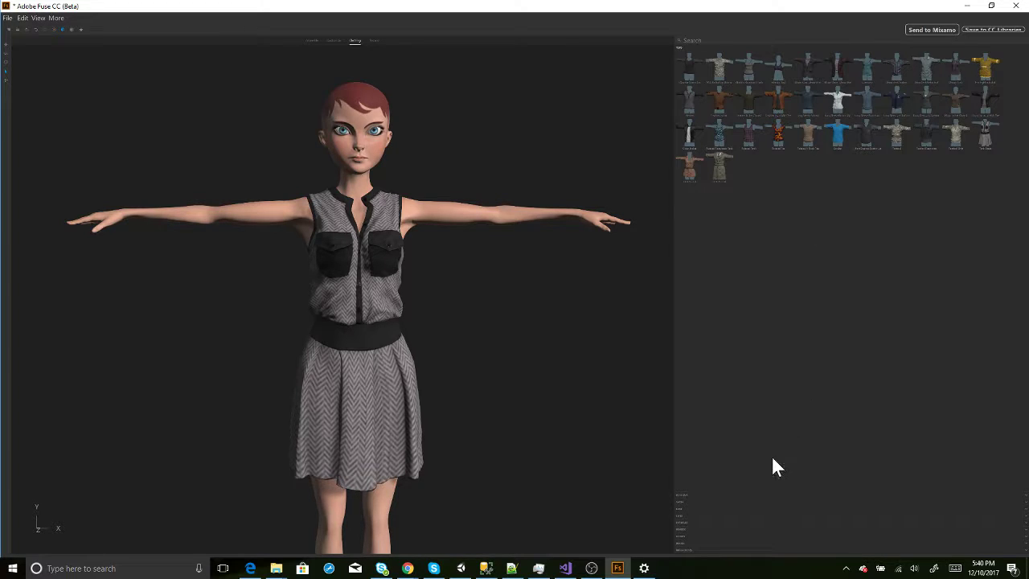
{"action": "left_click", "coordinate": [682, 497]}
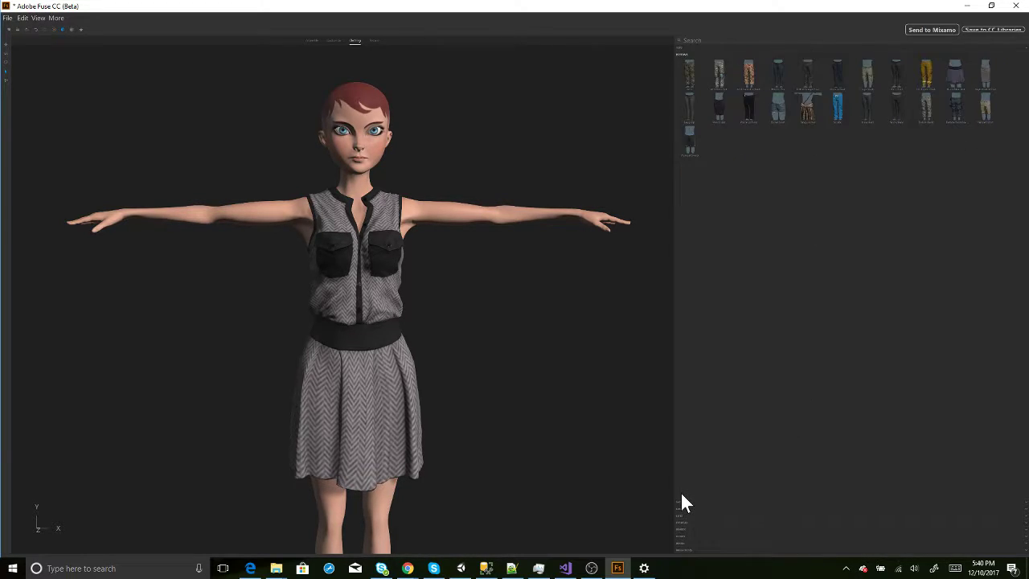
{"action": "left_click", "coordinate": [681, 510]}
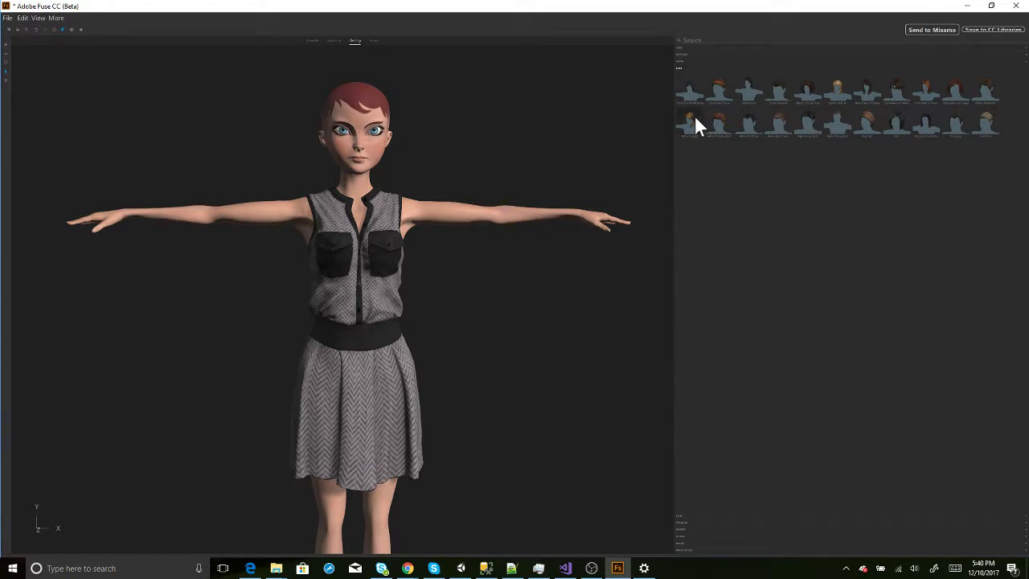
{"action": "left_click", "coordinate": [679, 61]}
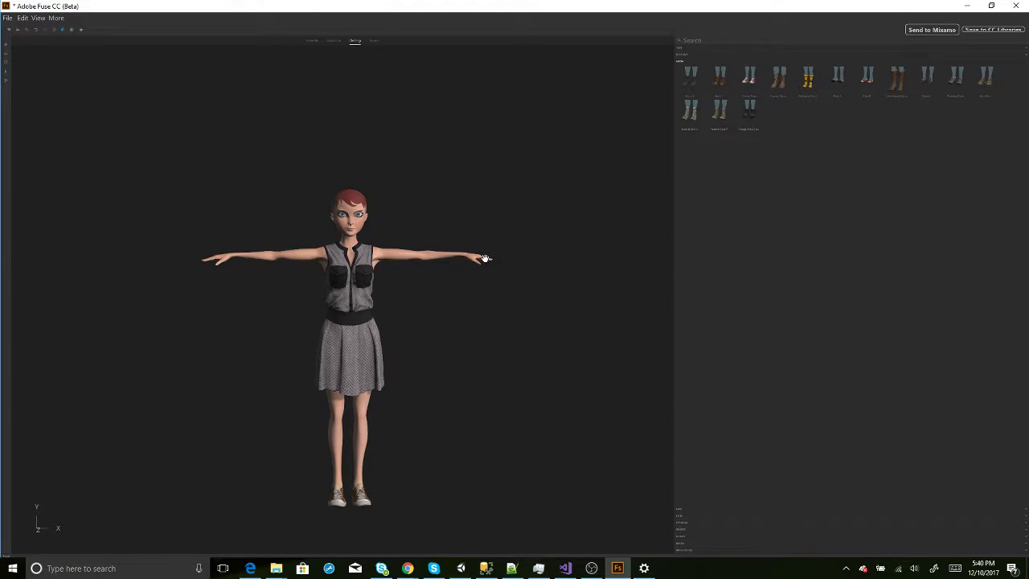
Switch to the Windows display settings, raise the scaling of text and apps above 100%, and return to Adobe Fuse CC
{"action": "left_click", "coordinate": [7, 18]}
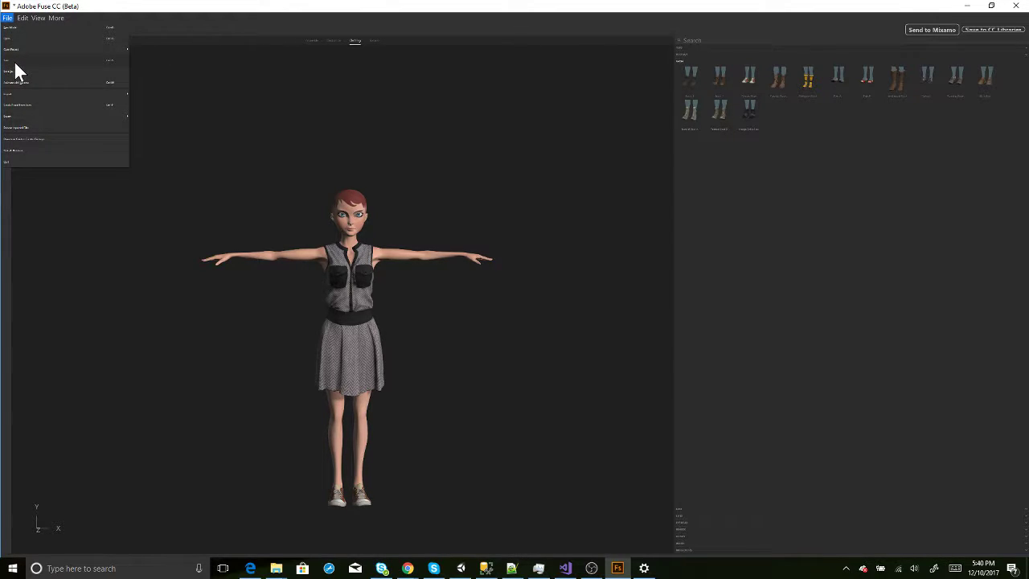
{"action": "left_click", "coordinate": [259, 109]}
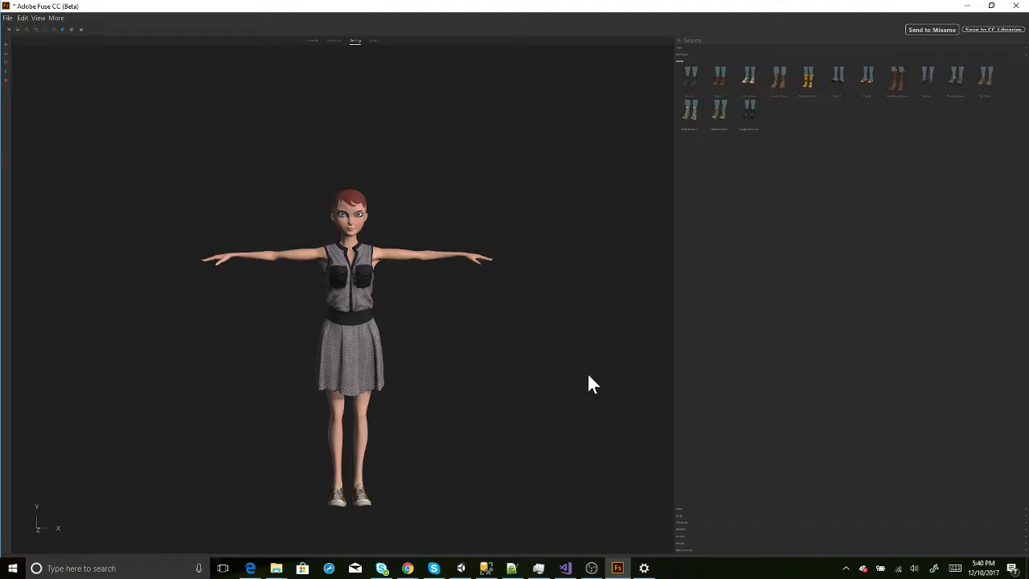
{"action": "left_click", "coordinate": [644, 568]}
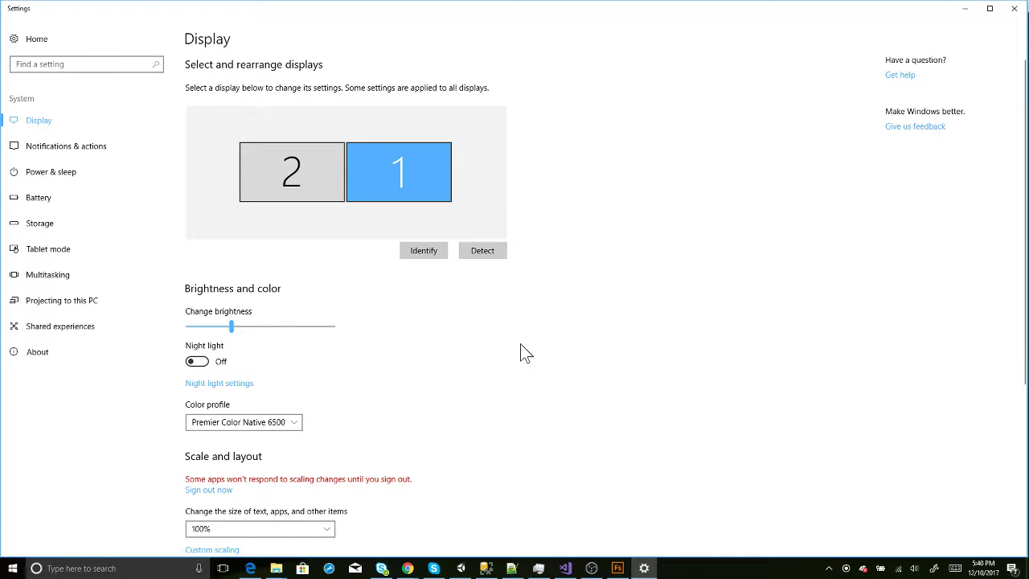
{"action": "left_click", "coordinate": [329, 530]}
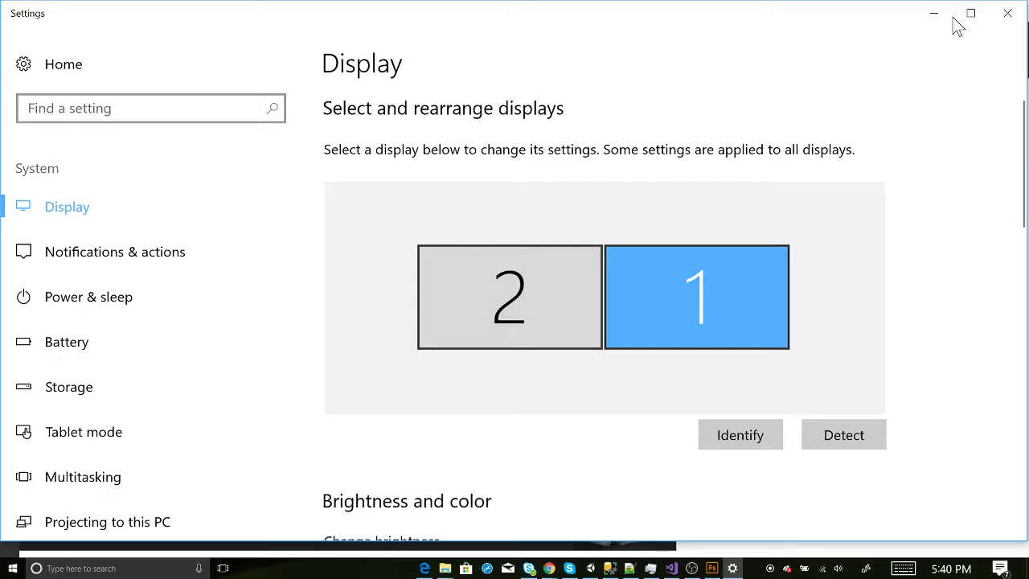
{"action": "left_click", "coordinate": [945, 23]}
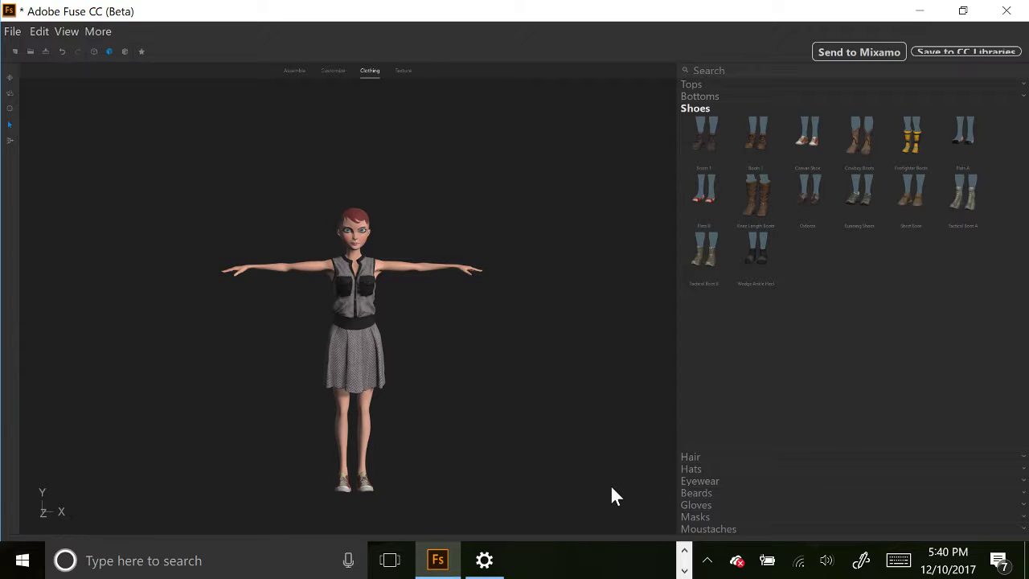
Save the character as a new Fuse assembly file named SassyPants in the 3DCharacter/Fuse folder
{"action": "left_click", "coordinate": [13, 32]}
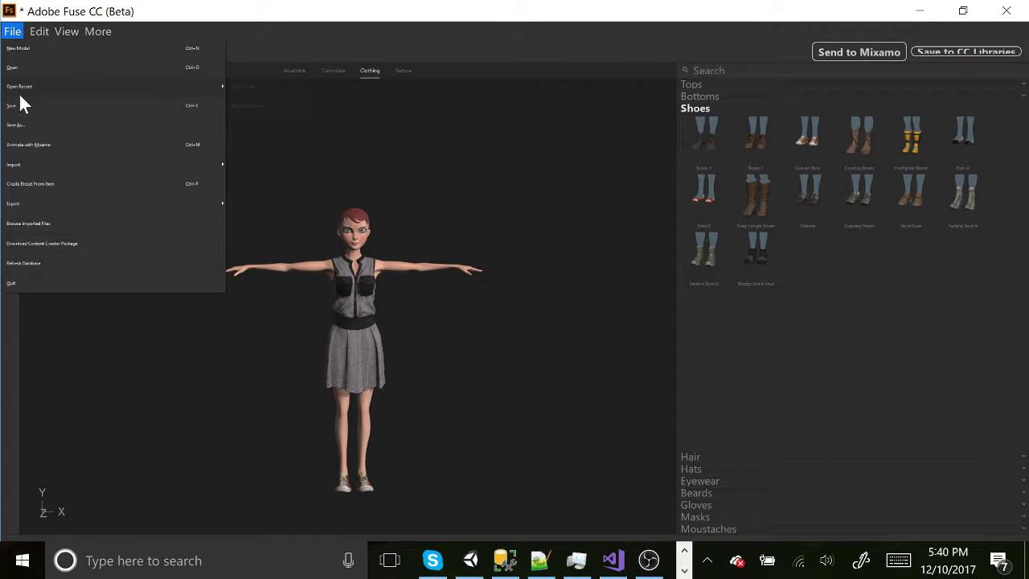
{"action": "left_click", "coordinate": [26, 123]}
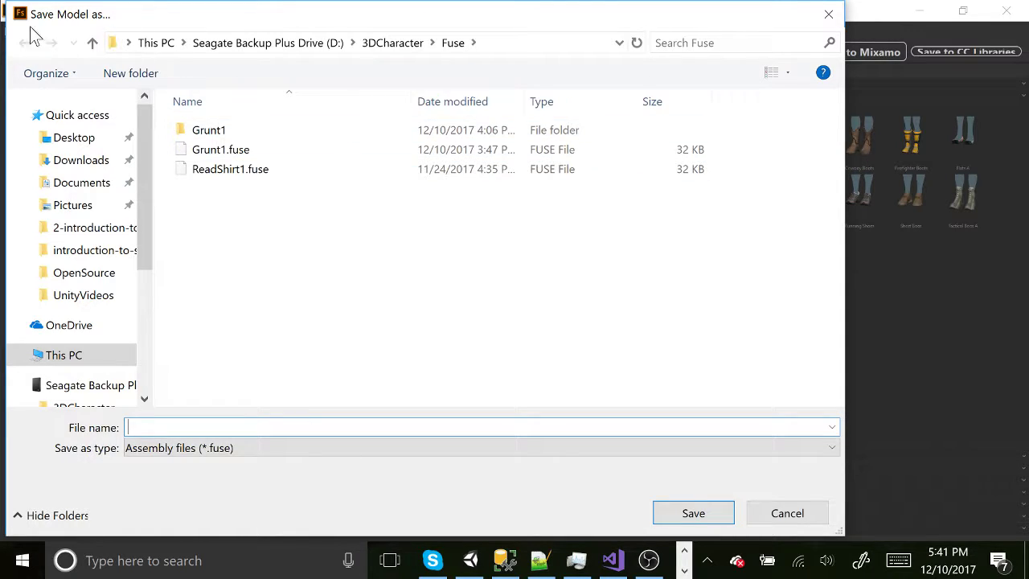
{"action": "left_click_drag", "start_coordinate": [66, 15], "coordinate": [330, 152]}
{"action": "left_click_drag", "start_coordinate": [418, 163], "coordinate": [389, 95]}
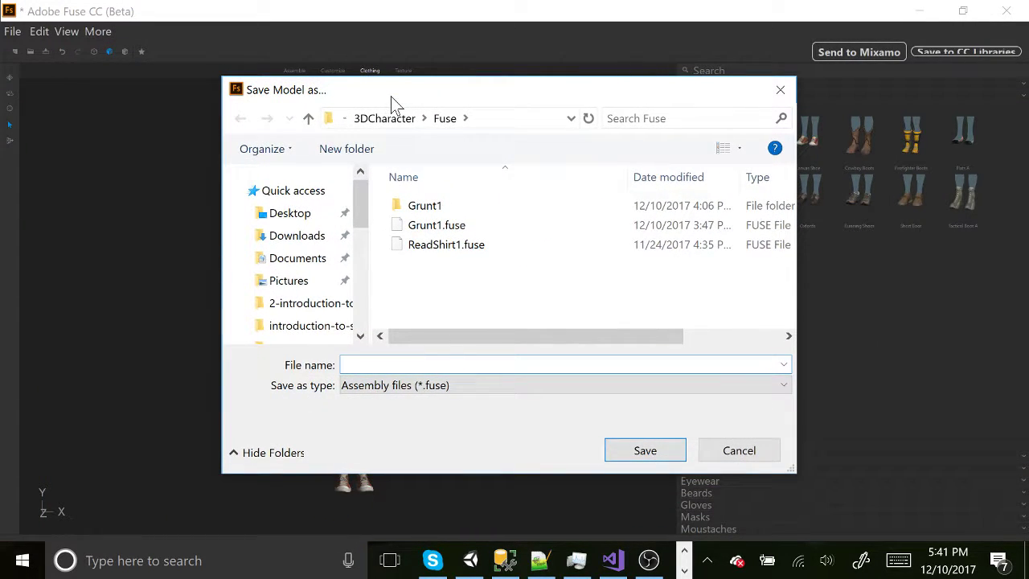
{"action": "type", "text": "SassyPnats"}
{"action": "key", "text": "BackSpace"}
{"action": "key", "text": "BackSpace"}
{"action": "key", "text": "BackSpace"}
{"action": "key", "text": "BackSpace"}
{"action": "type", "text": "ants"}
{"action": "left_click", "coordinate": [624, 461]}
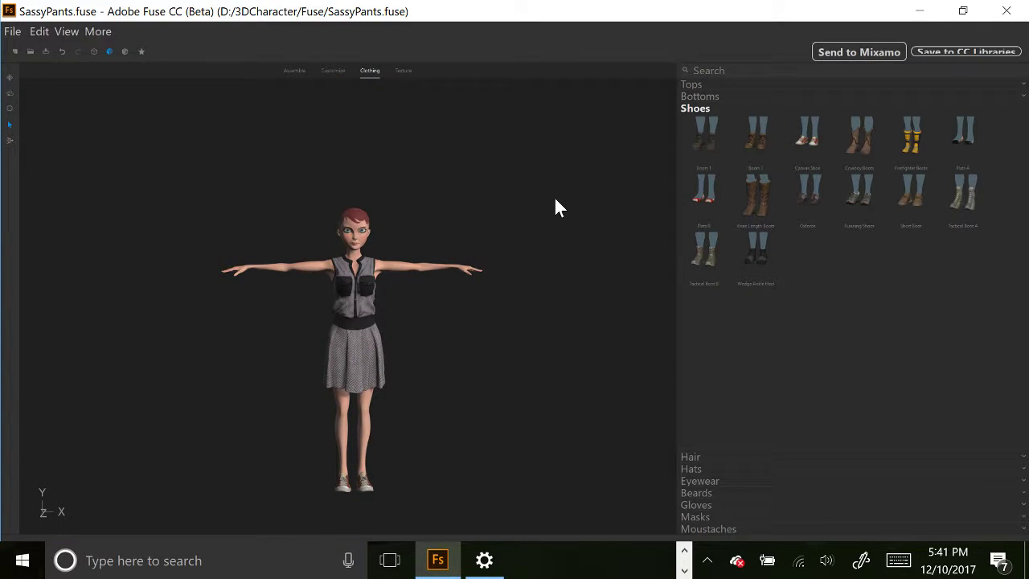
Upload the character to Mixamo under the name SassyPants and keep only its new Mixamo page open
{"action": "left_click", "coordinate": [838, 51]}
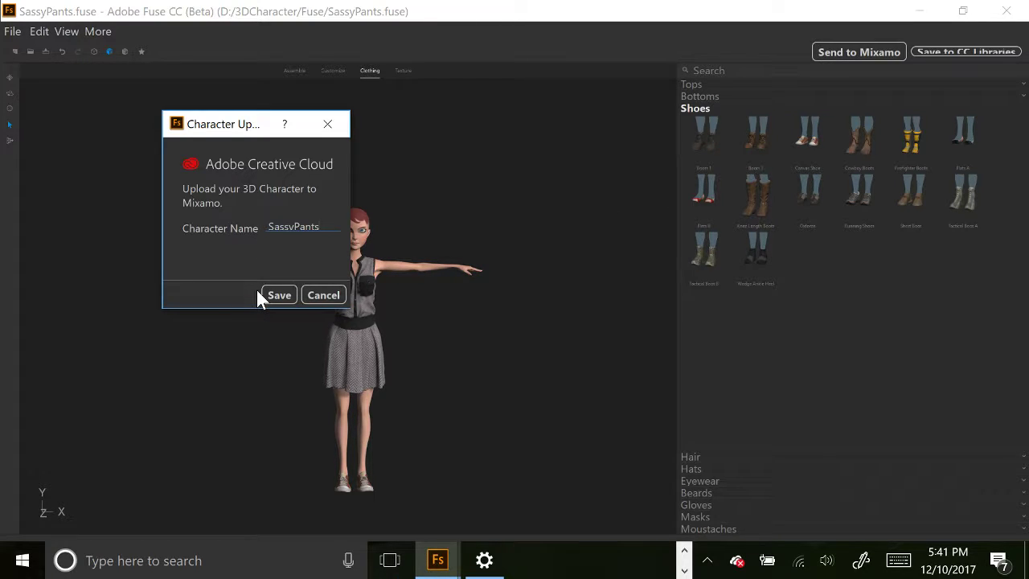
{"action": "left_click", "coordinate": [280, 295]}
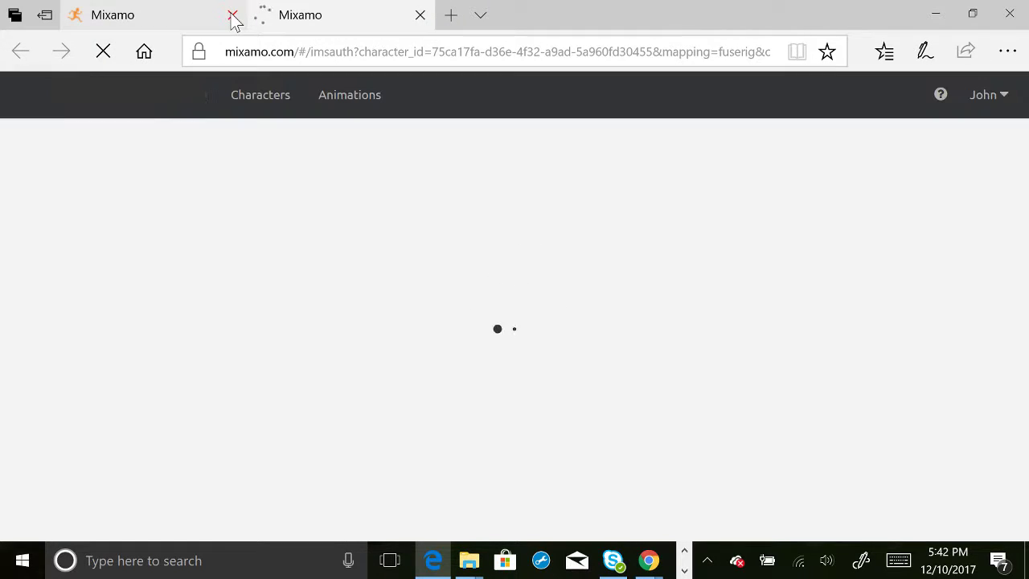
{"action": "left_click", "coordinate": [232, 15]}
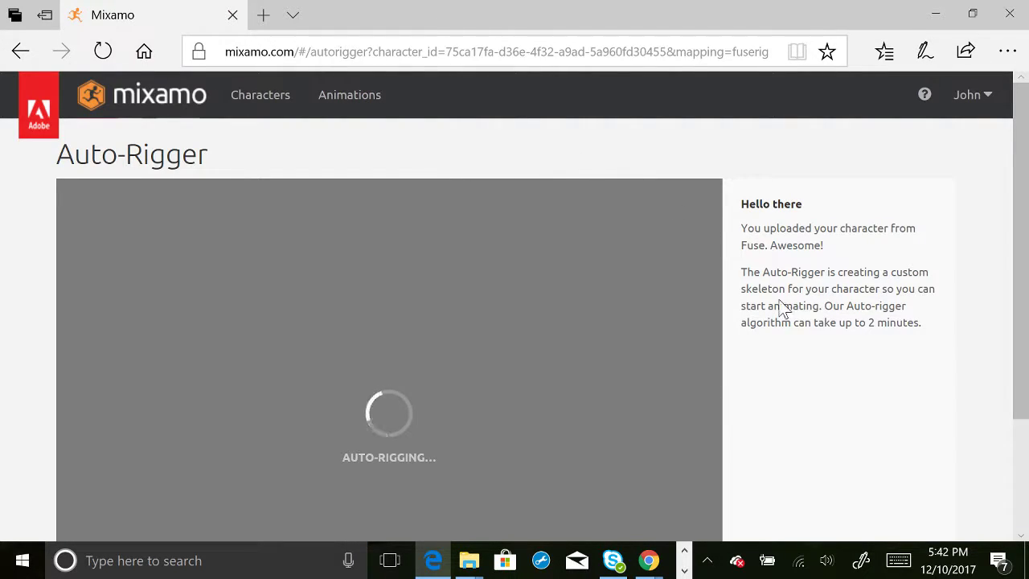
Follow the Auto-Rigger's progress on the uploaded character and look over the review, blendshape and skeleton notes
{"action": "scroll", "coordinate": [1018, 498], "scroll_direction": "down", "scroll_amount": 3}
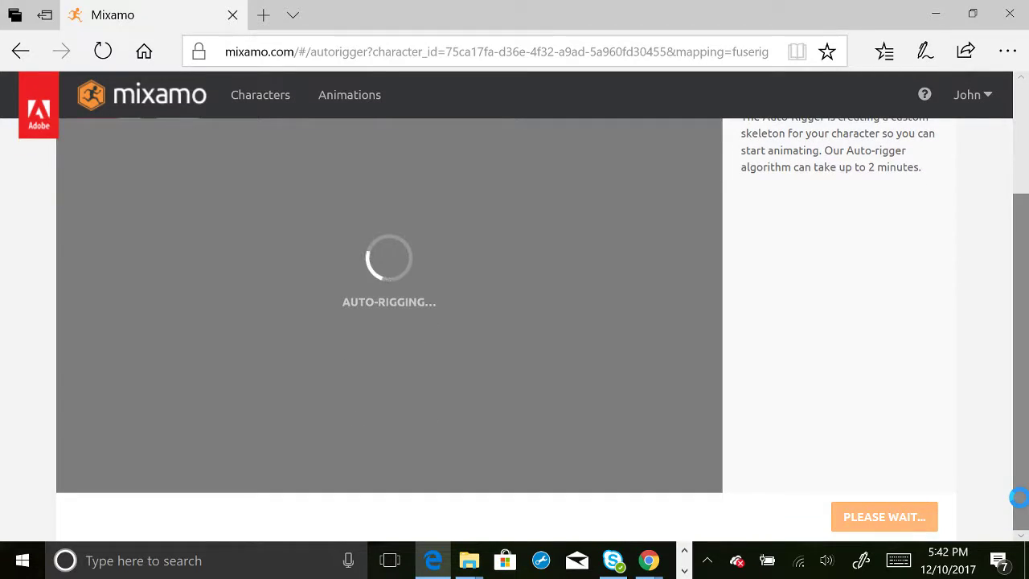
{"action": "left_click_drag", "start_coordinate": [1024, 506], "coordinate": [1027, 440]}
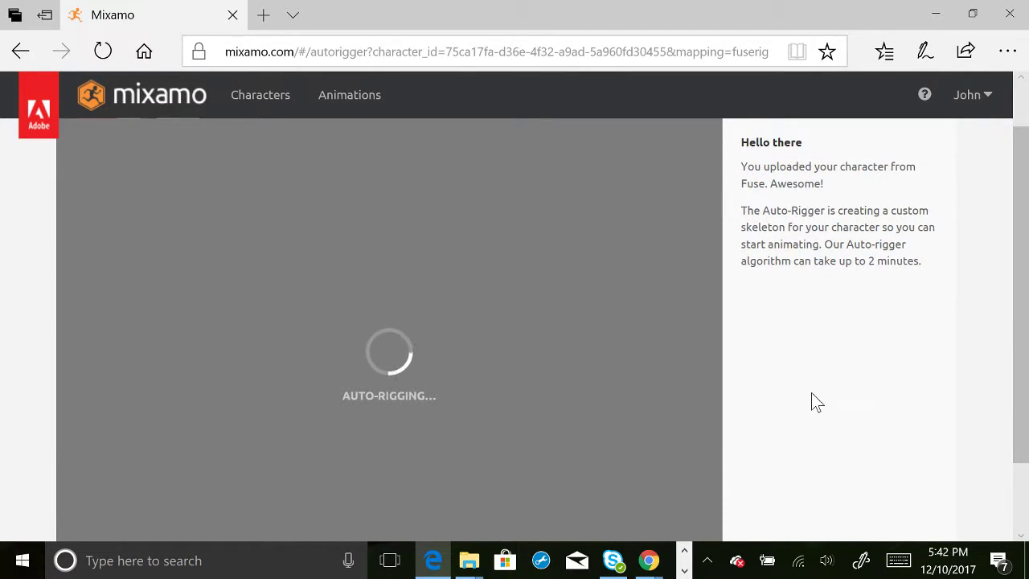
{"action": "key", "text": "ctrl+minus"}
{"action": "key", "text": "ctrl+minus"}
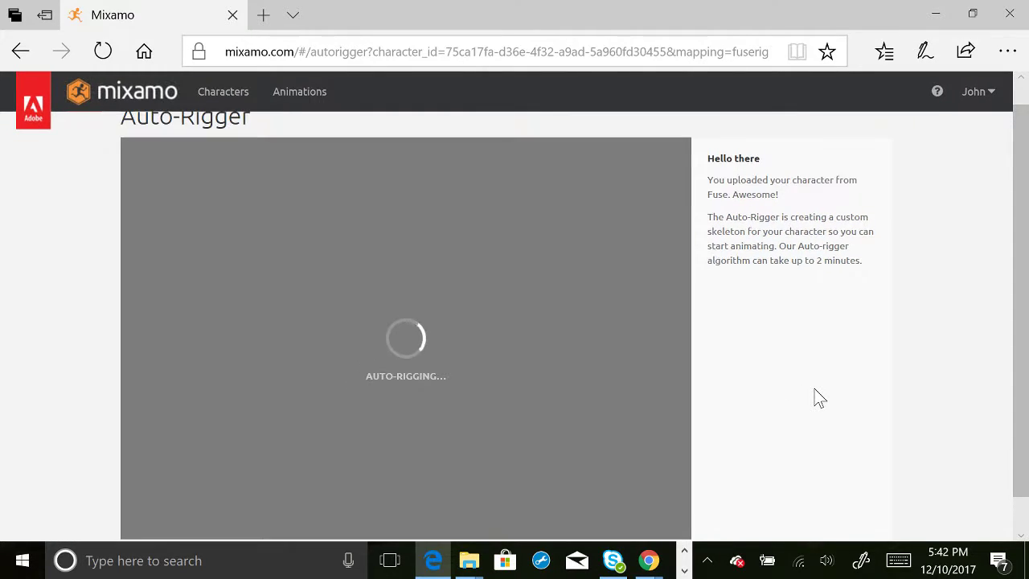
{"action": "key", "text": "ctrl+plus"}
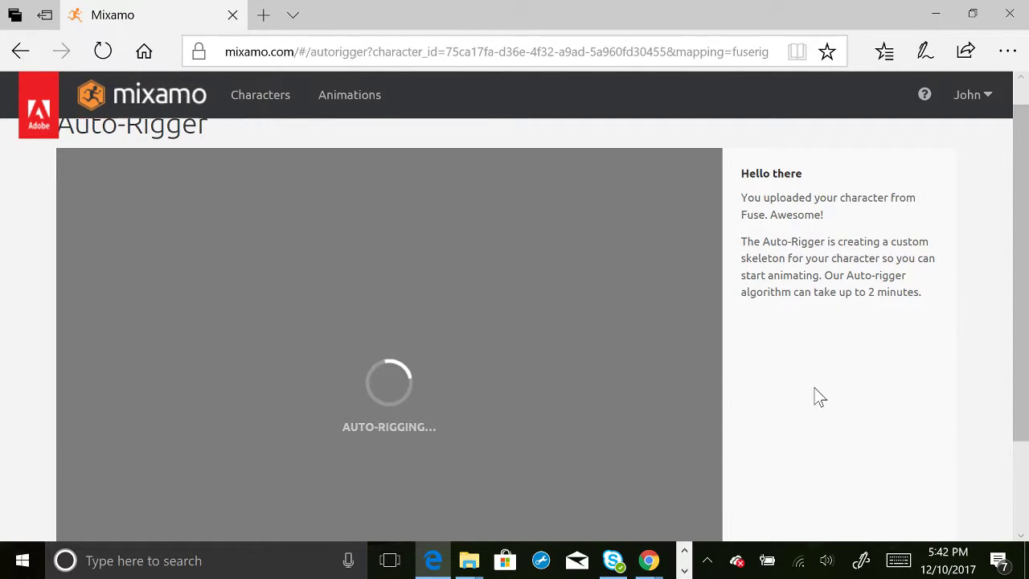
{"action": "scroll", "coordinate": [795, 398], "scroll_direction": "down", "scroll_amount": 1}
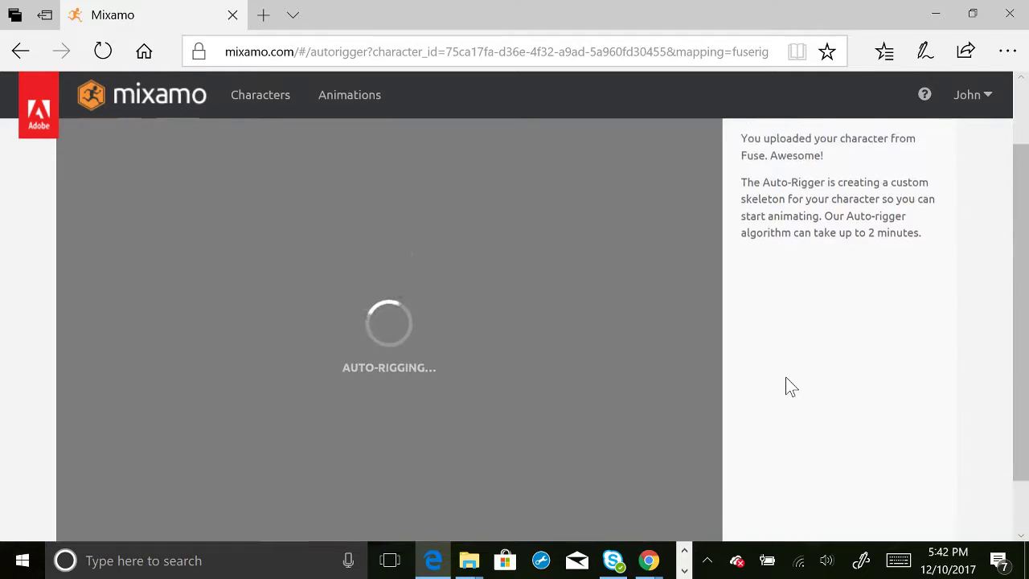
{"action": "scroll", "coordinate": [788, 386], "scroll_direction": "up", "scroll_amount": 1}
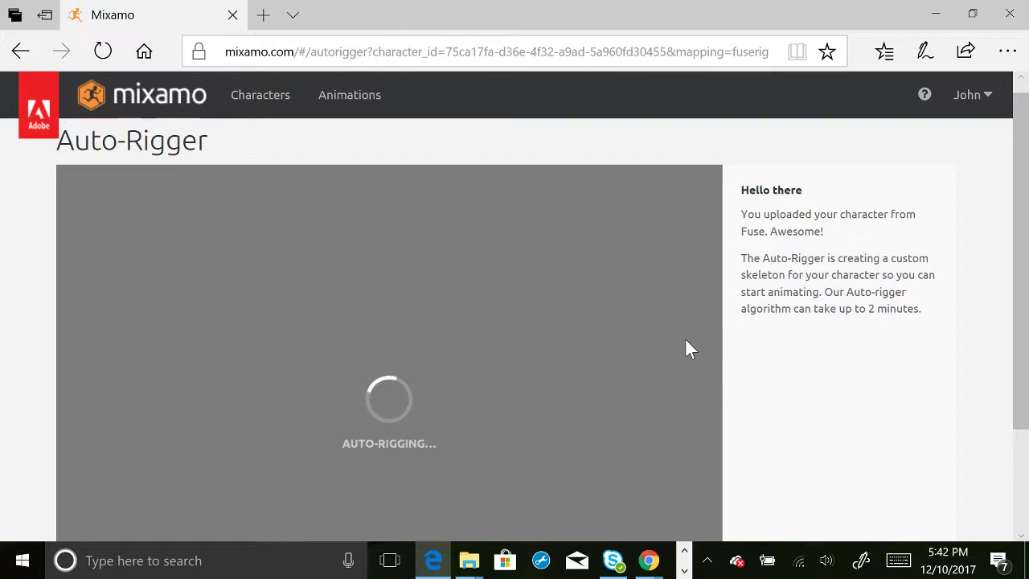
{"action": "scroll", "coordinate": [834, 335], "scroll_direction": "down", "scroll_amount": 2}
{"action": "scroll", "coordinate": [834, 335], "scroll_direction": "up", "scroll_amount": 2}
{"action": "scroll", "coordinate": [807, 293], "scroll_direction": "down", "scroll_amount": 2}
{"action": "scroll", "coordinate": [807, 292], "scroll_direction": "up", "scroll_amount": 1}
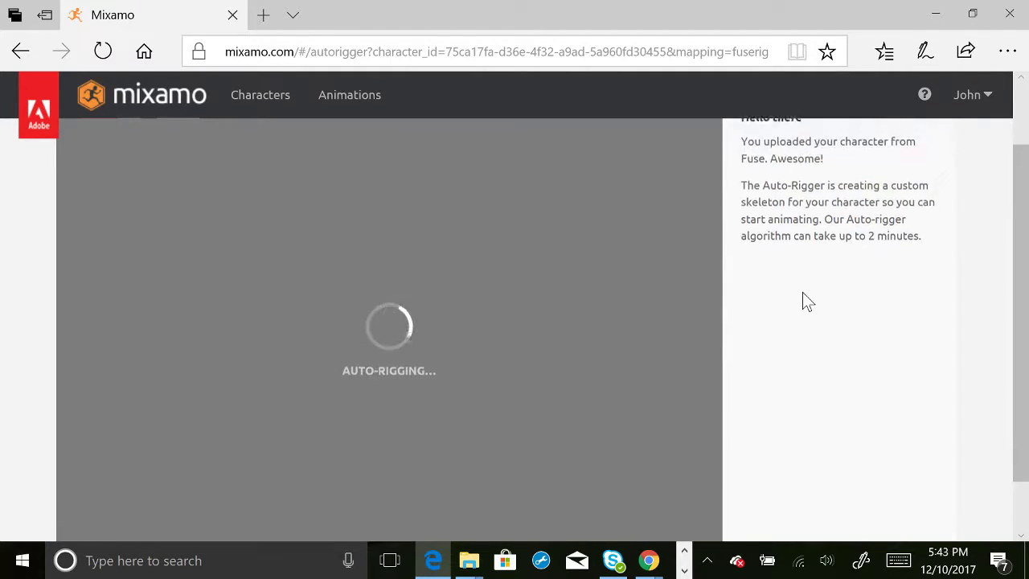
{"action": "scroll", "coordinate": [802, 293], "scroll_direction": "up", "scroll_amount": 2}
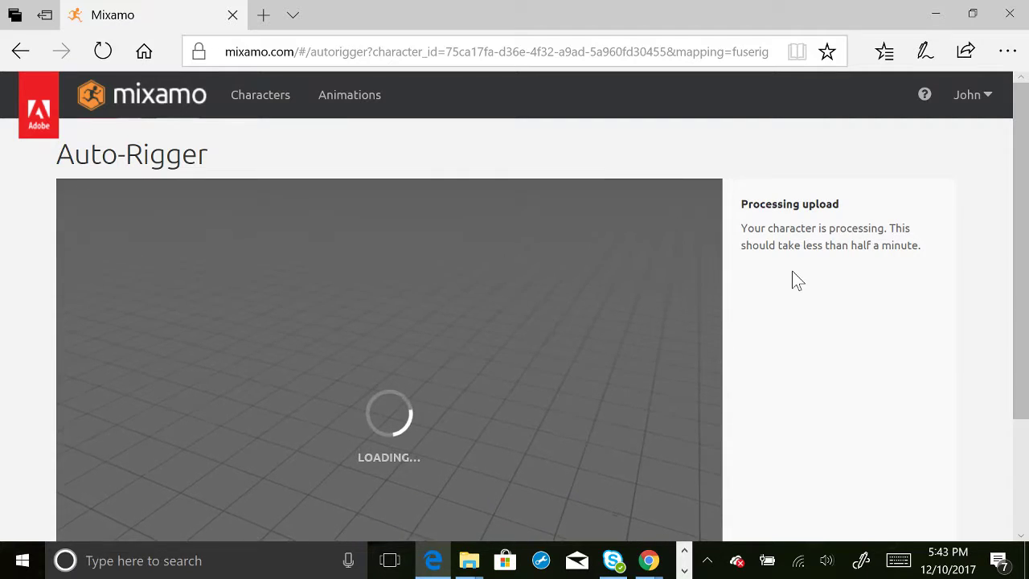
{"action": "scroll", "coordinate": [789, 302], "scroll_direction": "down", "scroll_amount": 2}
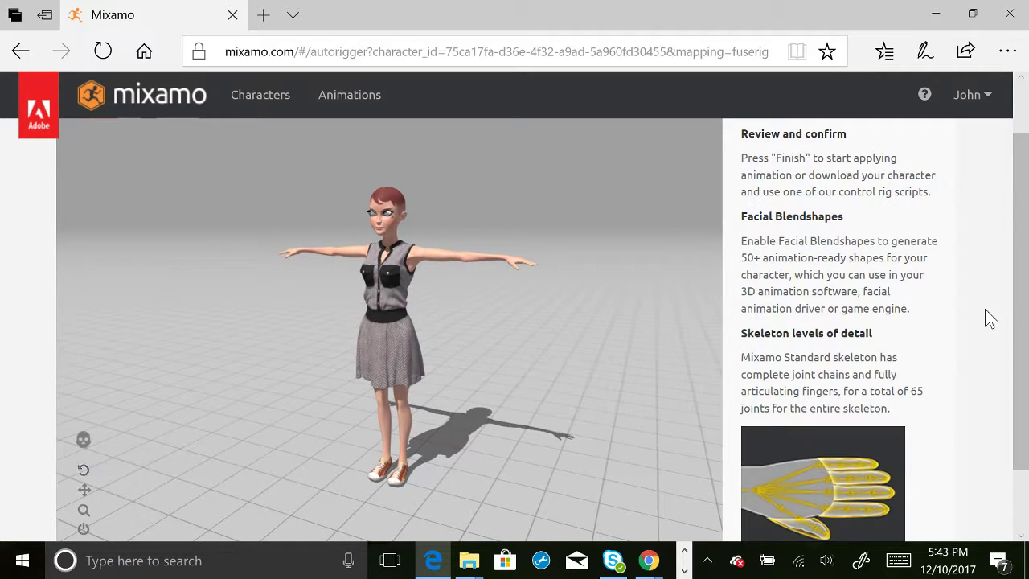
Finish the auto-rigging with Facial Blendshapes enabled and Standard Skeleton (65), and proceed with the new character
{"action": "scroll", "coordinate": [985, 309], "scroll_direction": "down", "scroll_amount": 1}
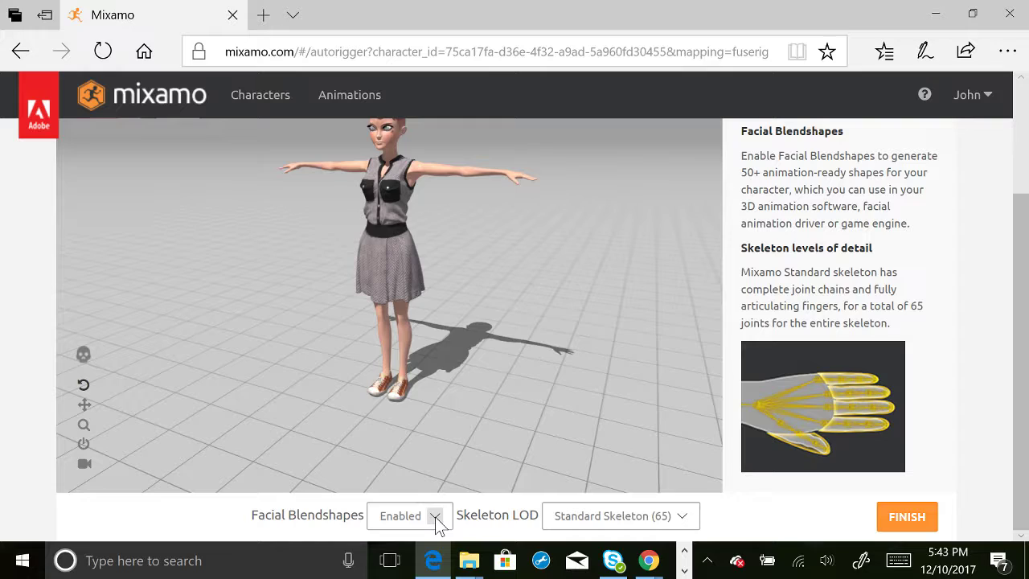
{"action": "left_click", "coordinate": [693, 523]}
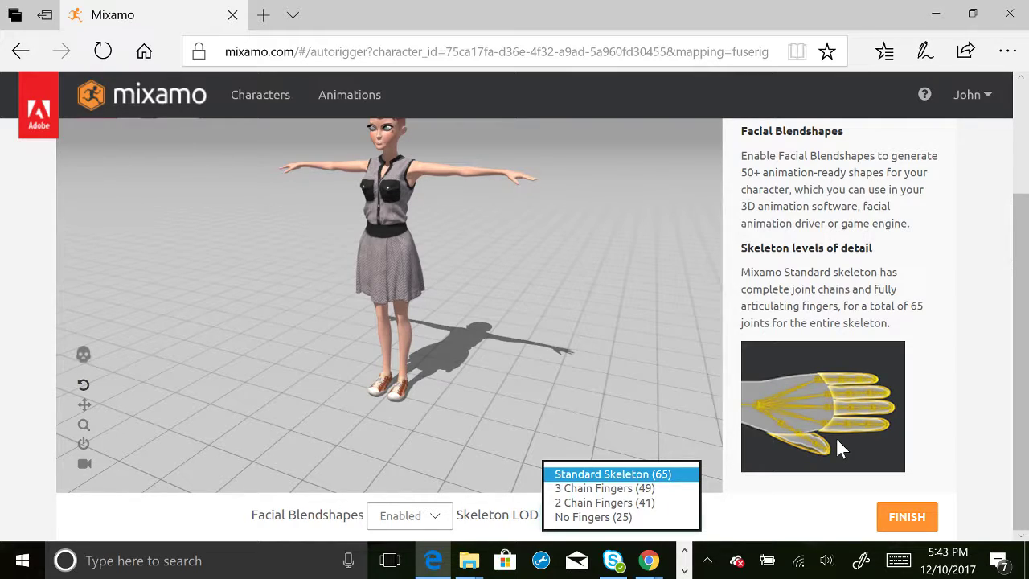
{"action": "left_click", "coordinate": [832, 522]}
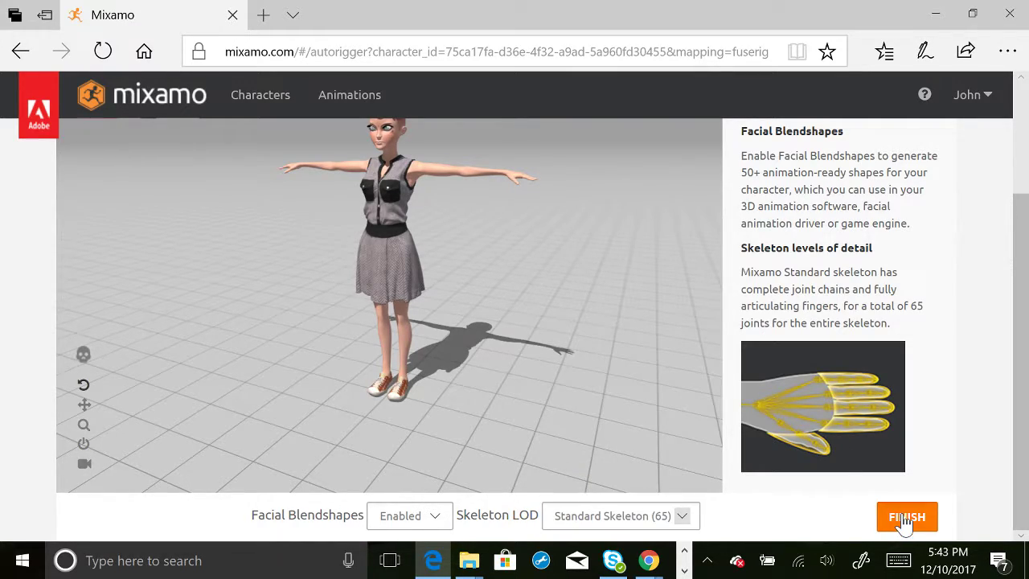
{"action": "left_click", "coordinate": [904, 516]}
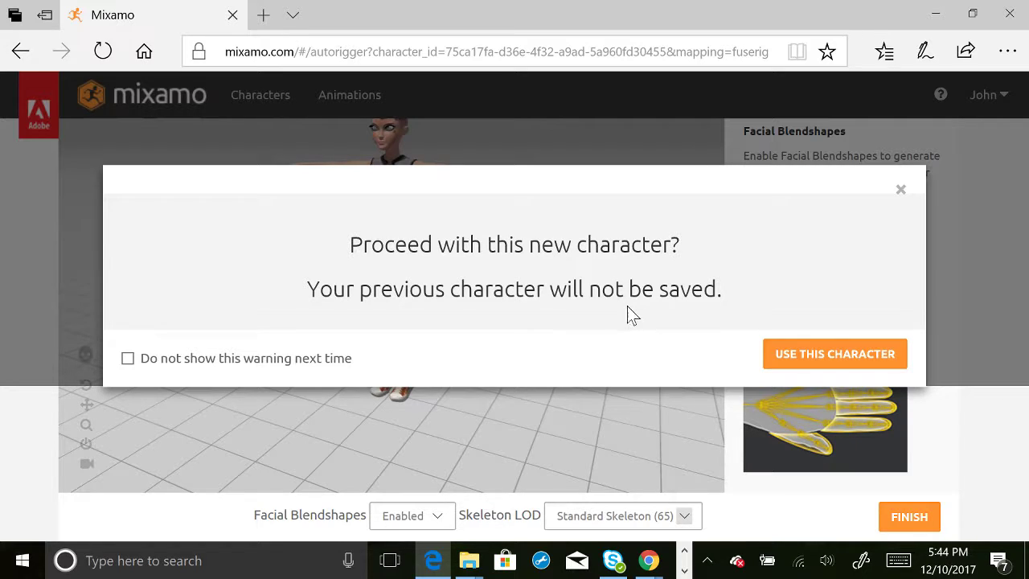
{"action": "left_click", "coordinate": [833, 355]}
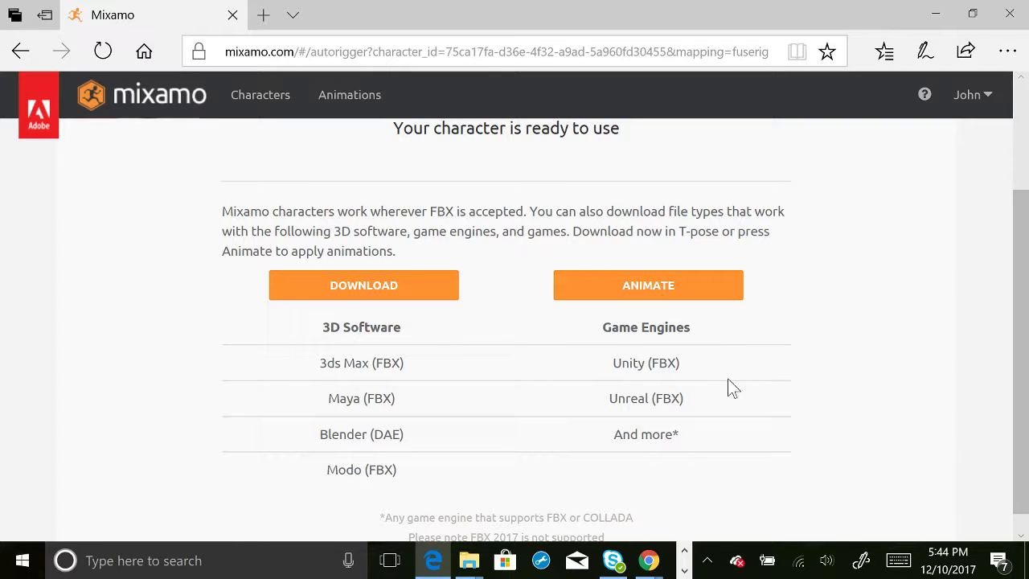
Download the rigged character as FBX in T-Pose, choosing to pick its save location
{"action": "left_click", "coordinate": [361, 291]}
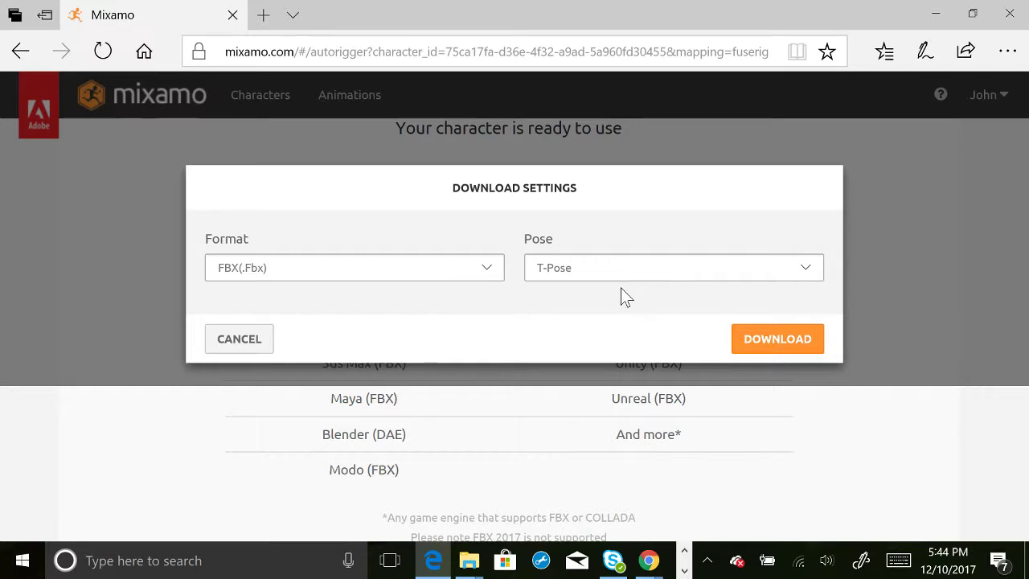
{"action": "left_click", "coordinate": [768, 342]}
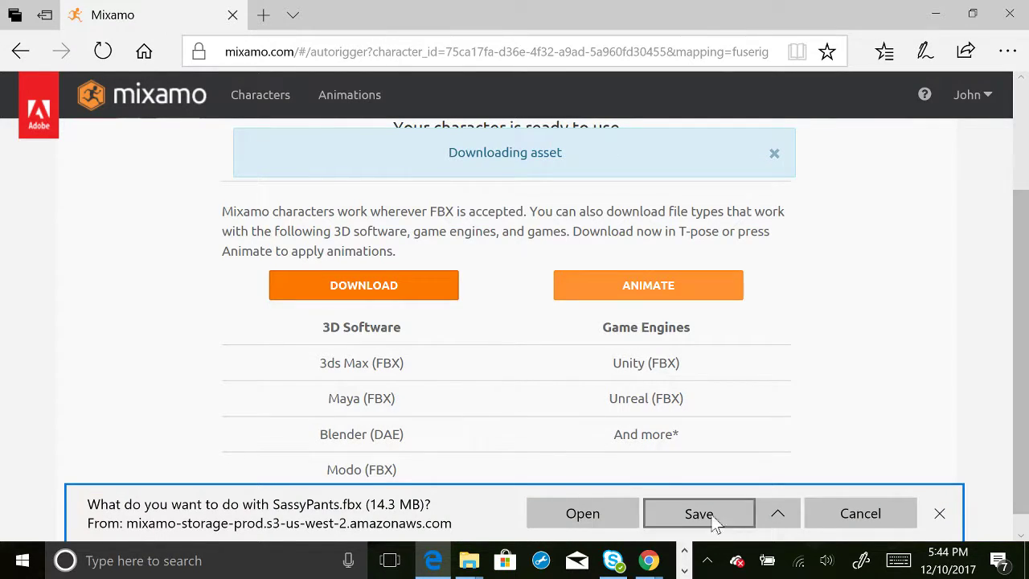
{"action": "left_click", "coordinate": [779, 515]}
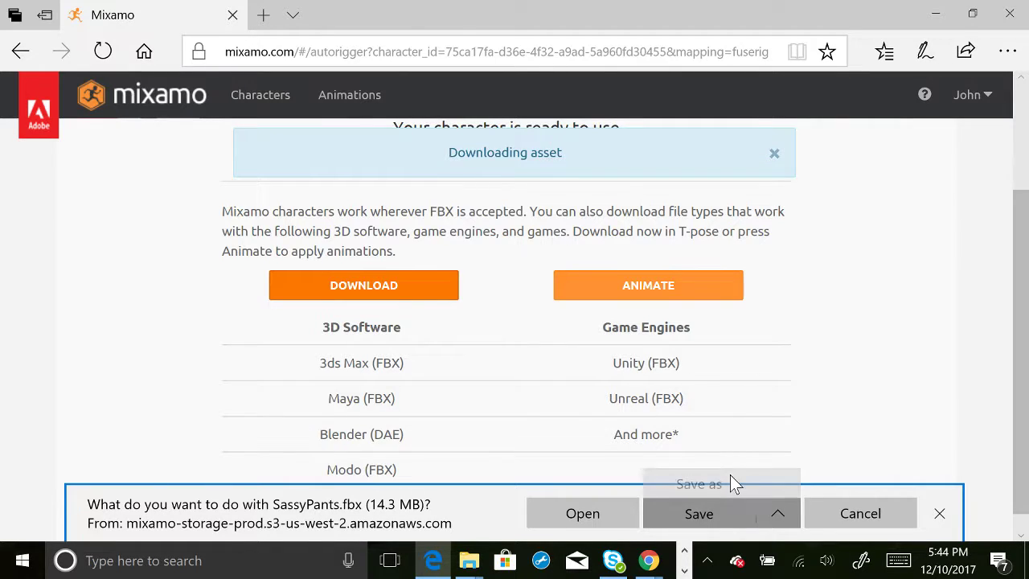
{"action": "left_click", "coordinate": [730, 476]}
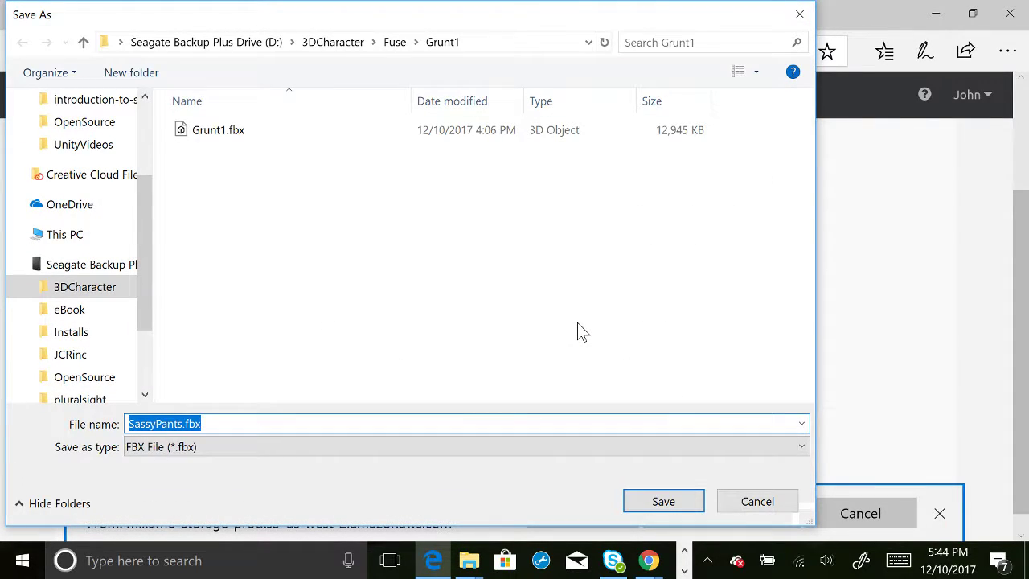
Create a SassyPants folder inside 3DCharacter/Fuse and save the character there as SassyPants.fbx
{"action": "left_click", "coordinate": [396, 43]}
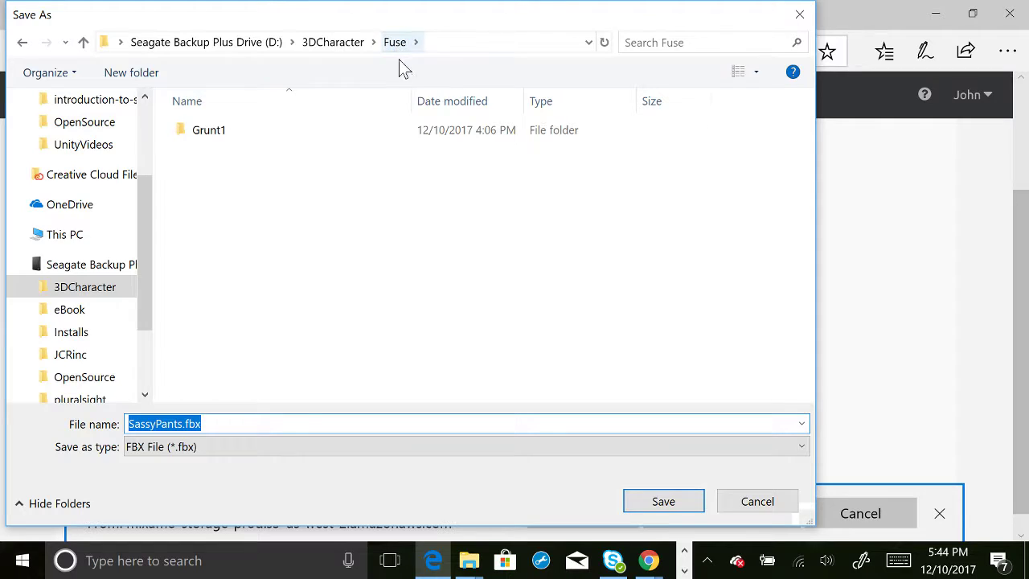
{"action": "left_click", "coordinate": [129, 74]}
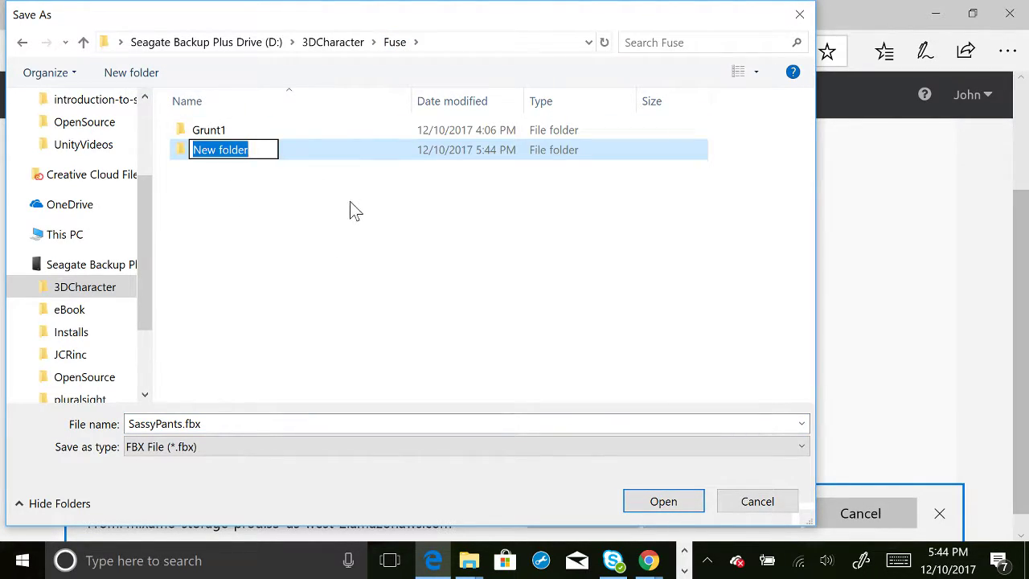
{"action": "type", "text": "SassyPants"}
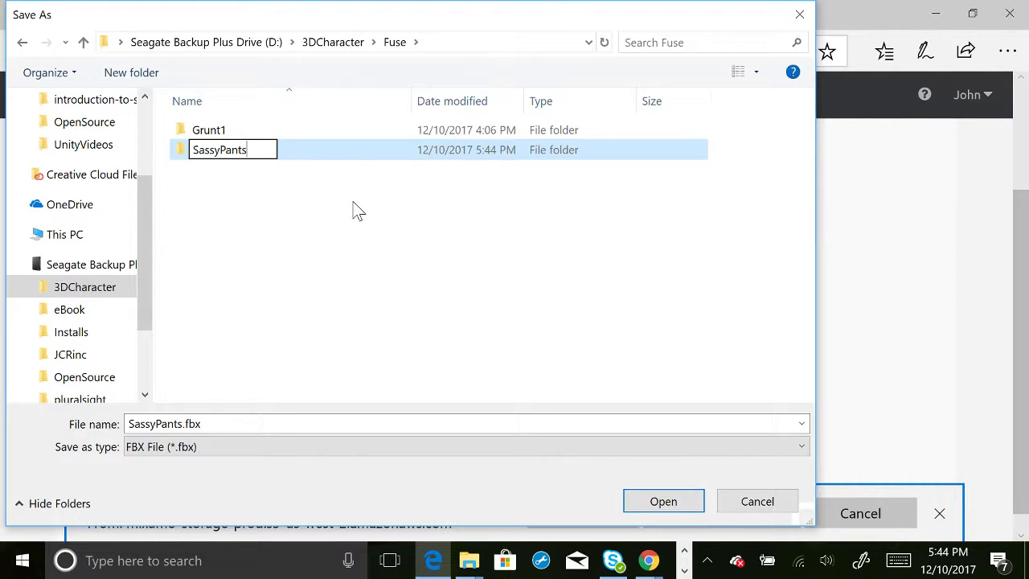
{"action": "key", "text": "Return"}
{"action": "key", "text": "Return"}
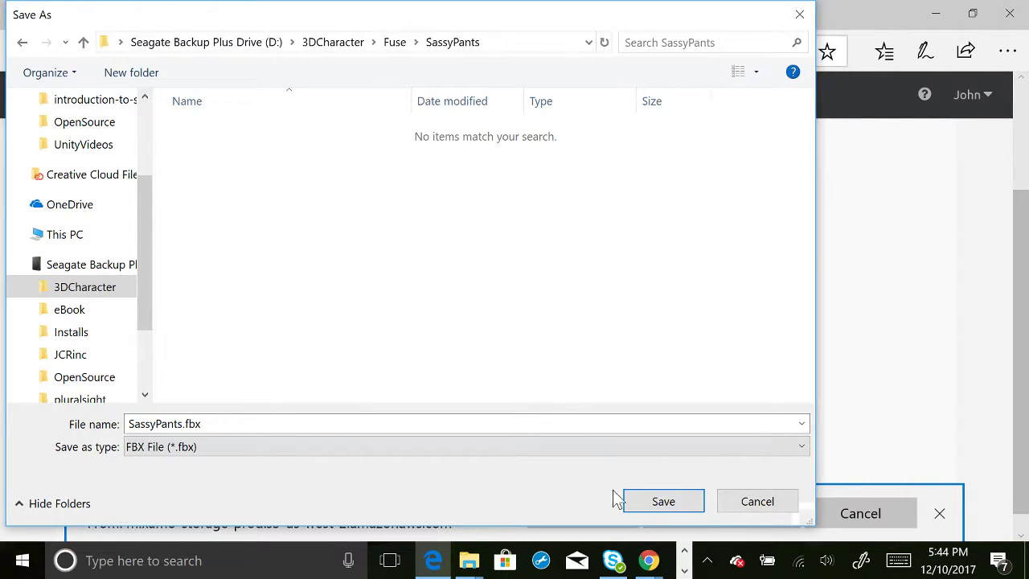
{"action": "left_click", "coordinate": [651, 500]}
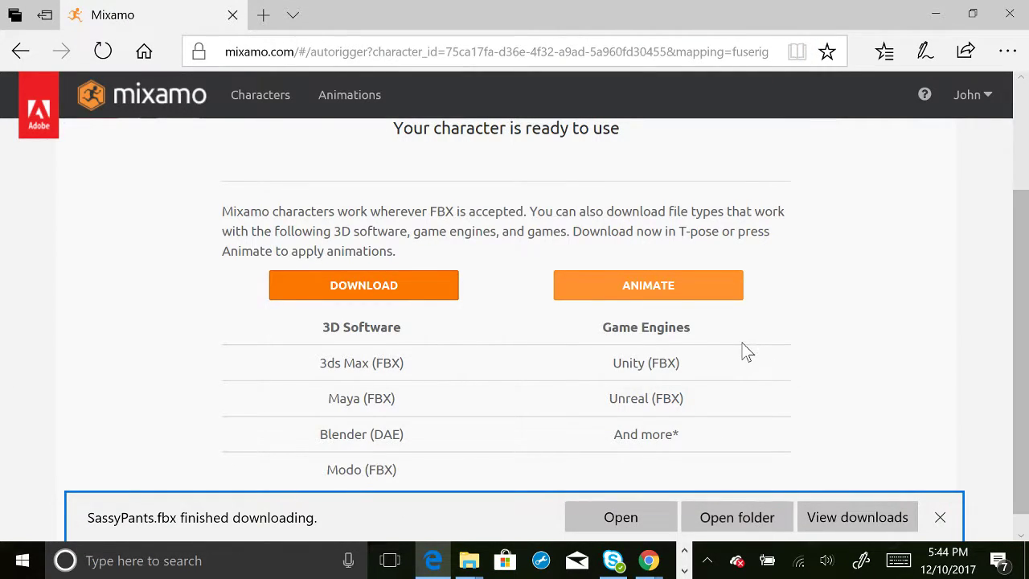
{"action": "left_click", "coordinate": [786, 14]}
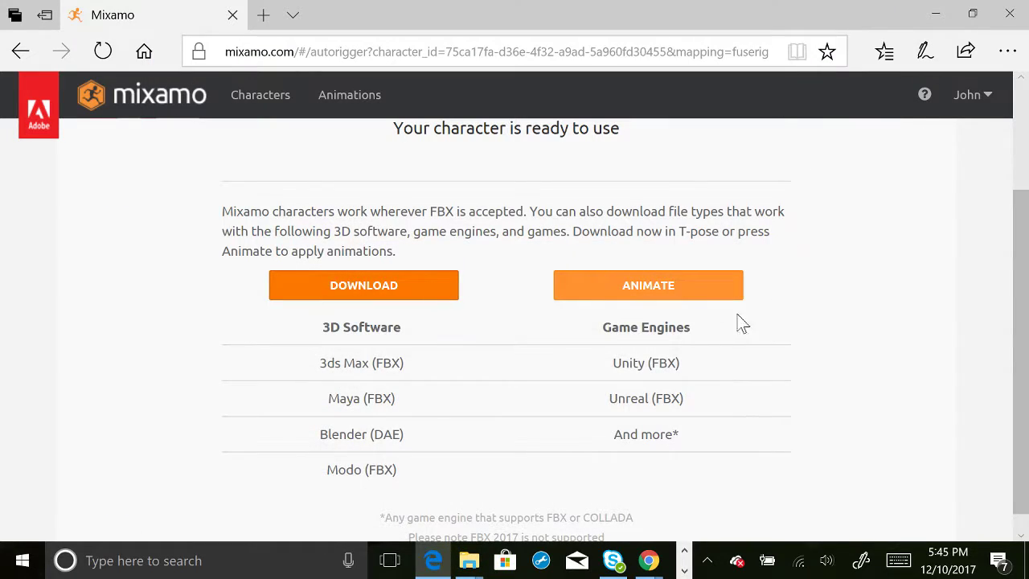
Proceed to animating the character and browse the available animations
{"action": "left_click", "coordinate": [627, 295]}
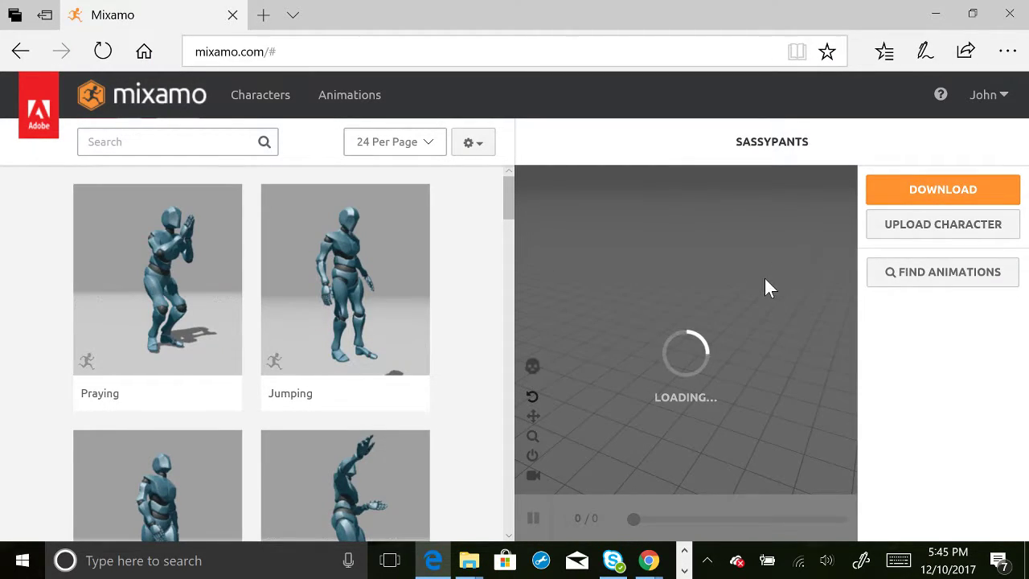
{"action": "scroll", "coordinate": [450, 337], "scroll_direction": "down", "scroll_amount": 5}
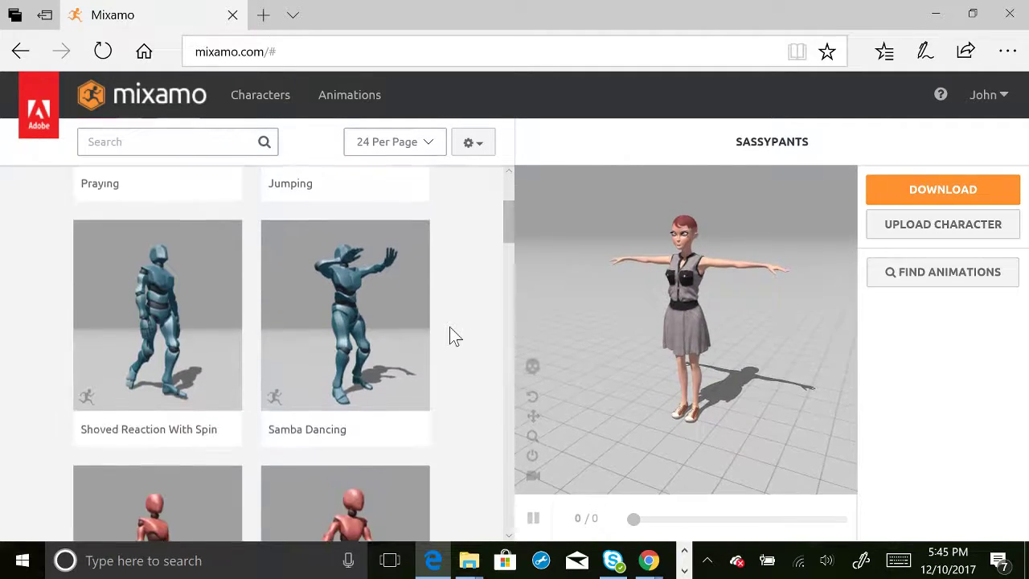
{"action": "scroll", "coordinate": [451, 336], "scroll_direction": "down", "scroll_amount": 2}
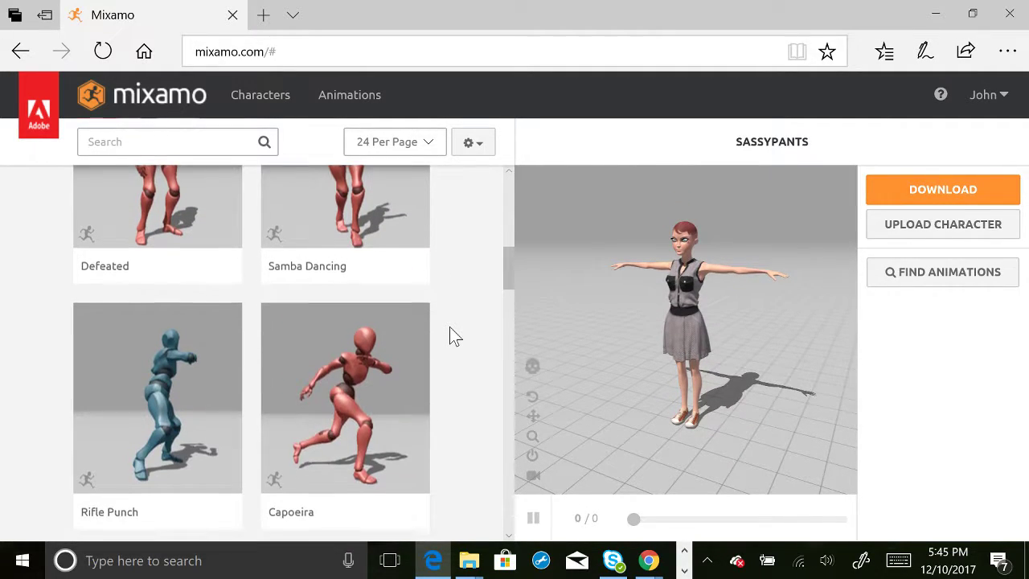
{"action": "scroll", "coordinate": [451, 336], "scroll_direction": "up", "scroll_amount": 7}
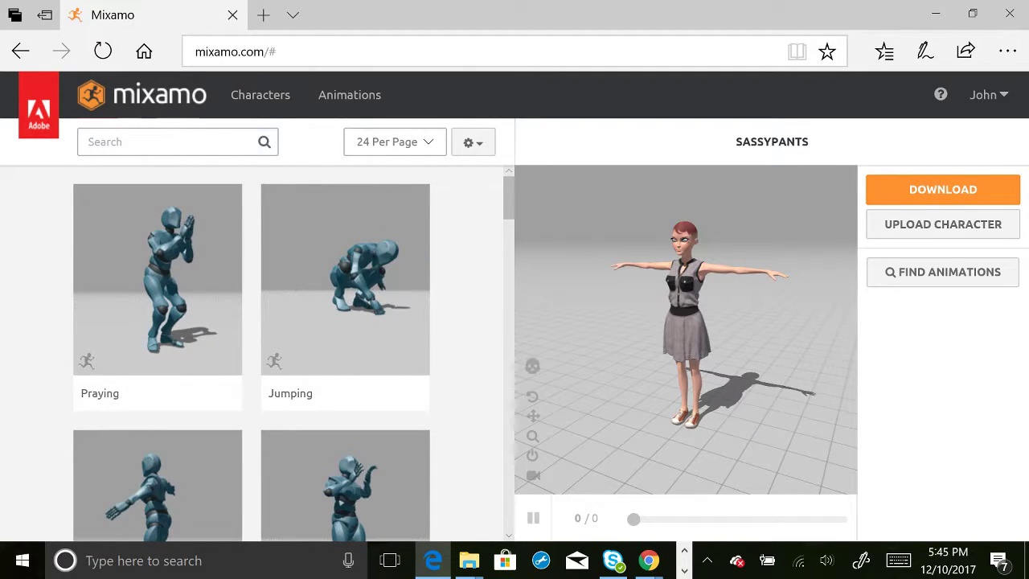
Search the animation library for "walk"
{"action": "left_click", "coordinate": [178, 141]}
{"action": "type", "text": "w"}
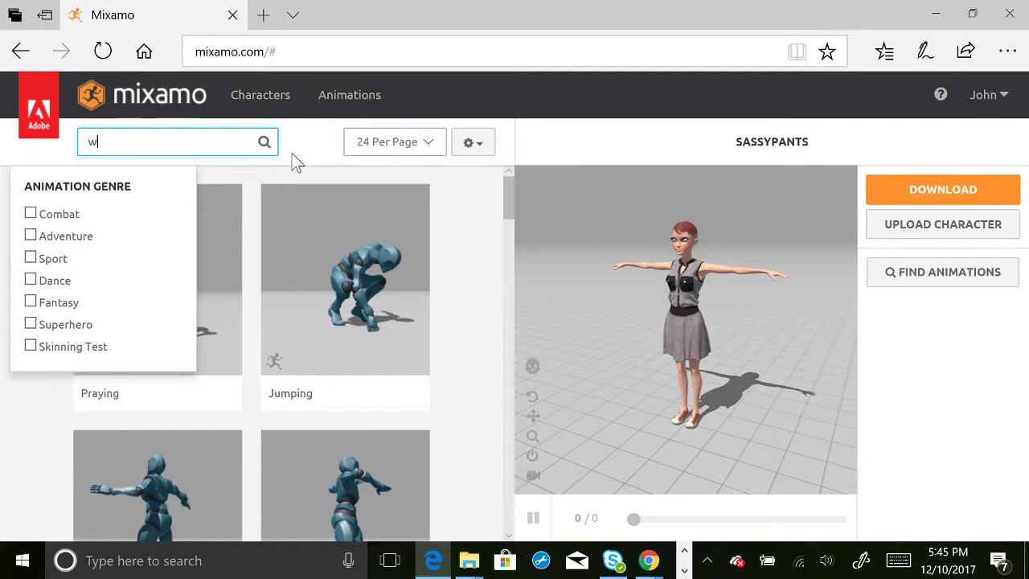
{"action": "type", "text": "alk"}
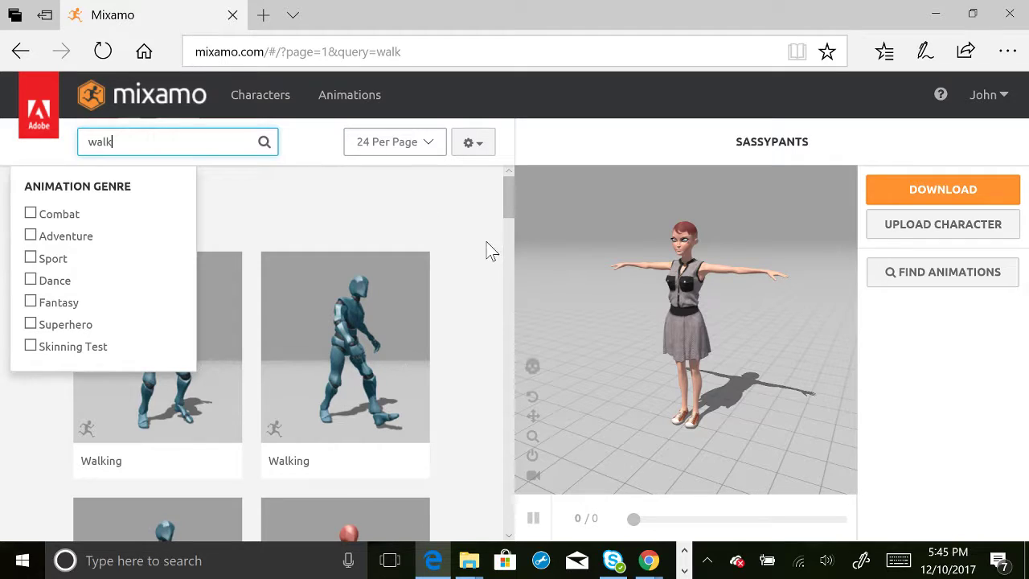
{"action": "left_click", "coordinate": [459, 246]}
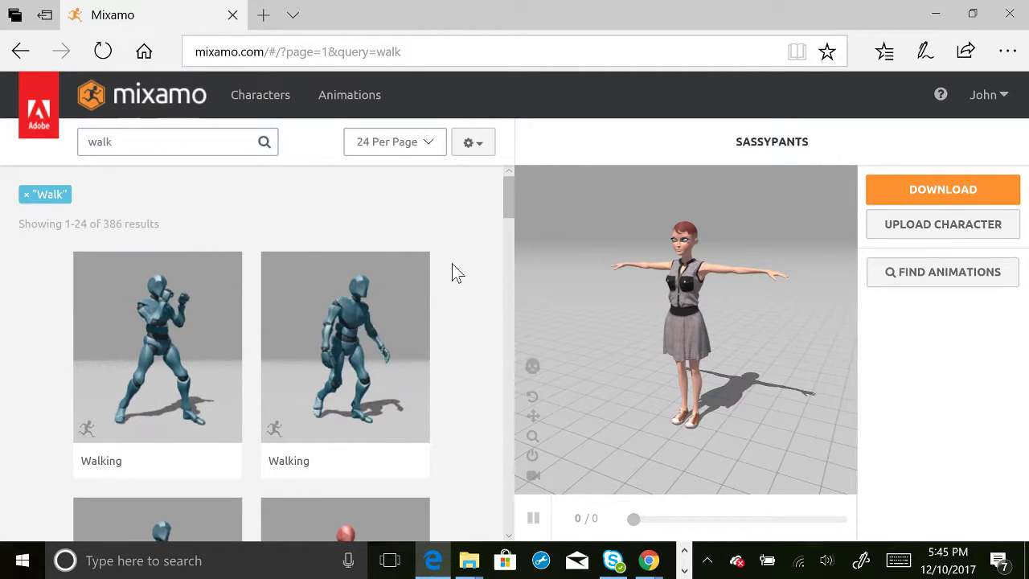
Apply the red female figure's Walking animation to SassyPants and make it play In Place
{"action": "scroll", "coordinate": [452, 265], "scroll_direction": "down", "scroll_amount": 3}
{"action": "scroll", "coordinate": [453, 265], "scroll_direction": "down", "scroll_amount": 1}
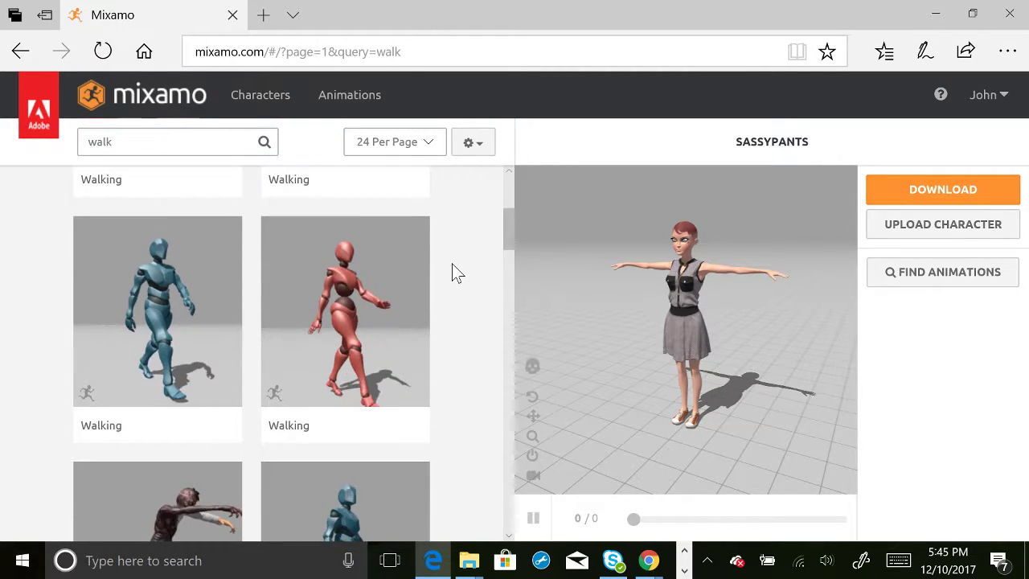
{"action": "left_click", "coordinate": [336, 310]}
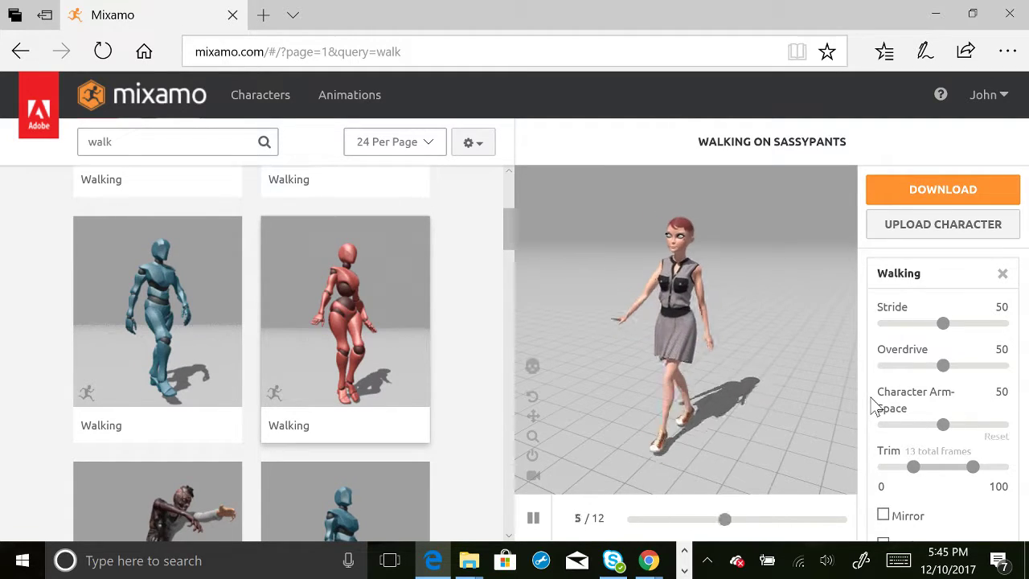
{"action": "scroll", "coordinate": [877, 396], "scroll_direction": "down", "scroll_amount": 2, "text": "ctrl"}
{"action": "scroll", "coordinate": [880, 395], "scroll_direction": "down", "scroll_amount": 2, "text": "ctrl"}
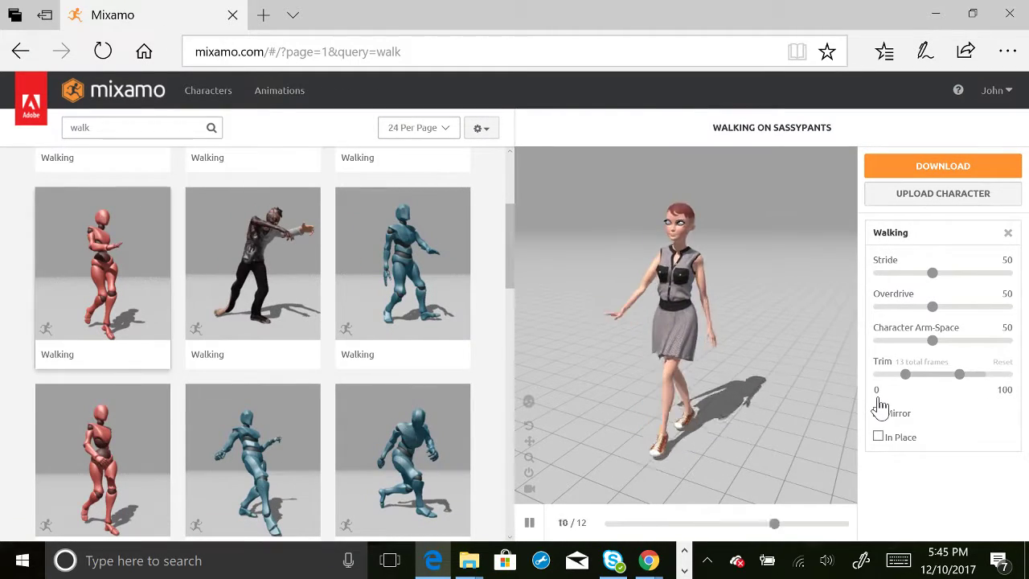
{"action": "left_click", "coordinate": [877, 411]}
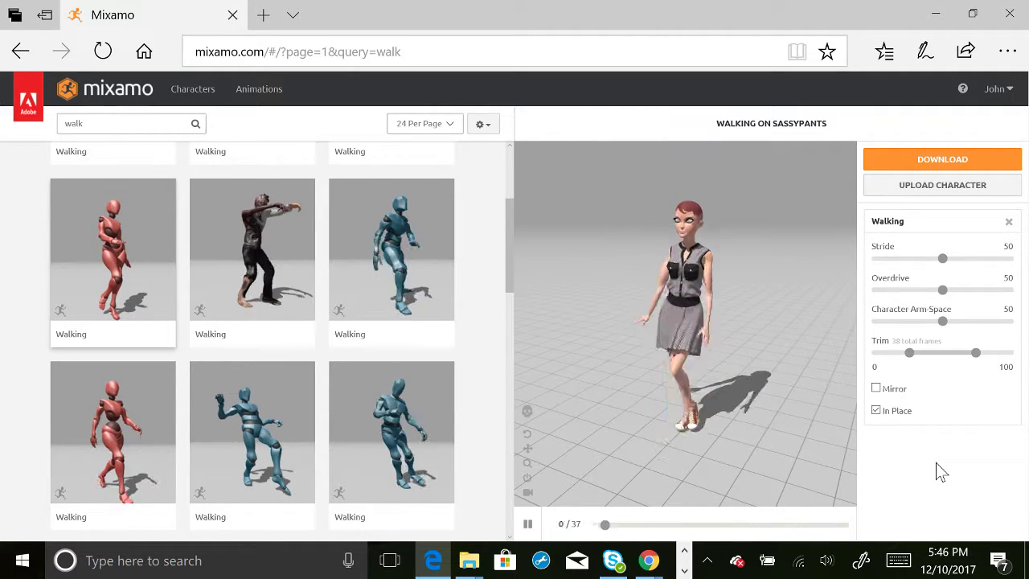
Download the walk as FBX with skin, 30 frames per second and no keyframe reduction, saved as WalkingSassyPants.fbx in the SassyPants folder
{"action": "left_click", "coordinate": [941, 162]}
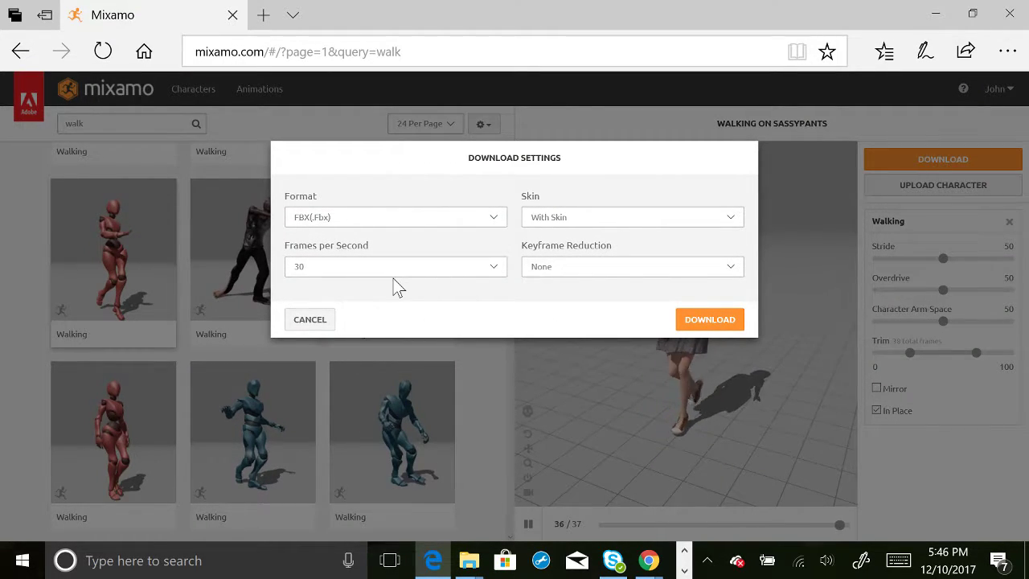
{"action": "left_click", "coordinate": [709, 320]}
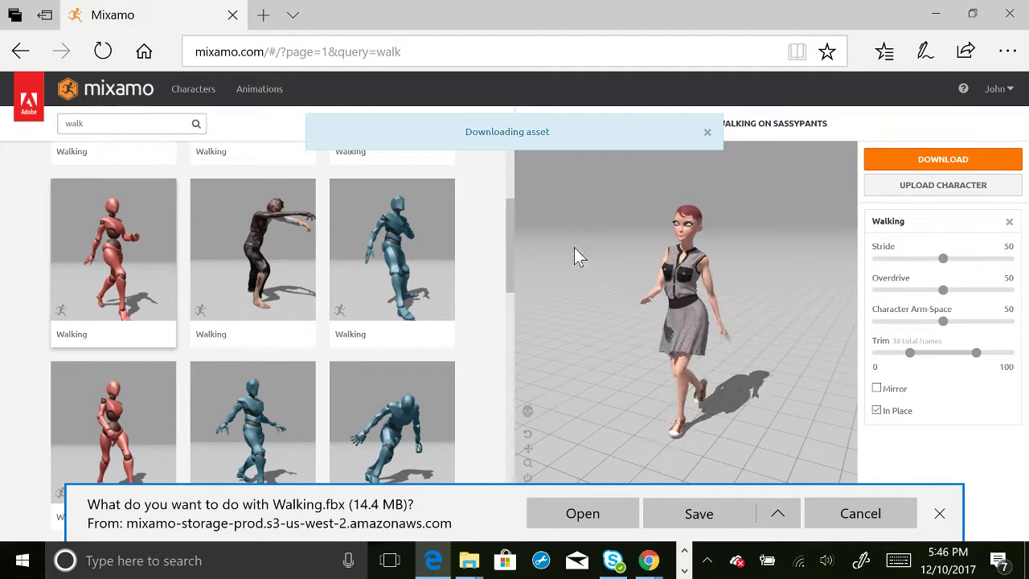
{"action": "left_click", "coordinate": [778, 513]}
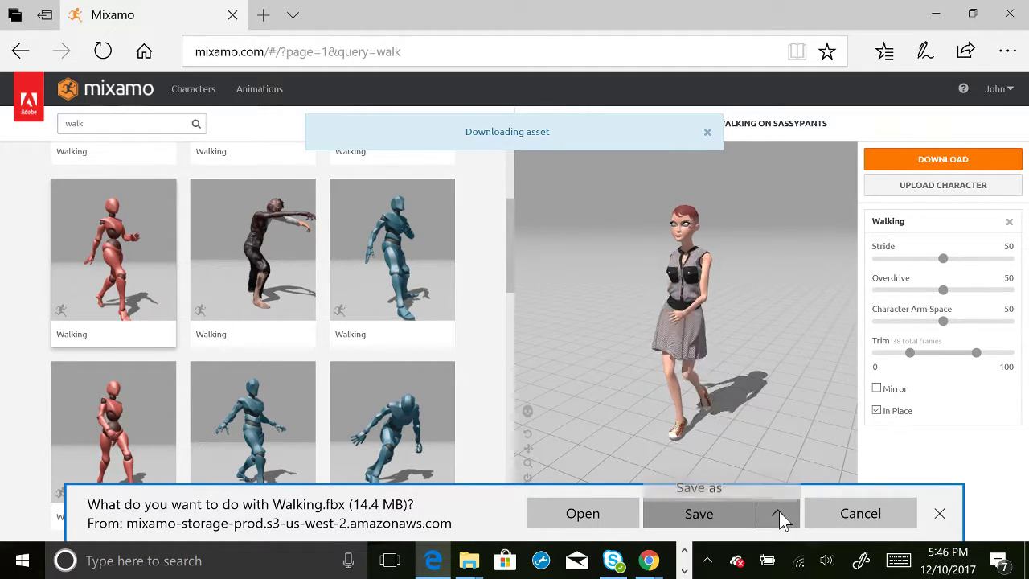
{"action": "left_click", "coordinate": [717, 484]}
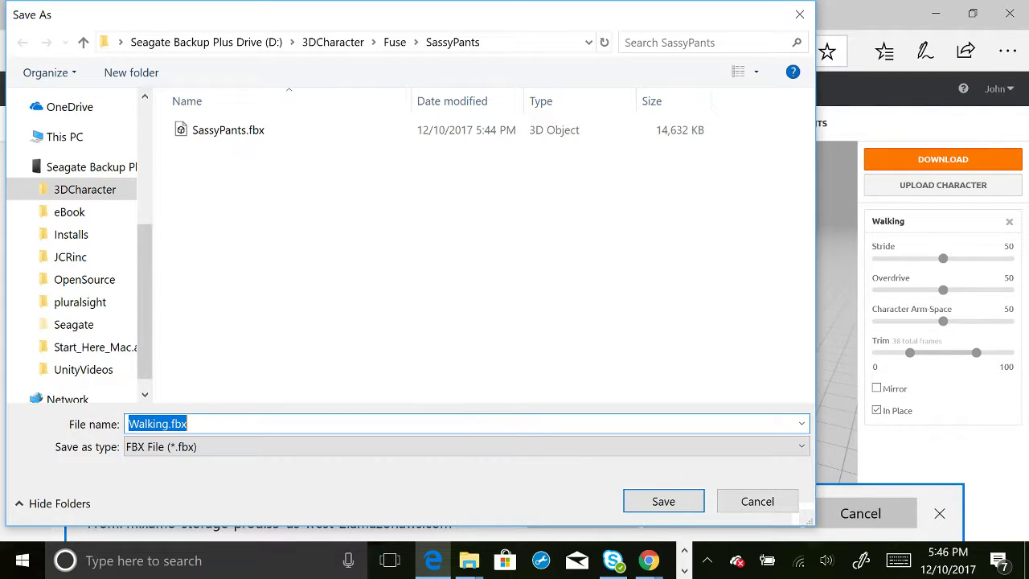
{"action": "left_click", "coordinate": [178, 452]}
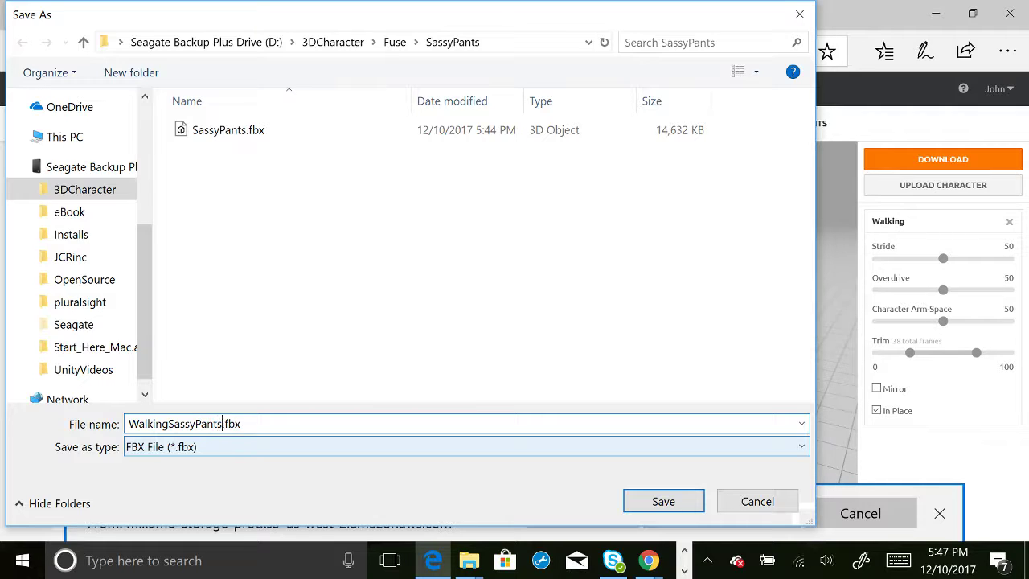
{"action": "left_click", "coordinate": [656, 506]}
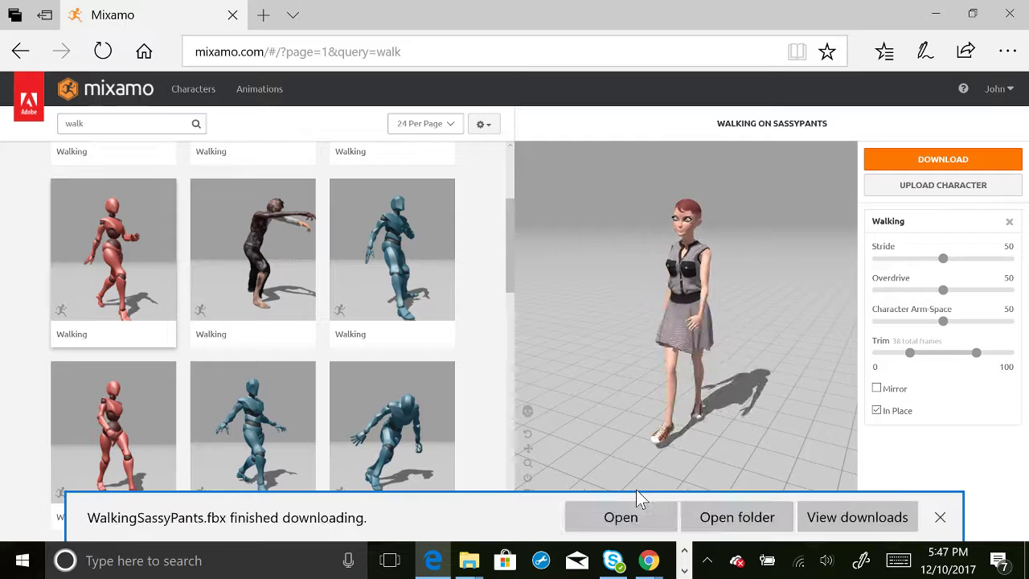
Show the downloaded walk file in File Explorer and copy the SassyPants folder from its parent Fuse folder
{"action": "left_click", "coordinate": [721, 519]}
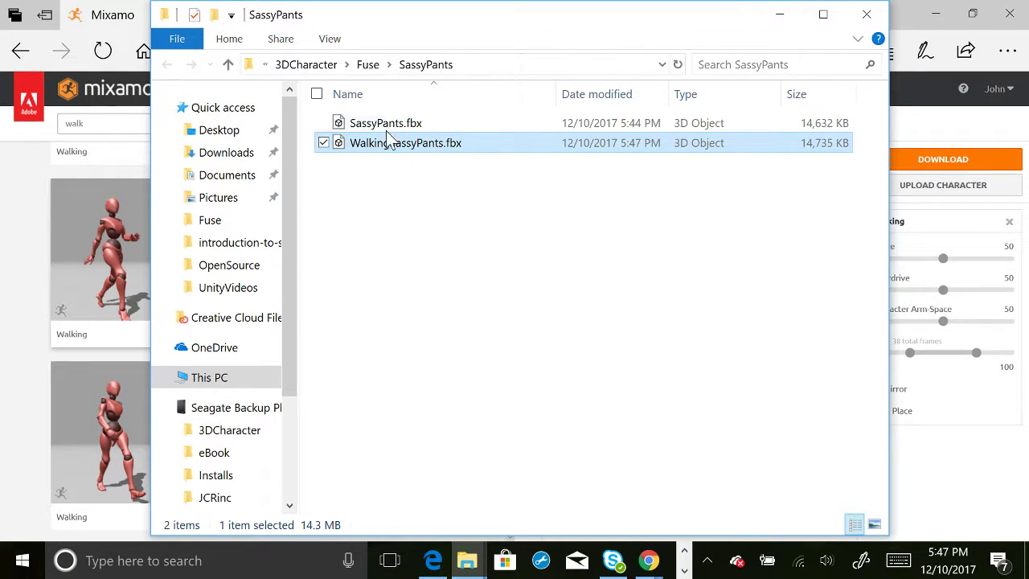
{"action": "left_click", "coordinate": [370, 66]}
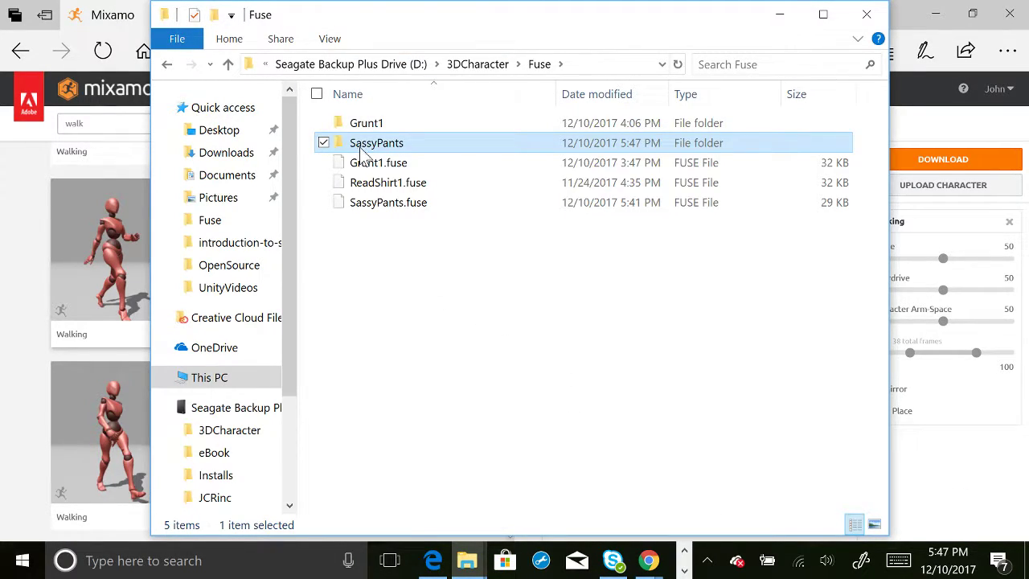
{"action": "right_click", "coordinate": [364, 152]}
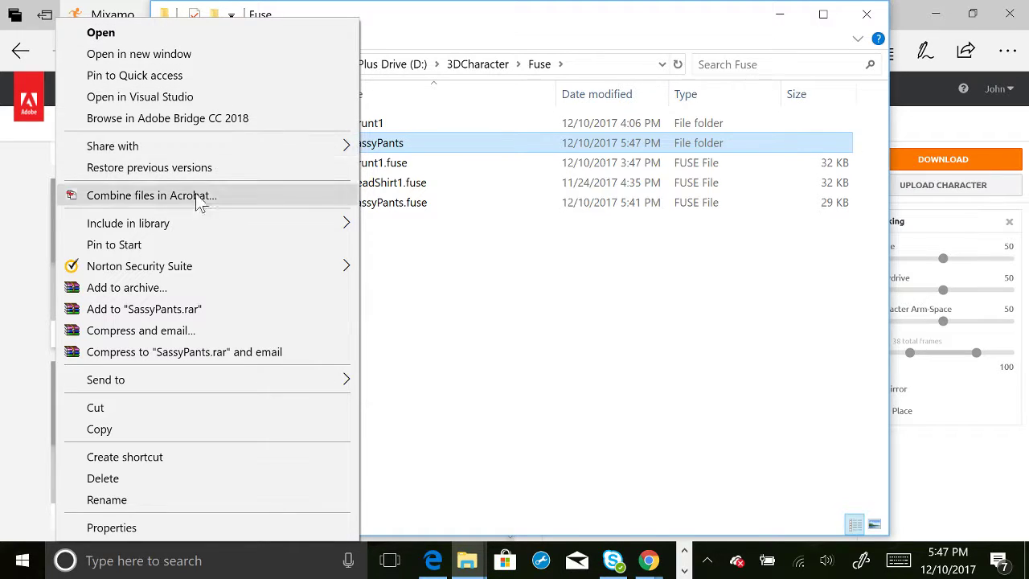
{"action": "left_click", "coordinate": [136, 430]}
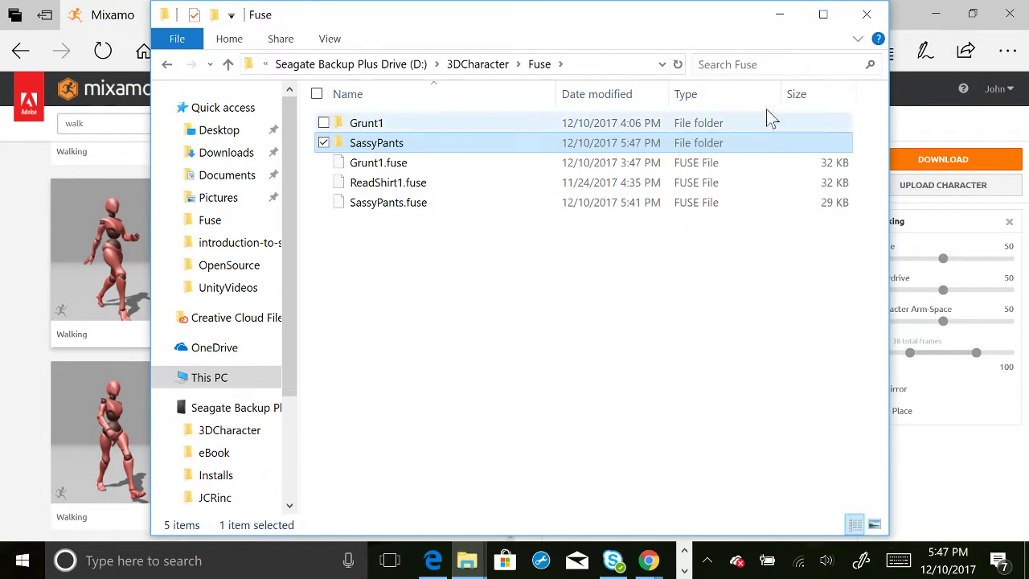
Minimize the File Explorer, browser and Fuse windows and switch to the Sample 3D Character project in Unity
{"action": "left_click", "coordinate": [777, 14]}
{"action": "left_click", "coordinate": [932, 15]}
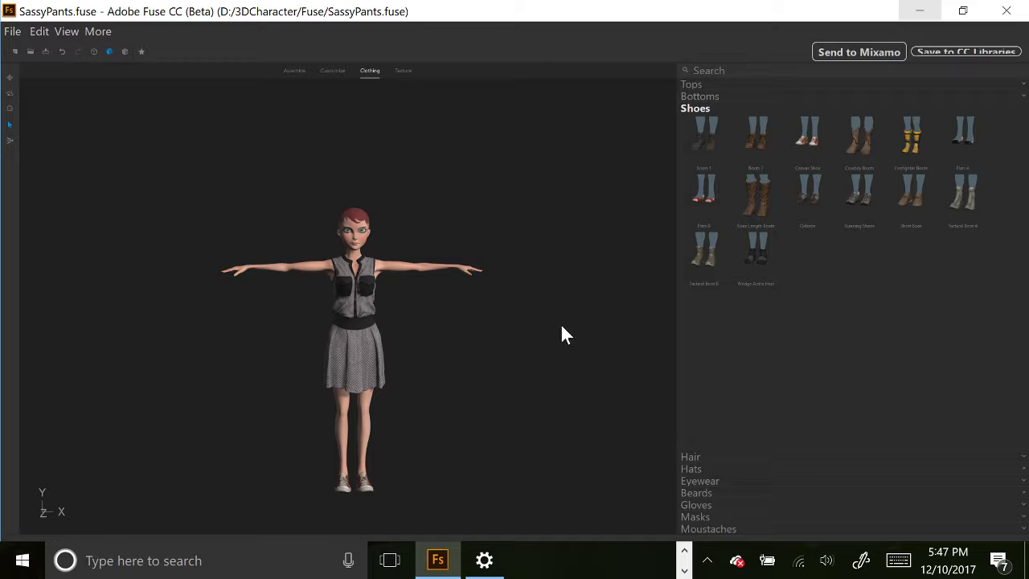
{"action": "left_click", "coordinate": [919, 10]}
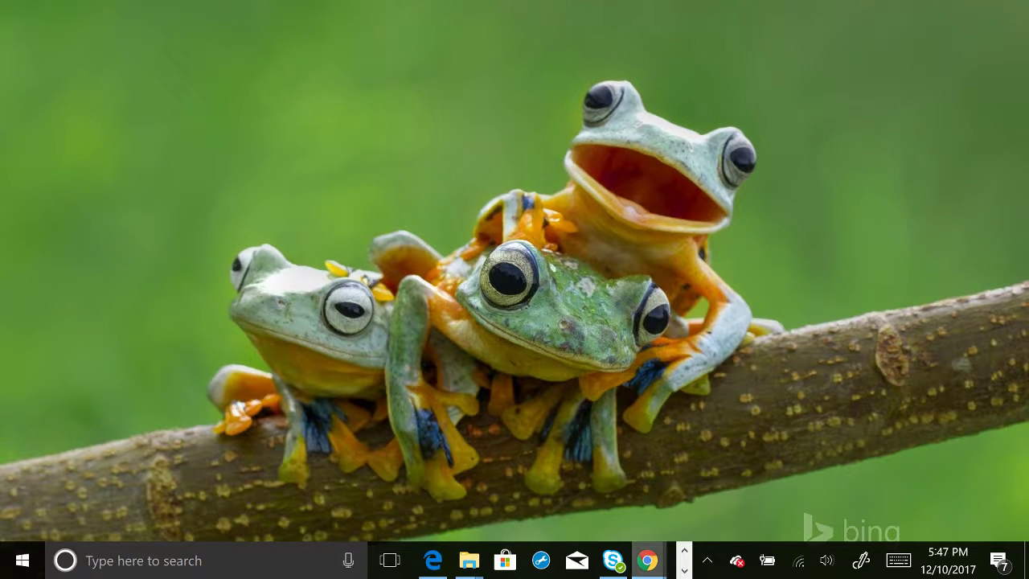
{"action": "left_click", "coordinate": [685, 572]}
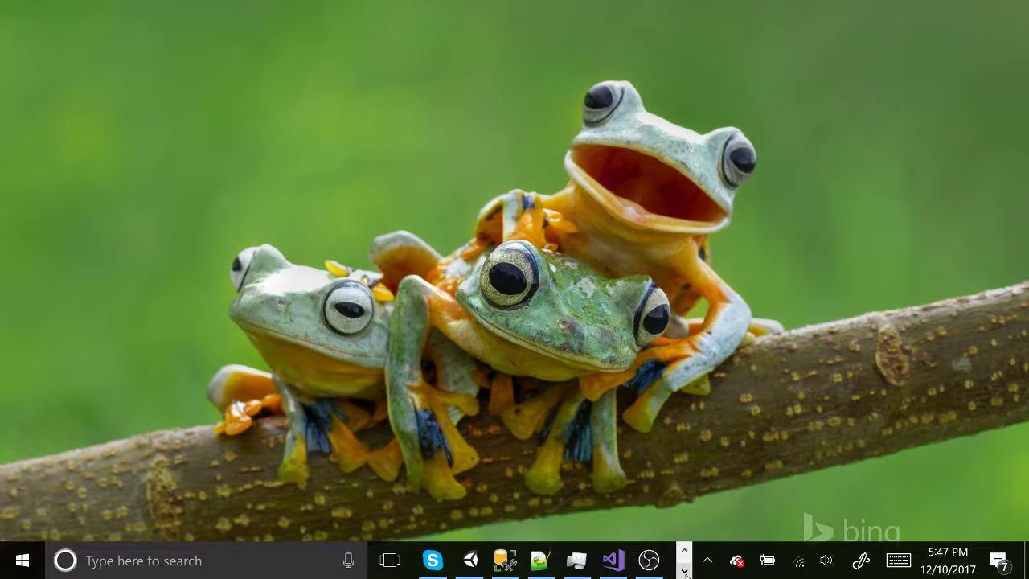
{"action": "left_click", "coordinate": [481, 567]}
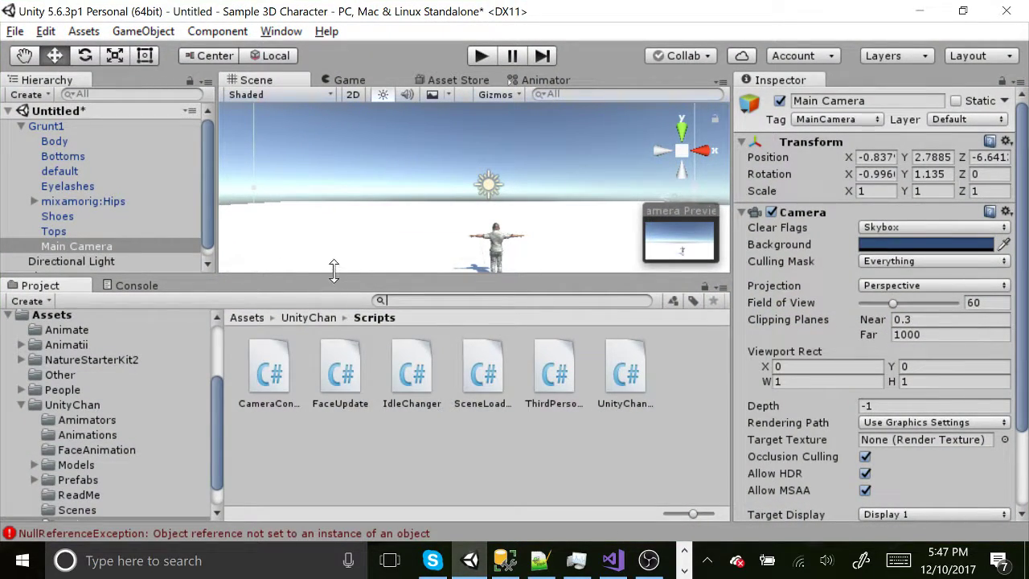
Start a new scene and choose to save the current untitled scene under the name Grunt1
{"action": "left_click", "coordinate": [330, 307]}
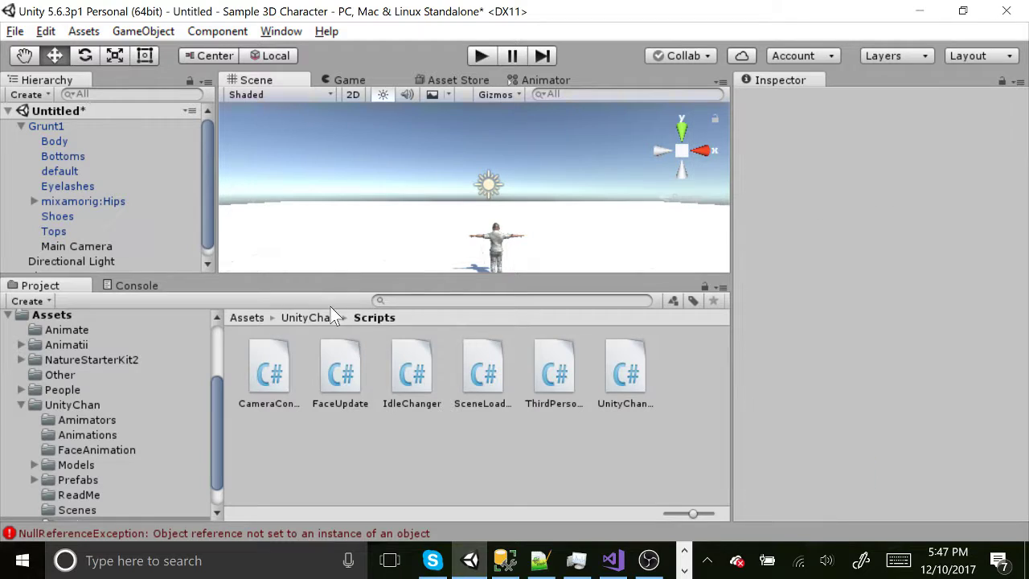
{"action": "left_click", "coordinate": [16, 31]}
{"action": "left_click", "coordinate": [24, 50]}
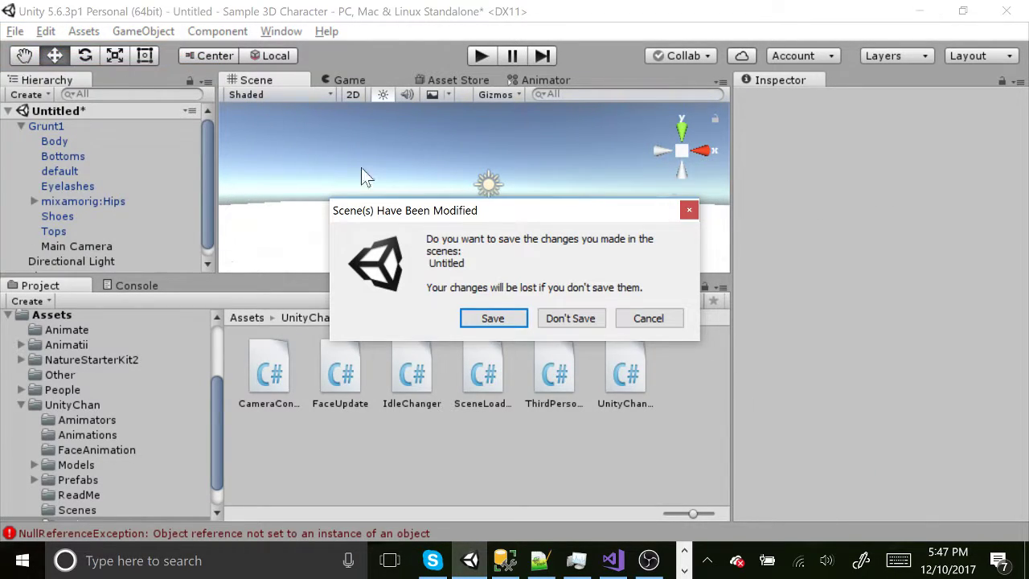
{"action": "left_click", "coordinate": [492, 323]}
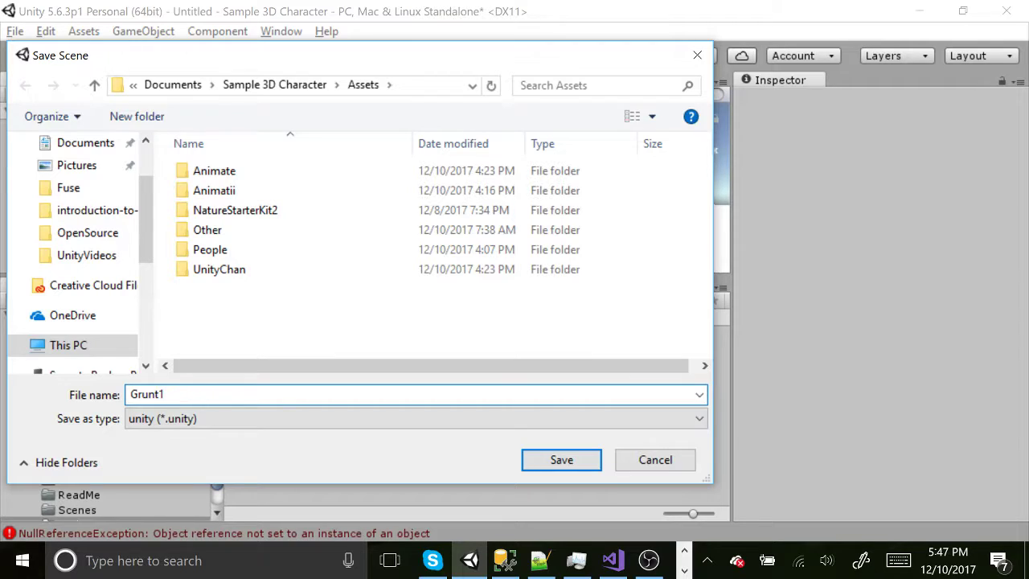
{"action": "left_click", "coordinate": [137, 117]}
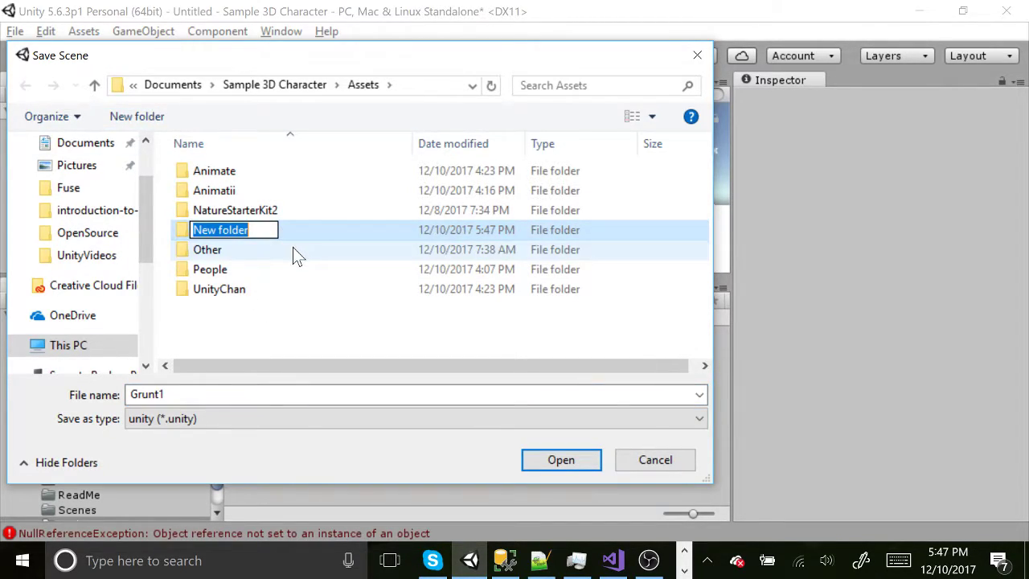
{"action": "key", "text": "Return"}
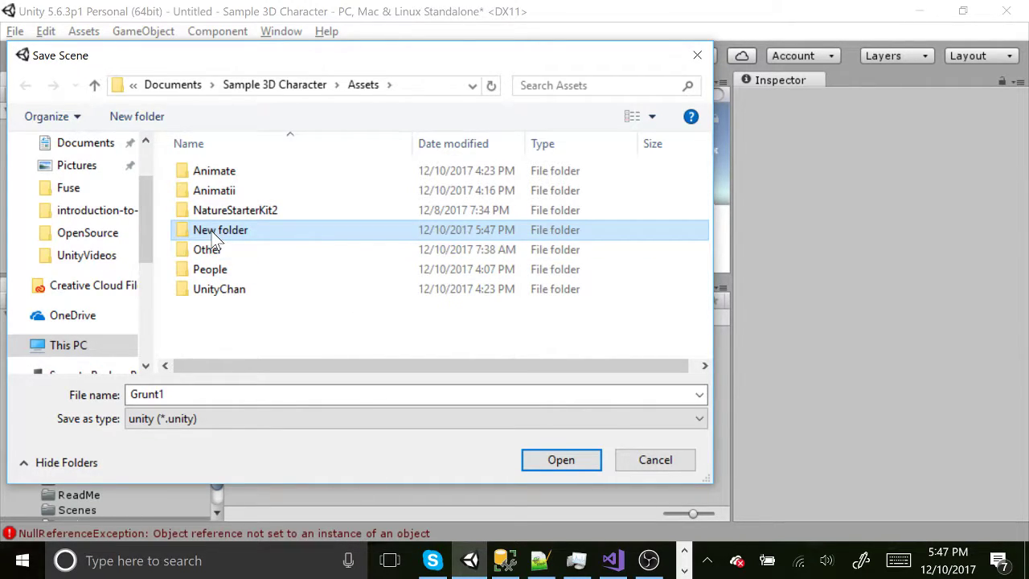
{"action": "right_click", "coordinate": [213, 237]}
{"action": "left_click", "coordinate": [143, 481]}
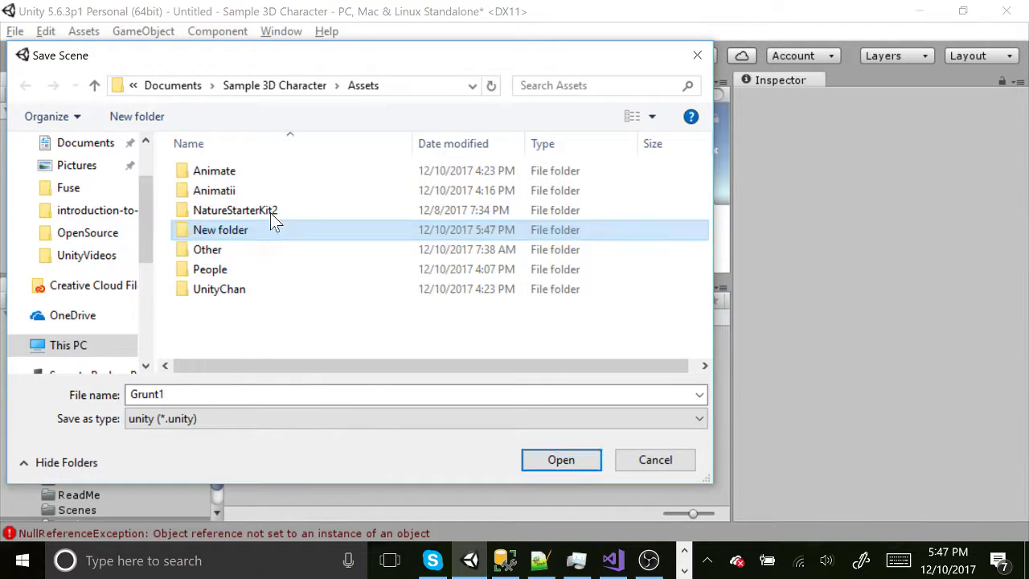
{"action": "left_click", "coordinate": [294, 87]}
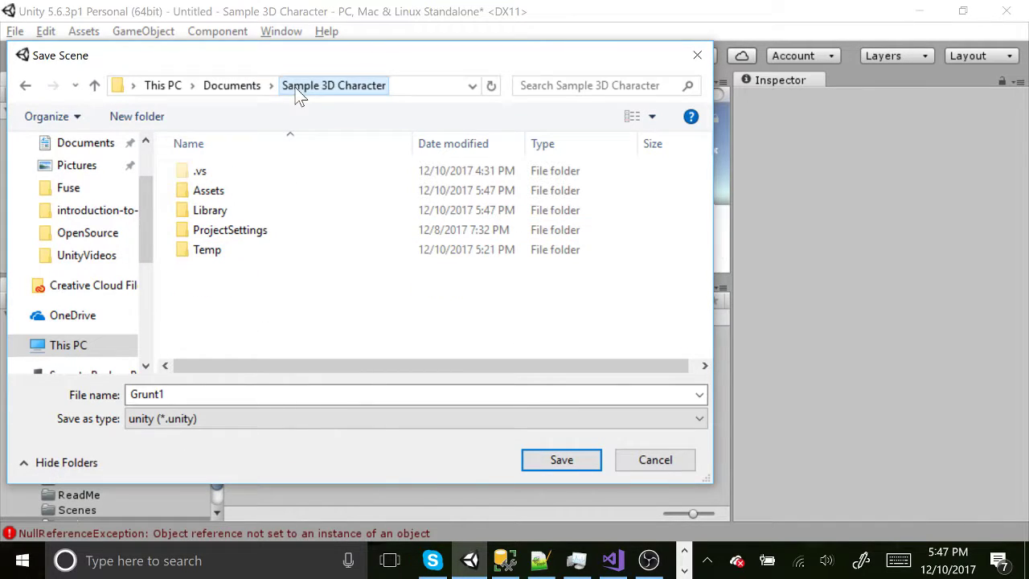
{"action": "double_click", "coordinate": [290, 201]}
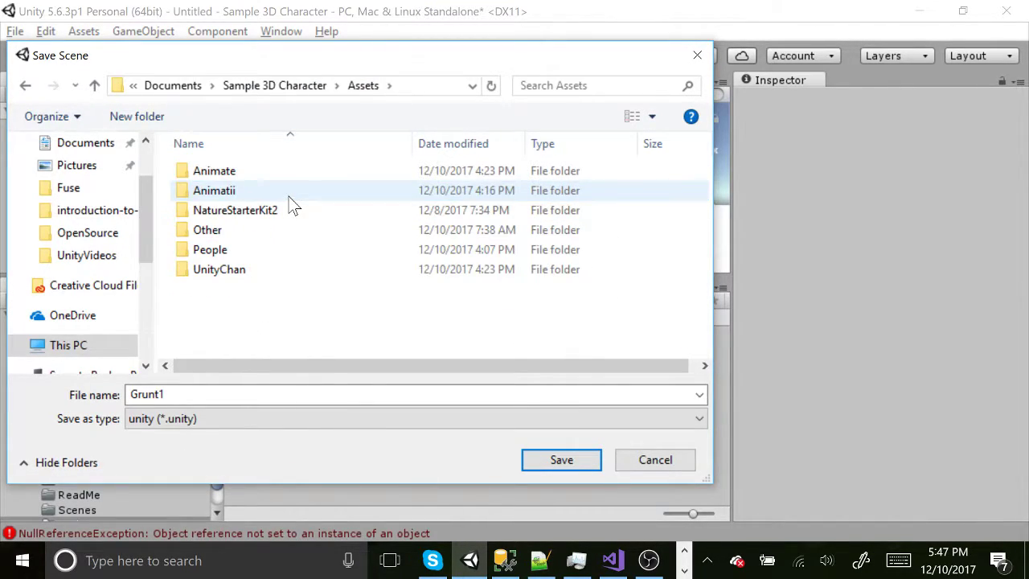
Create a folder named Scene inside Assets and save the Grunt1 scene in it
{"action": "left_click", "coordinate": [137, 116]}
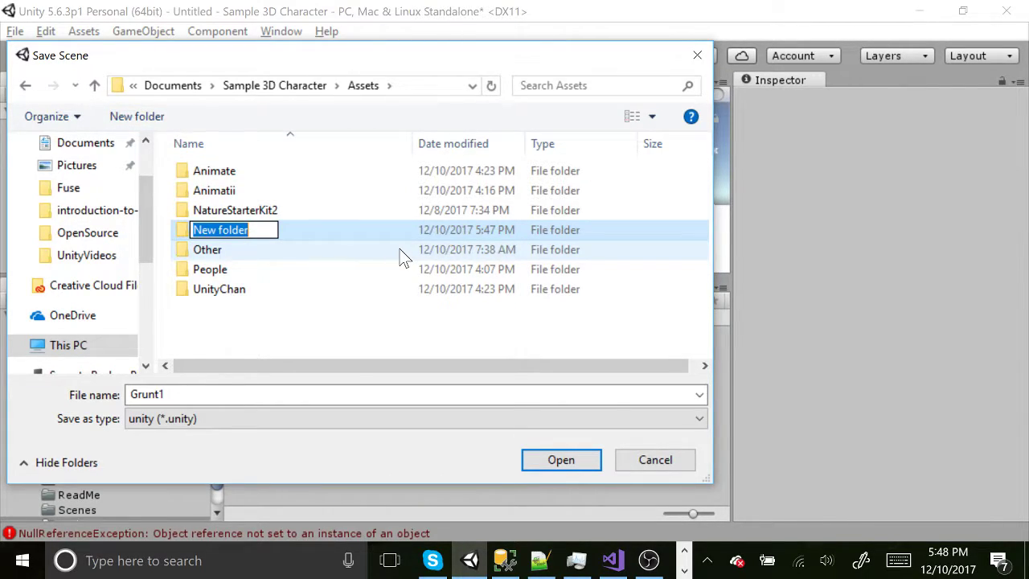
{"action": "type", "text": "Scene"}
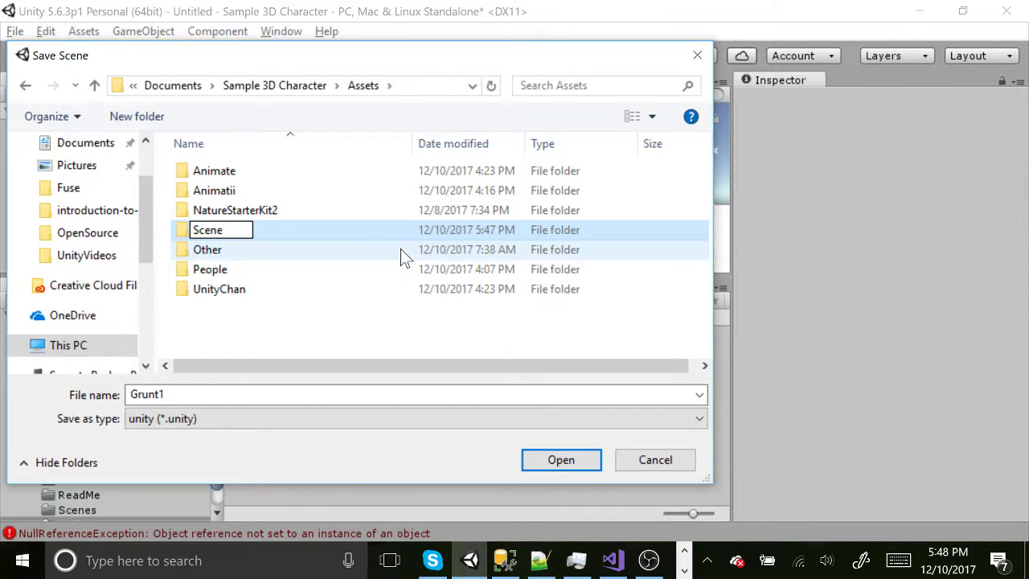
{"action": "key", "text": "Return"}
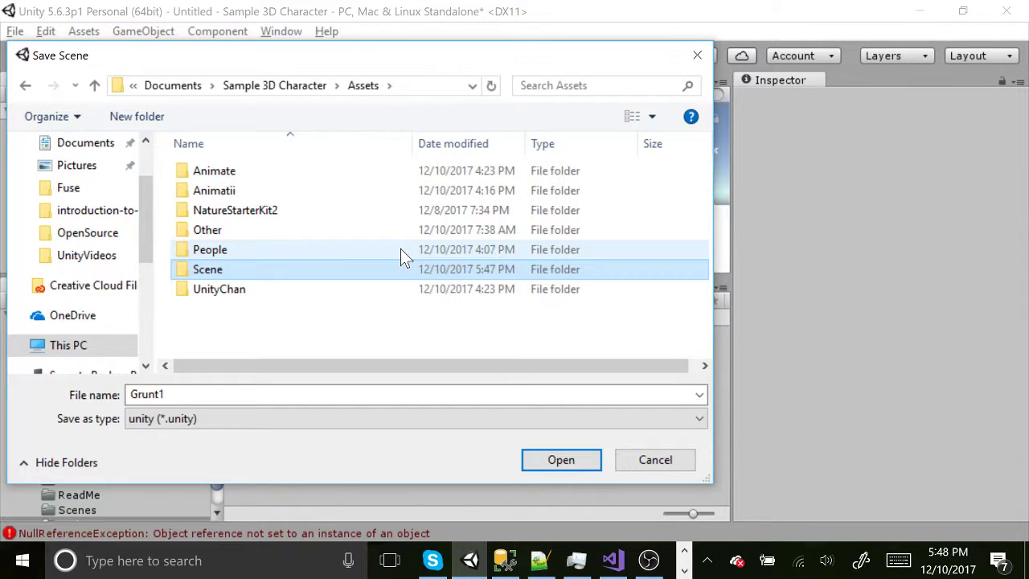
{"action": "double_click", "coordinate": [211, 270]}
{"action": "left_click", "coordinate": [561, 459]}
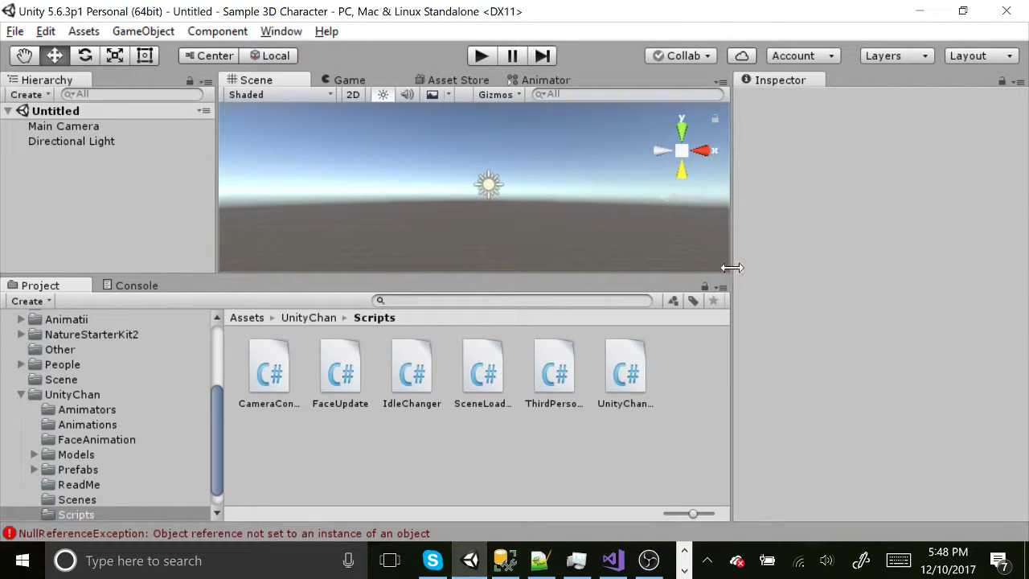
Narrow Unity's Inspector, and set the display scaling to 125% (Recommended) in Windows Settings
{"action": "left_click_drag", "start_coordinate": [730, 267], "coordinate": [903, 257]}
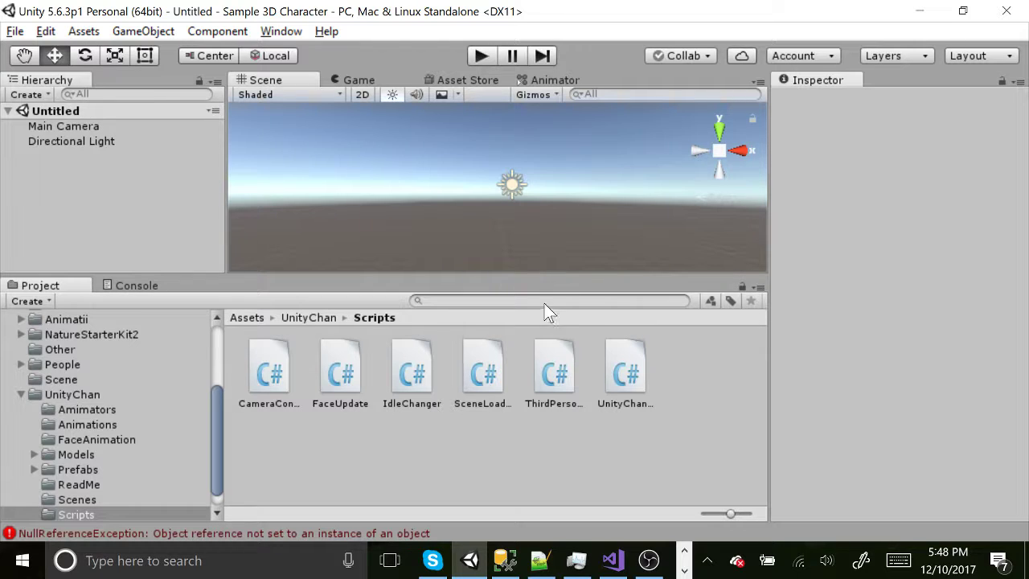
{"action": "left_click", "coordinate": [684, 571]}
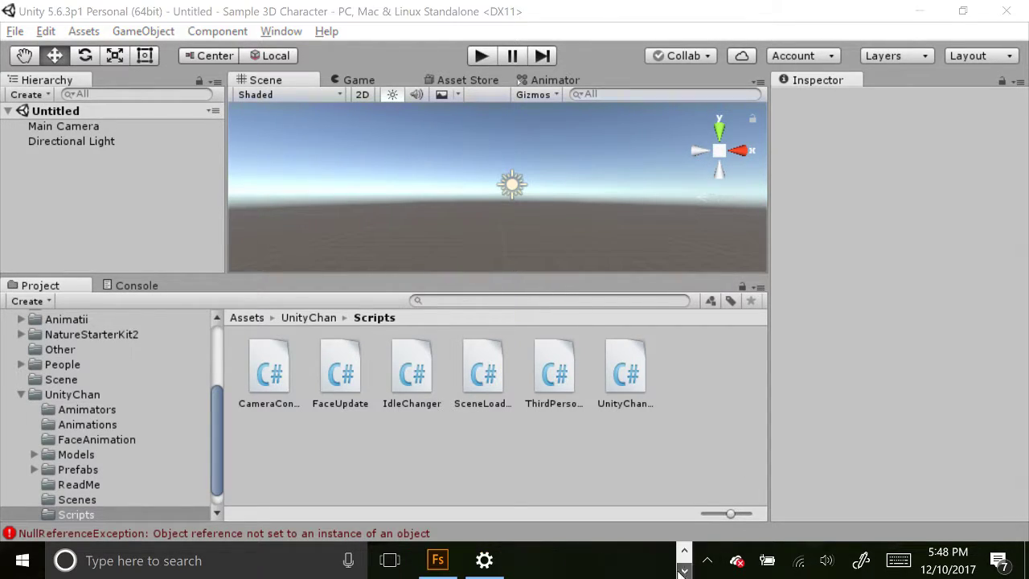
{"action": "mouse_move", "coordinate": [470, 567]}
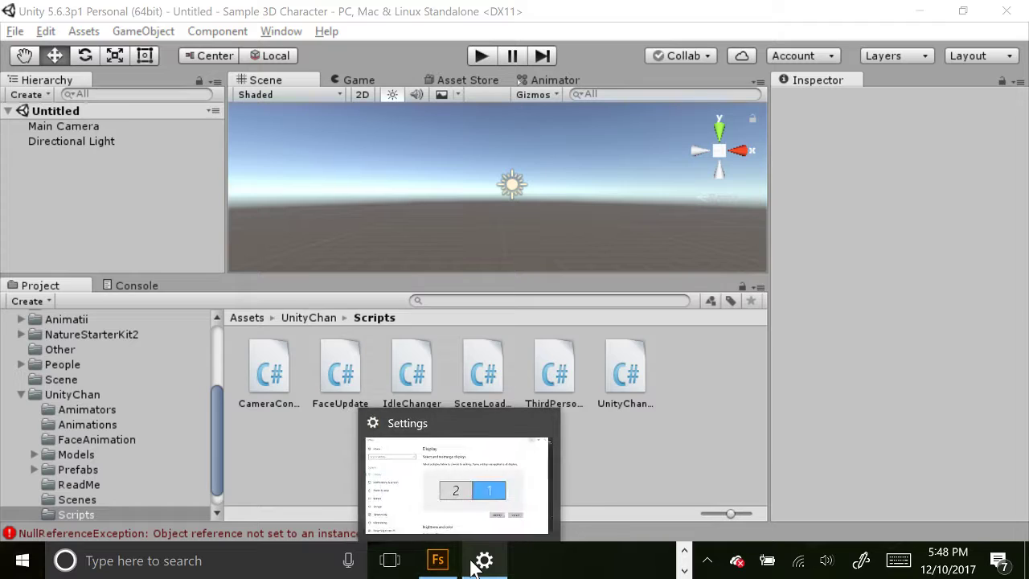
{"action": "left_click", "coordinate": [492, 504]}
{"action": "scroll", "coordinate": [426, 386], "scroll_direction": "down", "scroll_amount": 6}
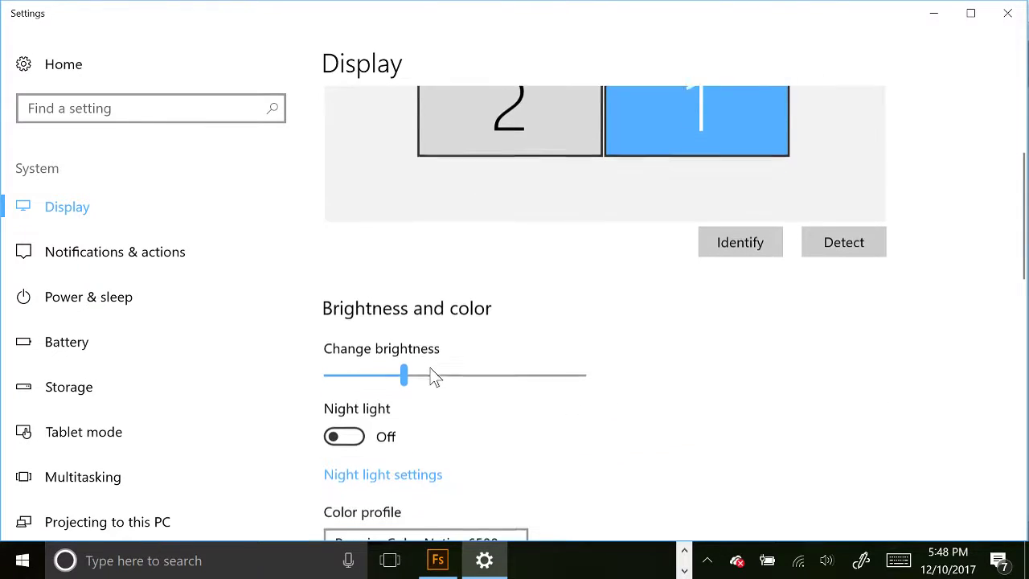
{"action": "left_click", "coordinate": [435, 311]}
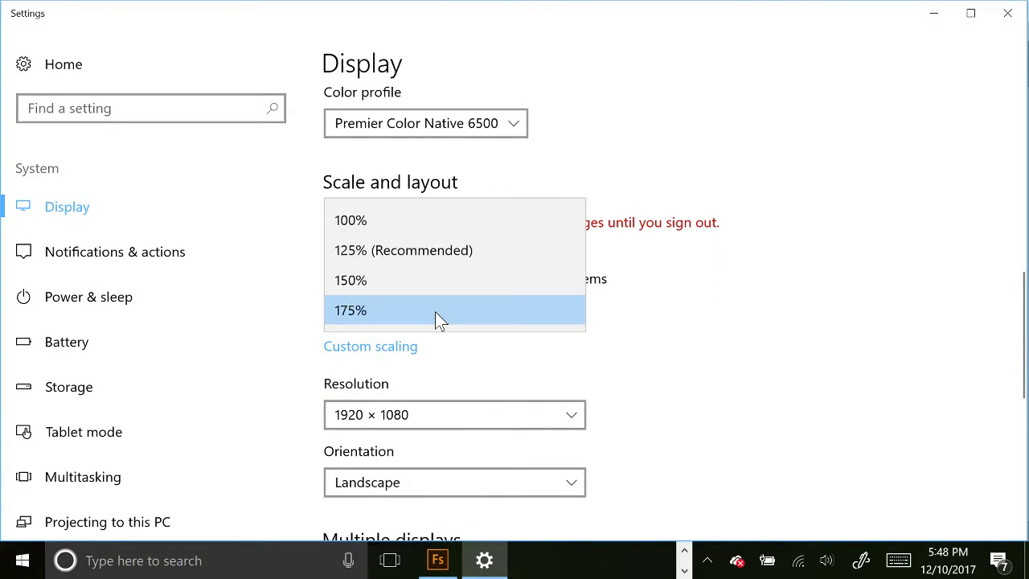
{"action": "left_click", "coordinate": [413, 252]}
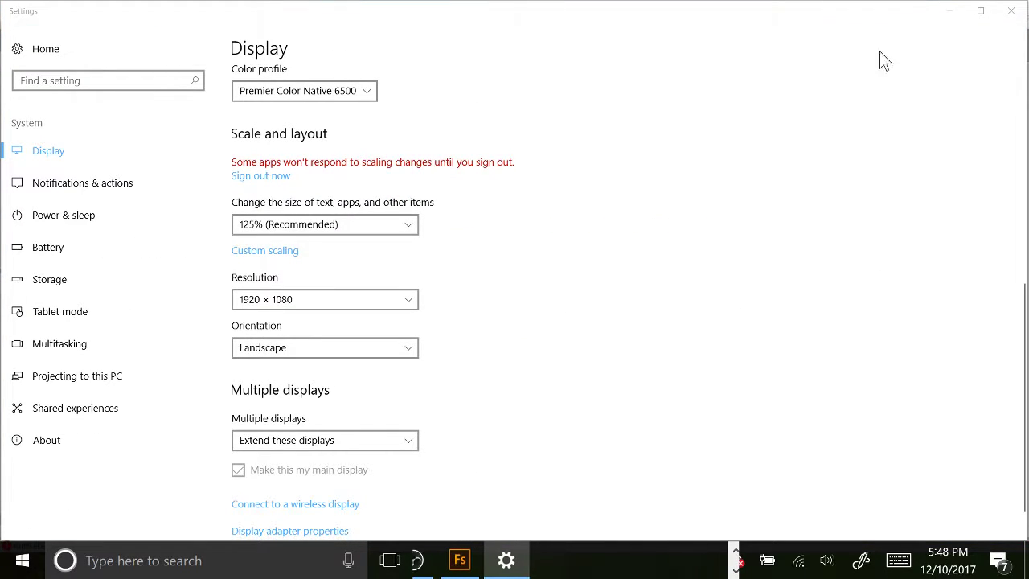
{"action": "left_click", "coordinate": [953, 20]}
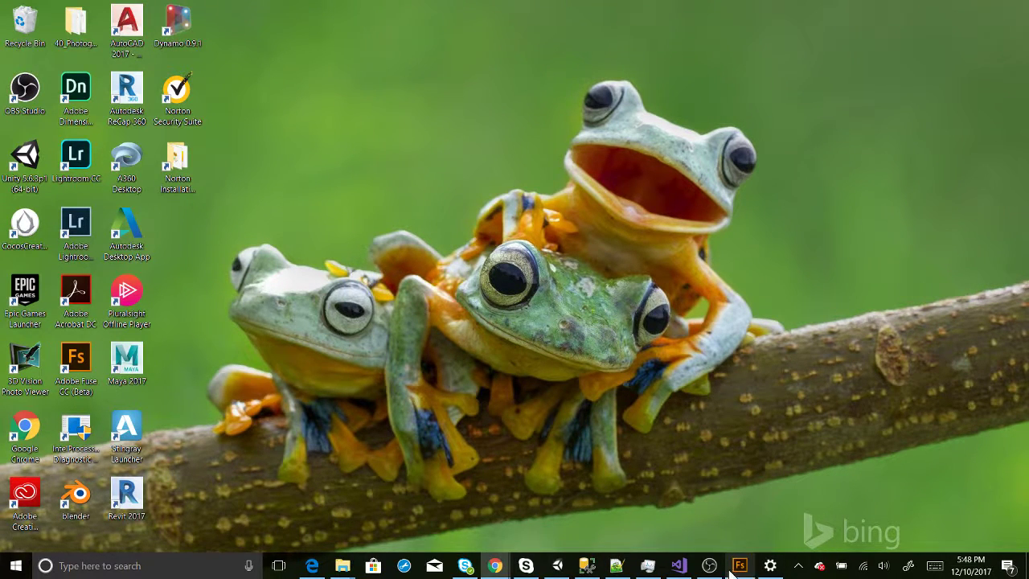
Return to Unity, make the Scene view taller and collapse the UnityChan folder in the project assets
{"action": "left_click", "coordinate": [557, 566]}
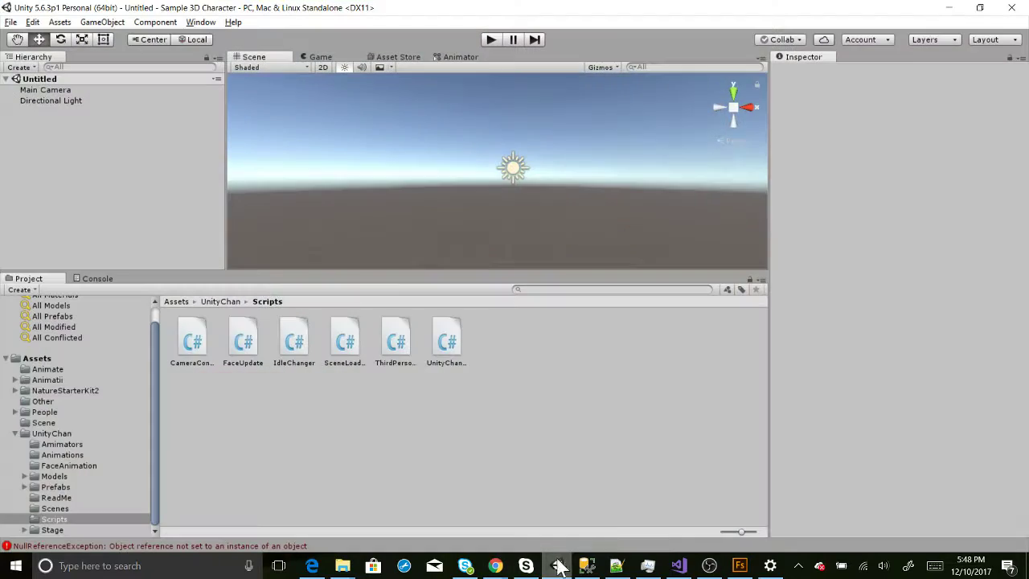
{"action": "left_click_drag", "start_coordinate": [539, 272], "coordinate": [546, 397]}
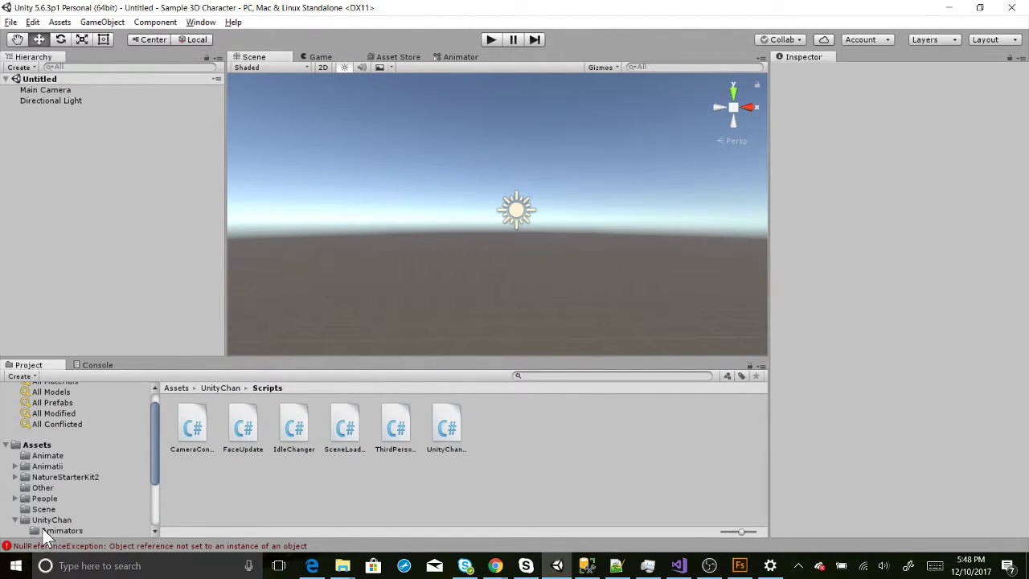
{"action": "left_click", "coordinate": [15, 520]}
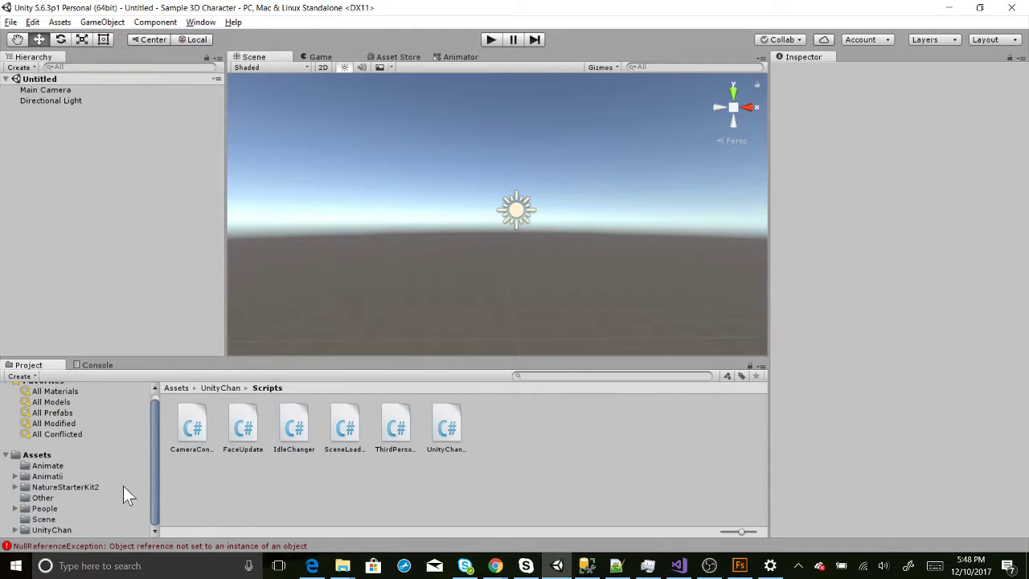
Show the project's Assets folder in File Explorer and open its People subfolder
{"action": "left_click", "coordinate": [29, 455]}
{"action": "right_click", "coordinate": [29, 455]}
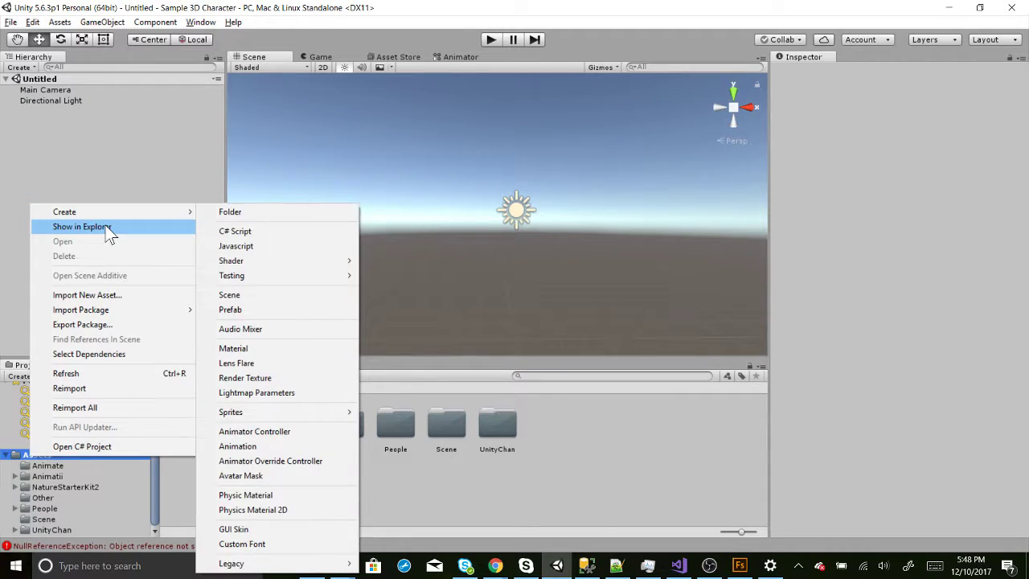
{"action": "left_click", "coordinate": [104, 227]}
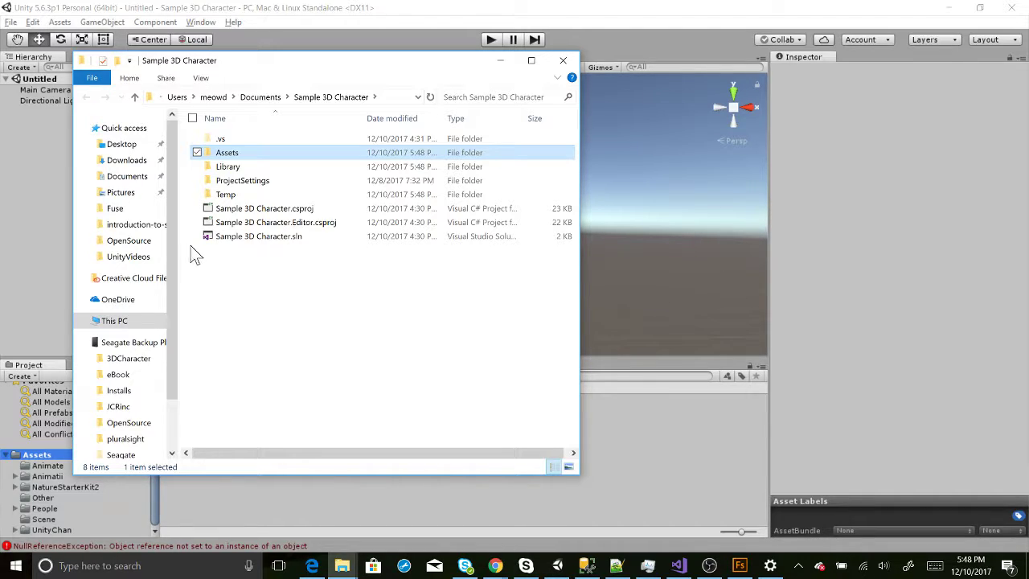
{"action": "double_click", "coordinate": [217, 153]}
{"action": "left_click", "coordinate": [31, 457]}
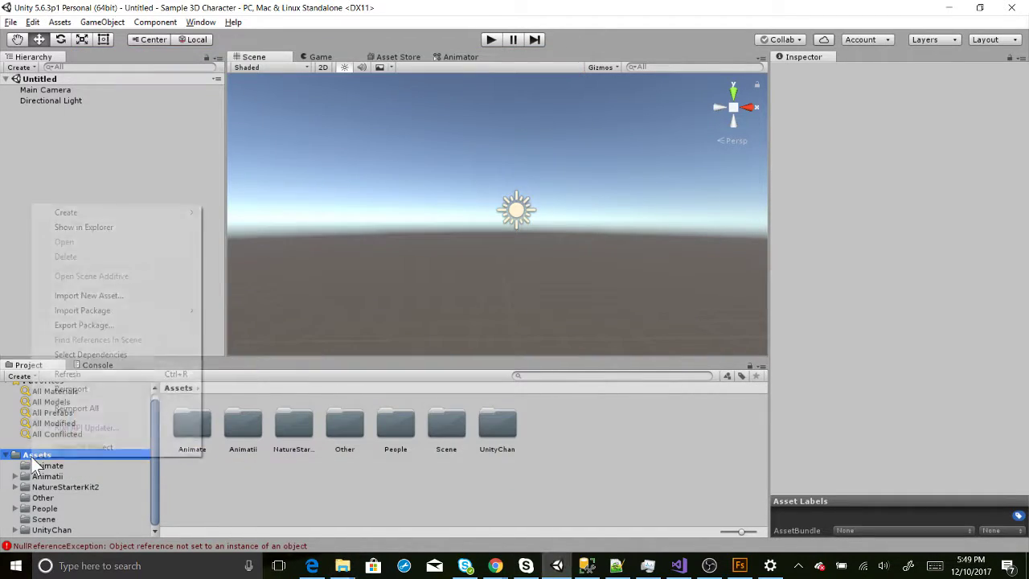
{"action": "left_click", "coordinate": [249, 494]}
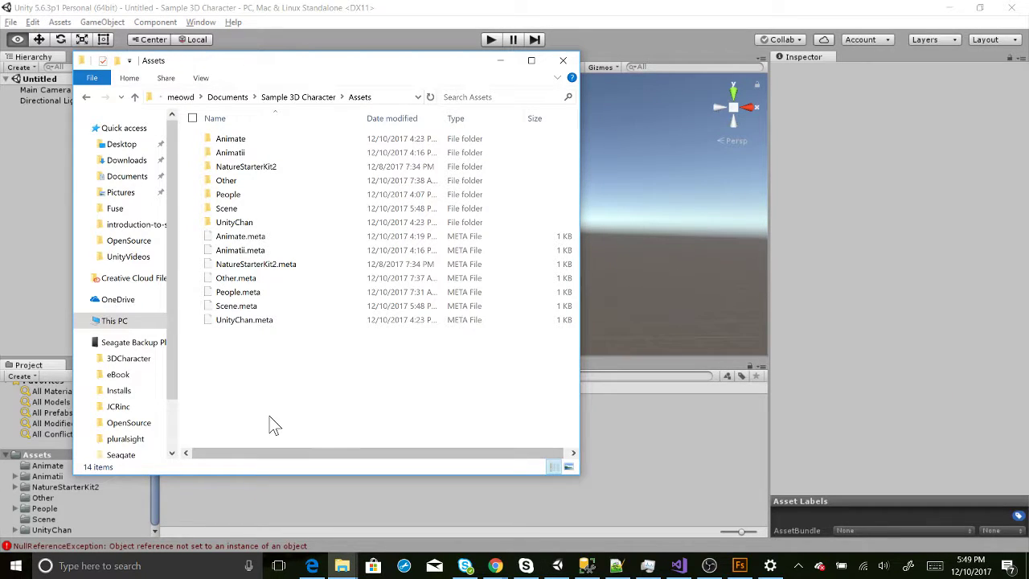
{"action": "double_click", "coordinate": [251, 196]}
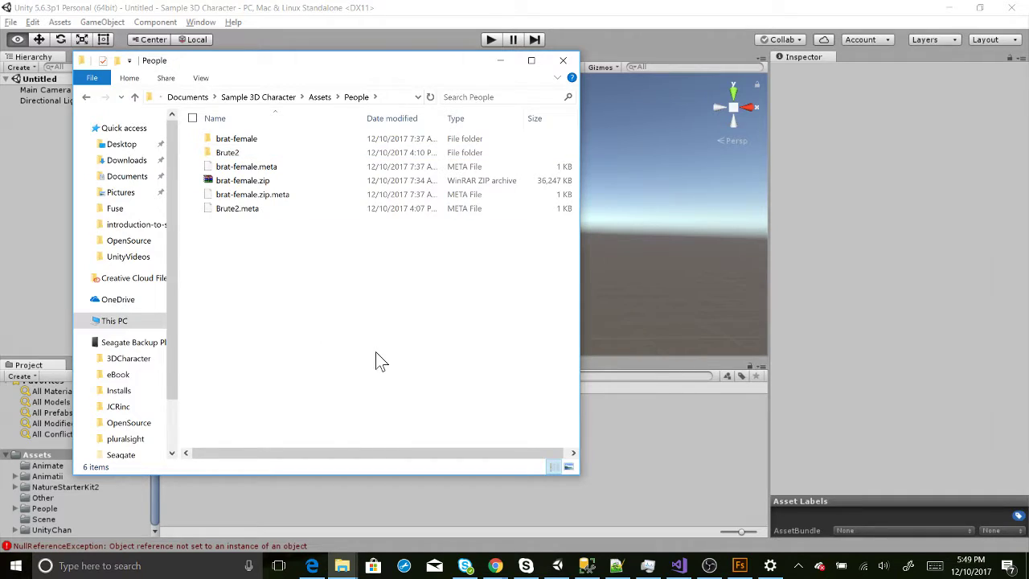
Copy the SassyPants folder from the Fuse folder on drive D: into the Unity project's People folder
{"action": "key", "text": "alt+Tab"}
{"action": "key", "text": "alt+Tab"}
{"action": "key", "text": "alt+Tab"}
{"action": "key", "text": "alt+Tab"}
{"action": "key", "text": "alt+Tab"}
{"action": "key", "text": "alt+Tab"}
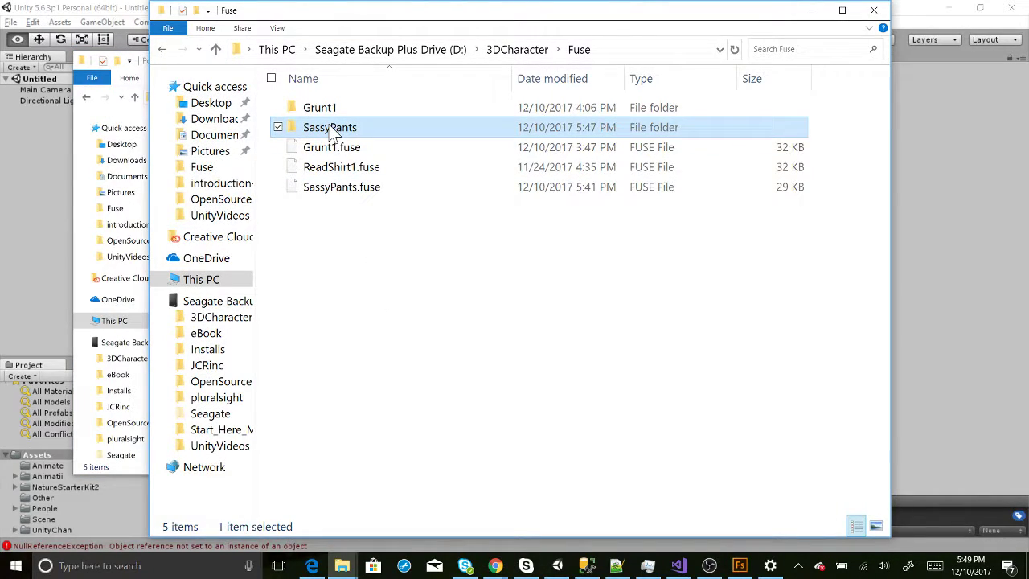
{"action": "right_click", "coordinate": [330, 128]}
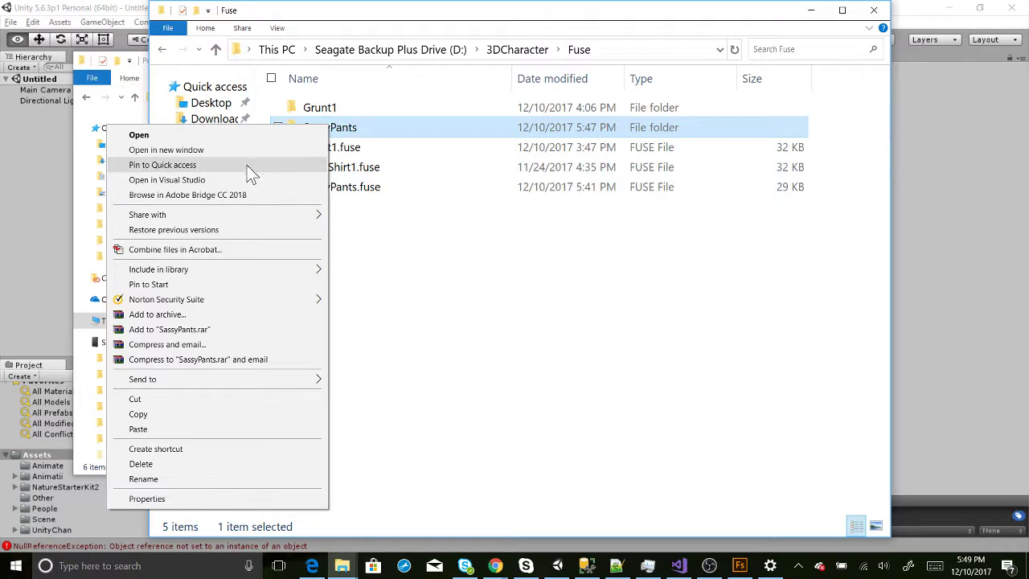
{"action": "left_click", "coordinate": [184, 414]}
{"action": "left_click", "coordinate": [287, 413]}
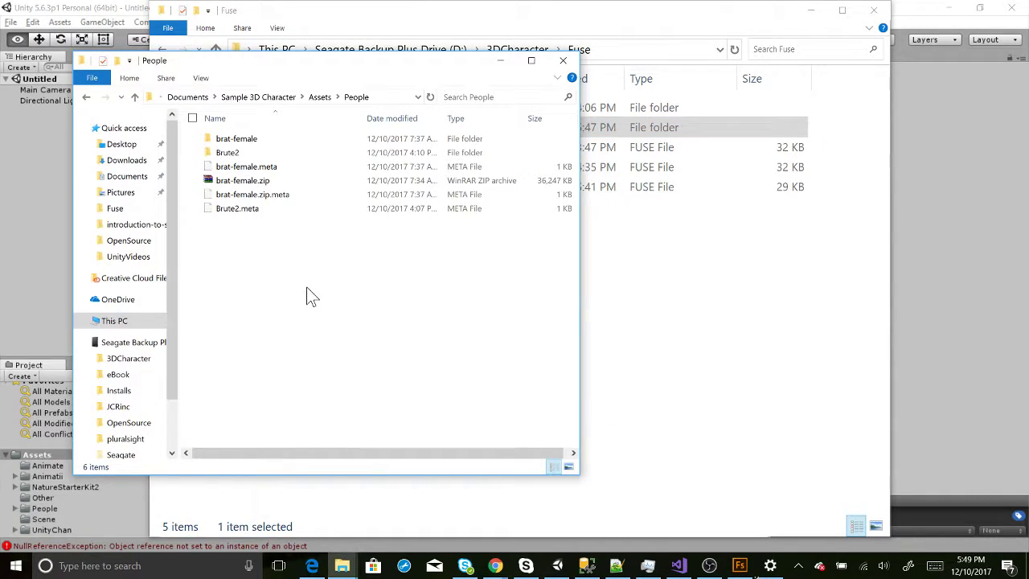
{"action": "key", "text": "ctrl+v"}
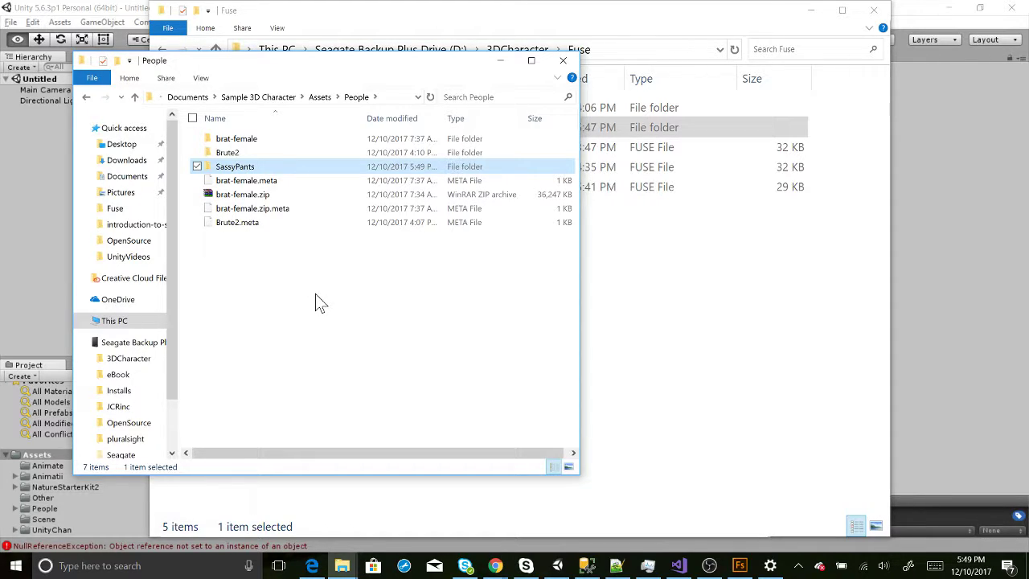
Return to Unity, fix the imported textures' normal map settings, and open the SassyPants folder under People in the project assets
{"action": "left_click", "coordinate": [34, 252]}
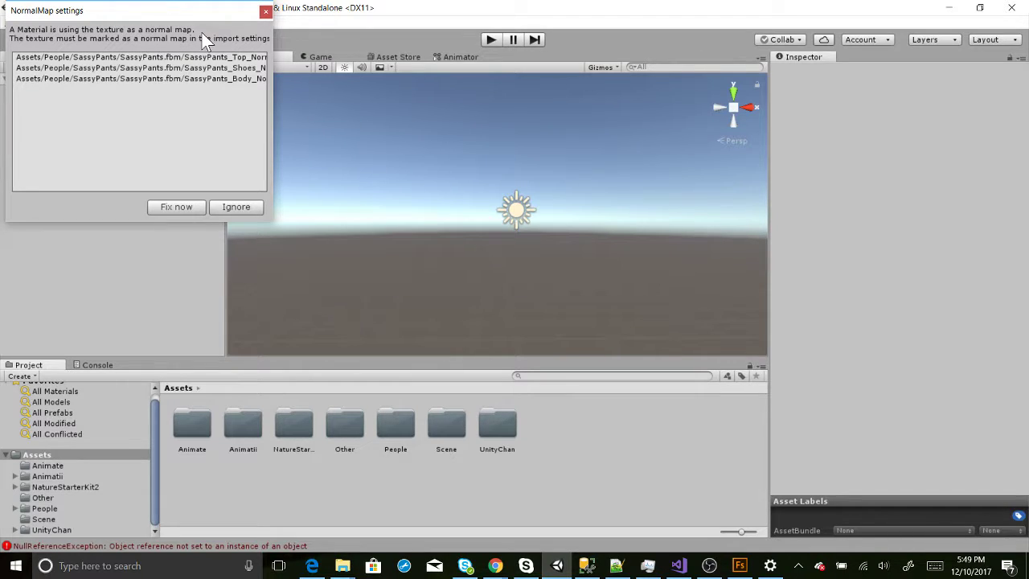
{"action": "left_click", "coordinate": [170, 206]}
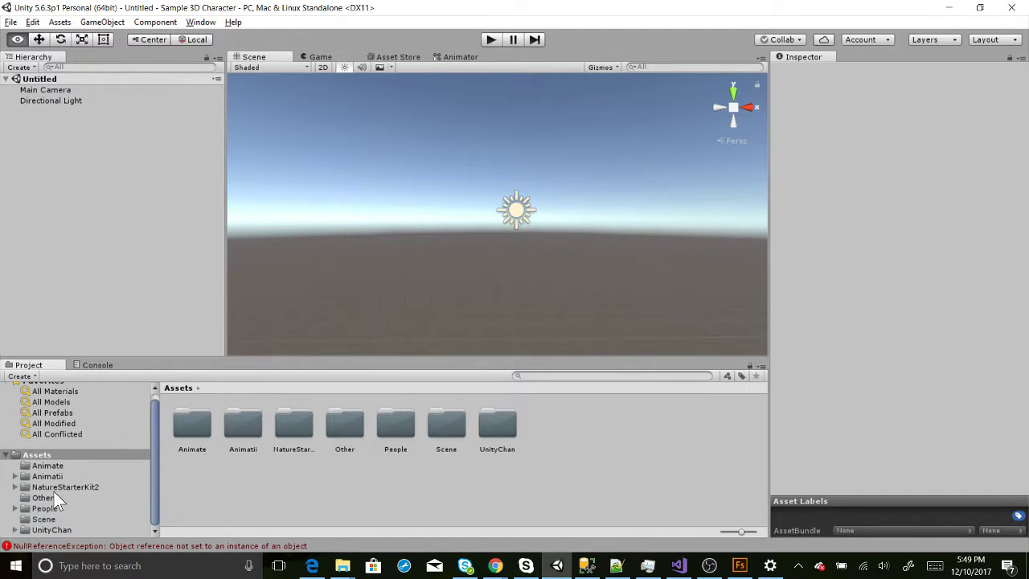
{"action": "left_click", "coordinate": [48, 466]}
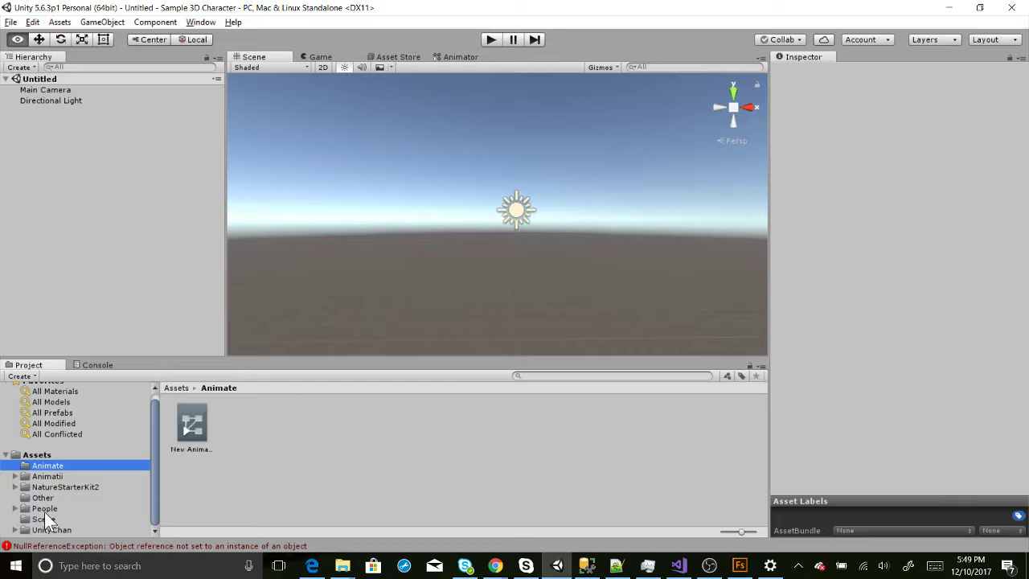
{"action": "left_click", "coordinate": [44, 509]}
{"action": "left_click", "coordinate": [15, 509]}
{"action": "left_click", "coordinate": [55, 509]}
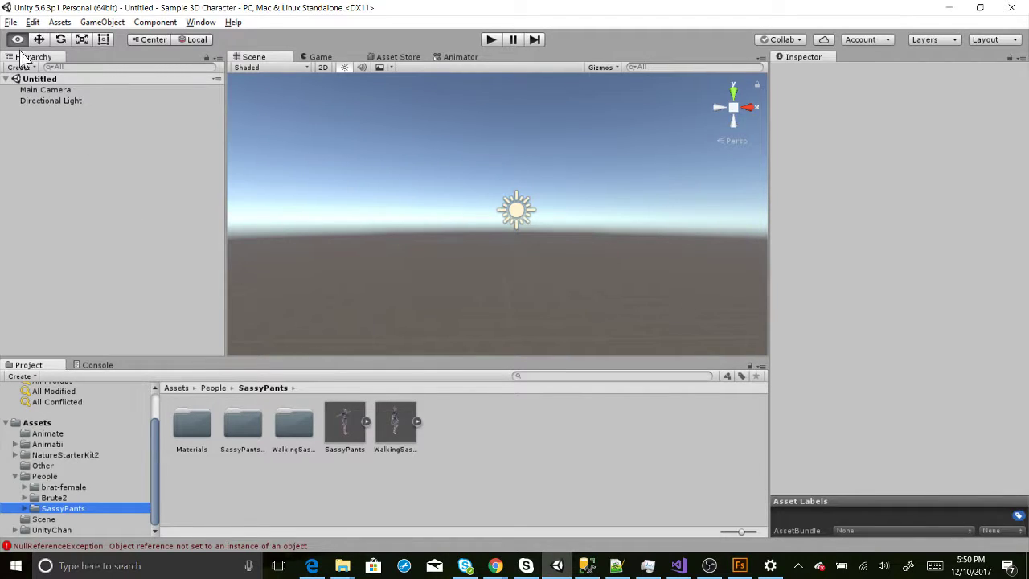
{"action": "left_click", "coordinate": [60, 23]}
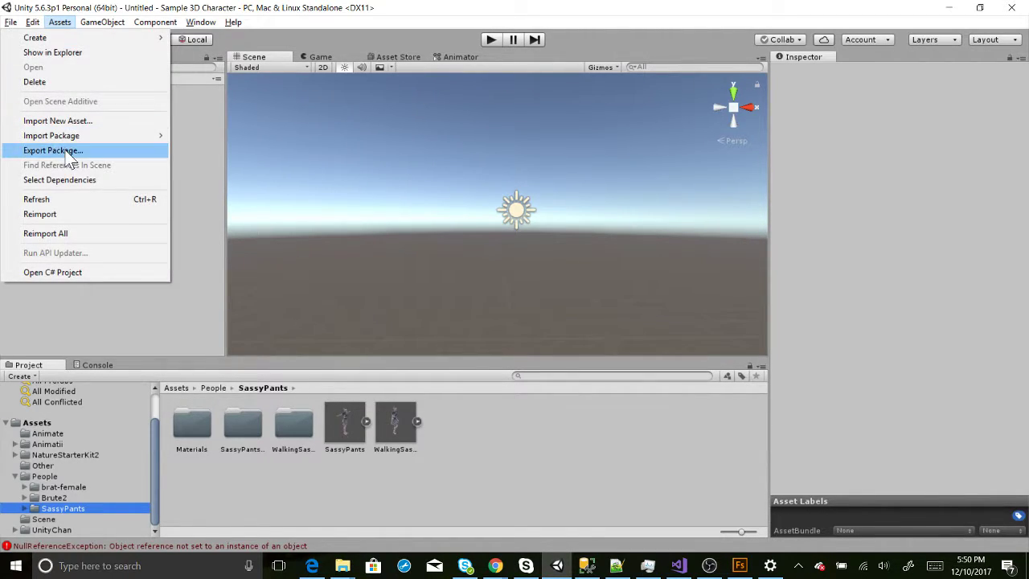
{"action": "mouse_move", "coordinate": [24, 25]}
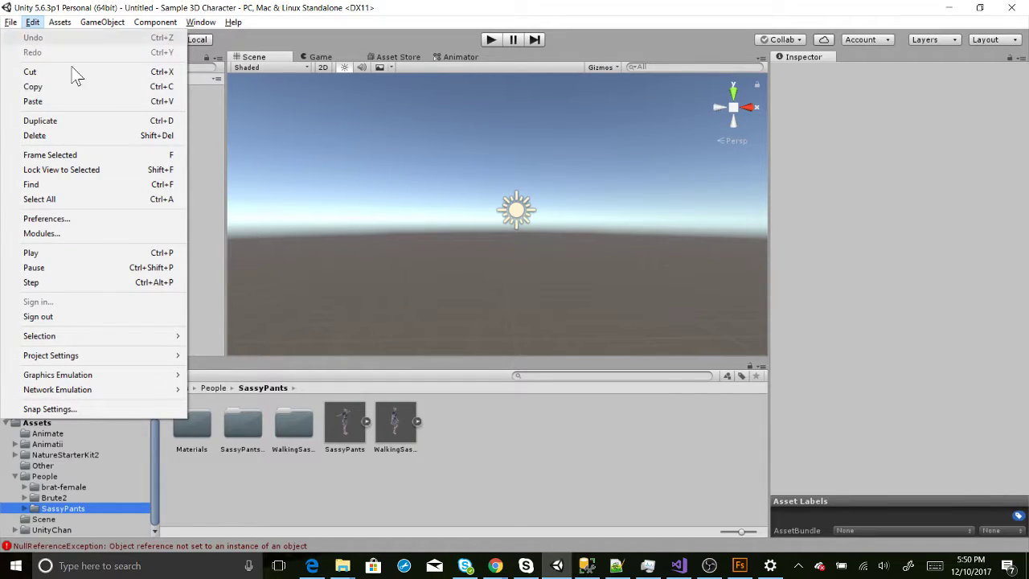
{"action": "mouse_move", "coordinate": [126, 24]}
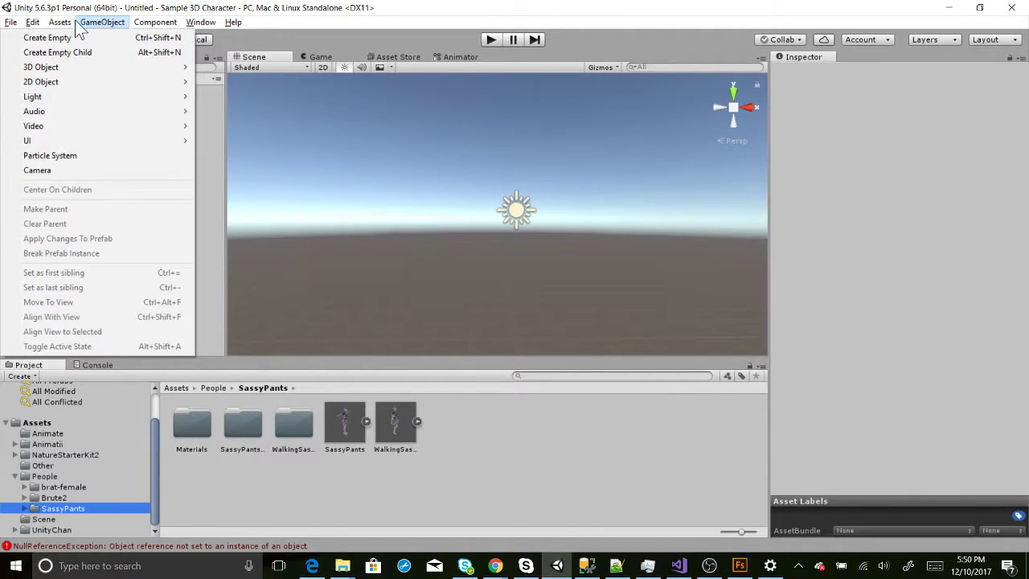
{"action": "mouse_move", "coordinate": [62, 28]}
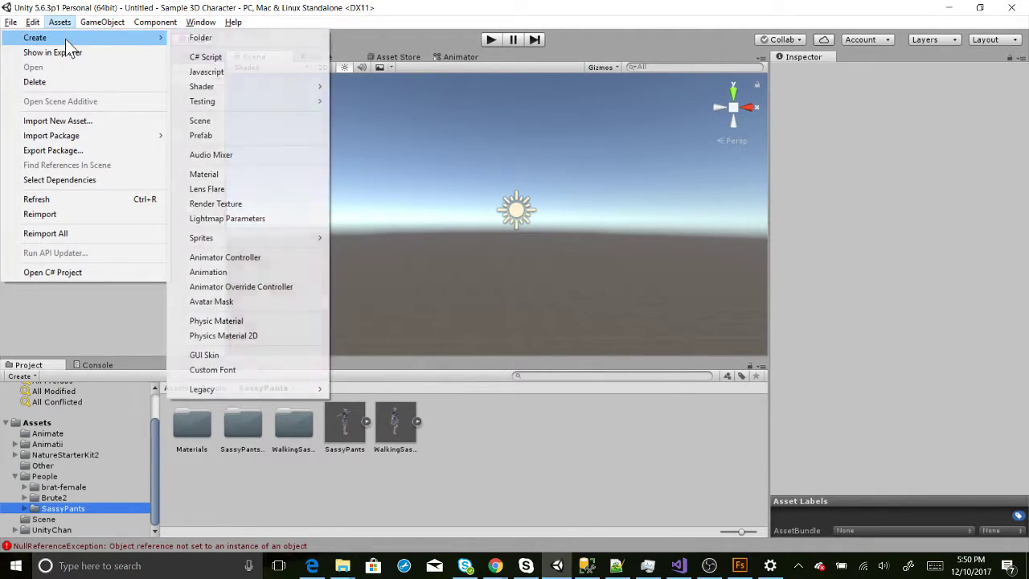
{"action": "left_click", "coordinate": [110, 313]}
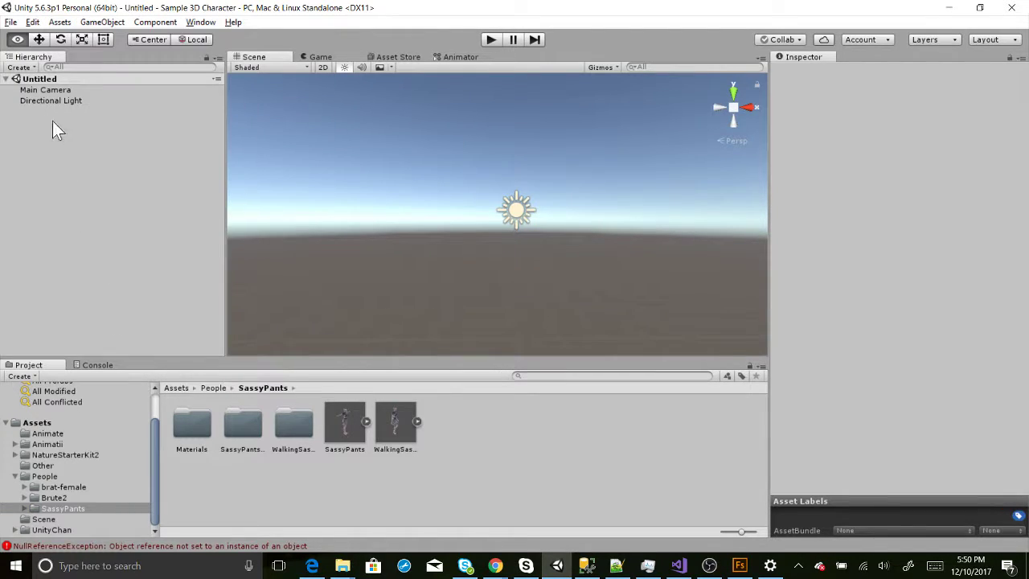
Add a 3D Plane to the untitled scene and reset its transform to the origin
{"action": "left_click", "coordinate": [34, 66]}
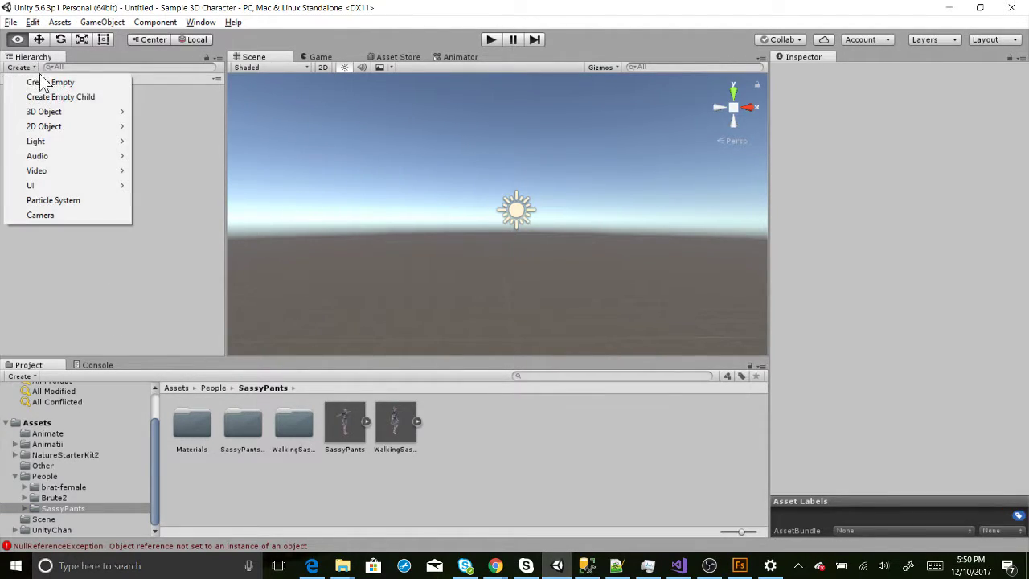
{"action": "mouse_move", "coordinate": [56, 141]}
{"action": "mouse_move", "coordinate": [70, 116]}
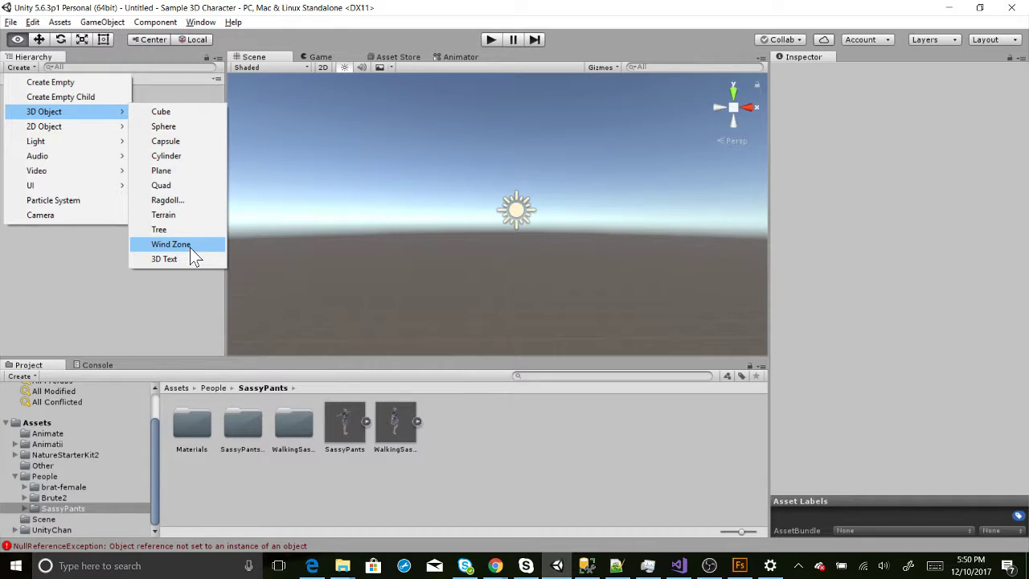
{"action": "left_click", "coordinate": [185, 171]}
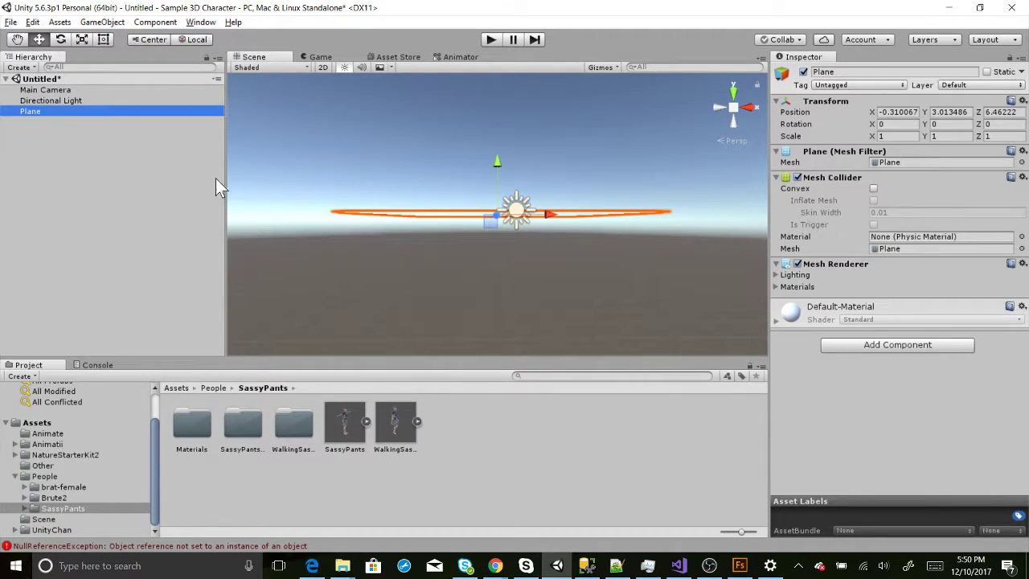
{"action": "left_click", "coordinate": [1022, 100]}
{"action": "left_click", "coordinate": [937, 118]}
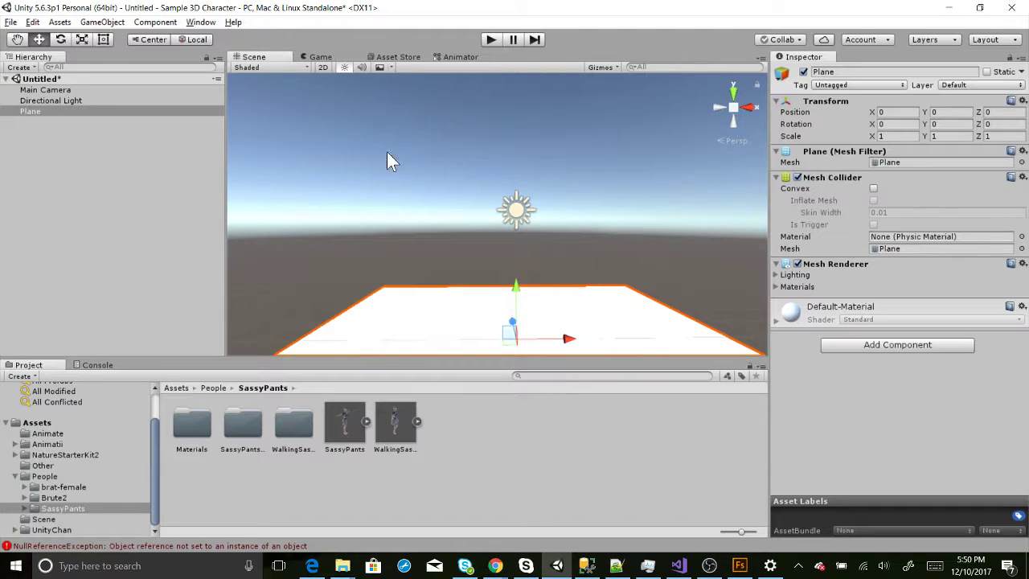
Place the SassyPants model from the project assets in the scene hierarchy and reset its transform
{"action": "left_click", "coordinate": [32, 112]}
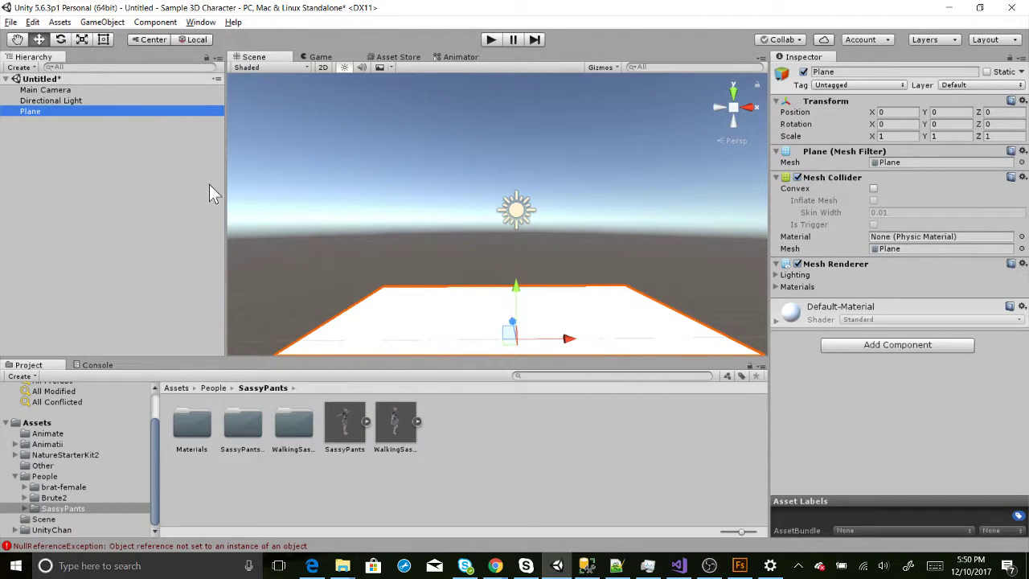
{"action": "middle_click_drag", "start_coordinate": [362, 229], "coordinate": [357, 198]}
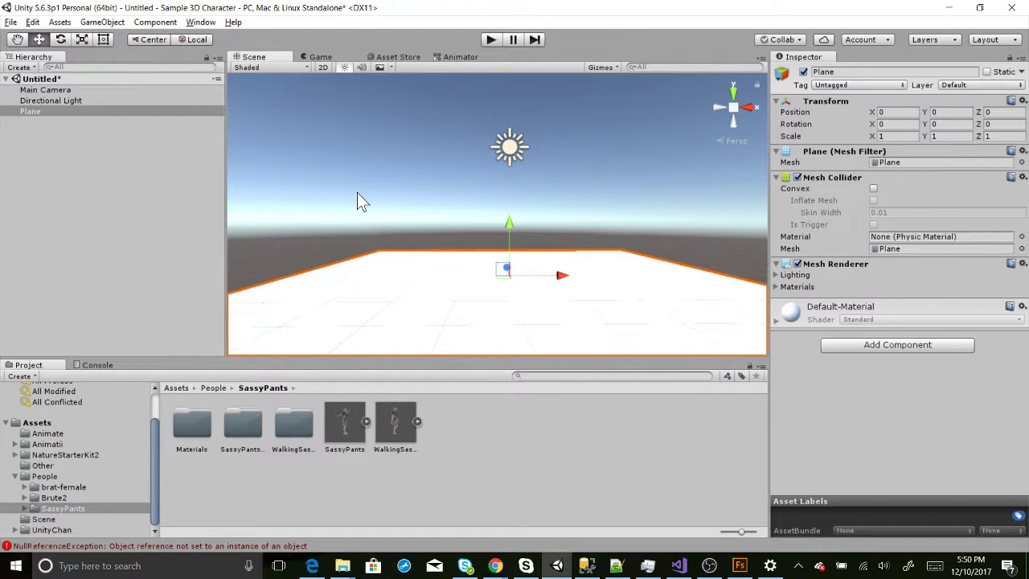
{"action": "left_click", "coordinate": [357, 193]}
{"action": "left_click_drag", "start_coordinate": [363, 209], "coordinate": [405, 232], "text": "alt"}
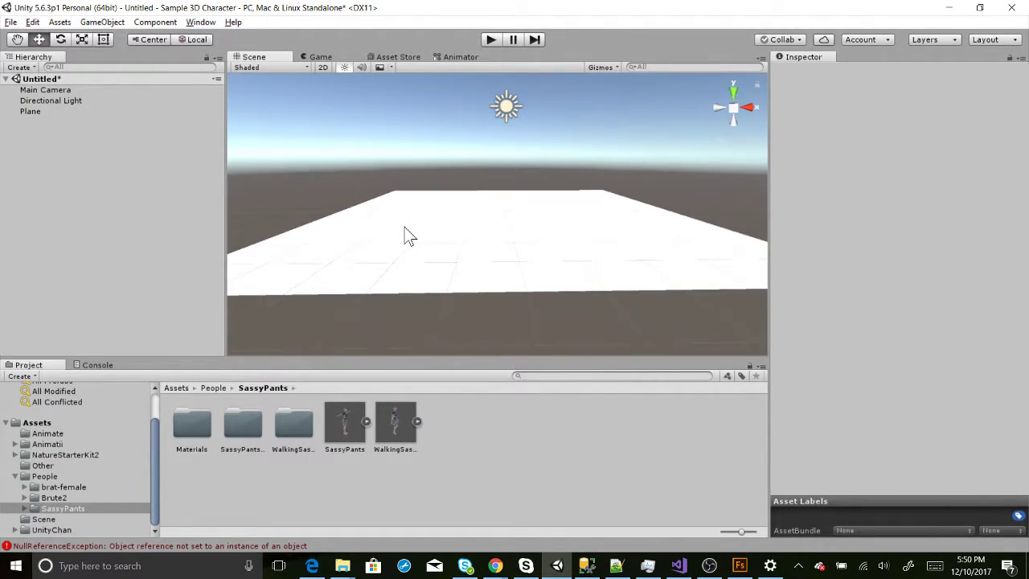
{"action": "left_click", "coordinate": [448, 255]}
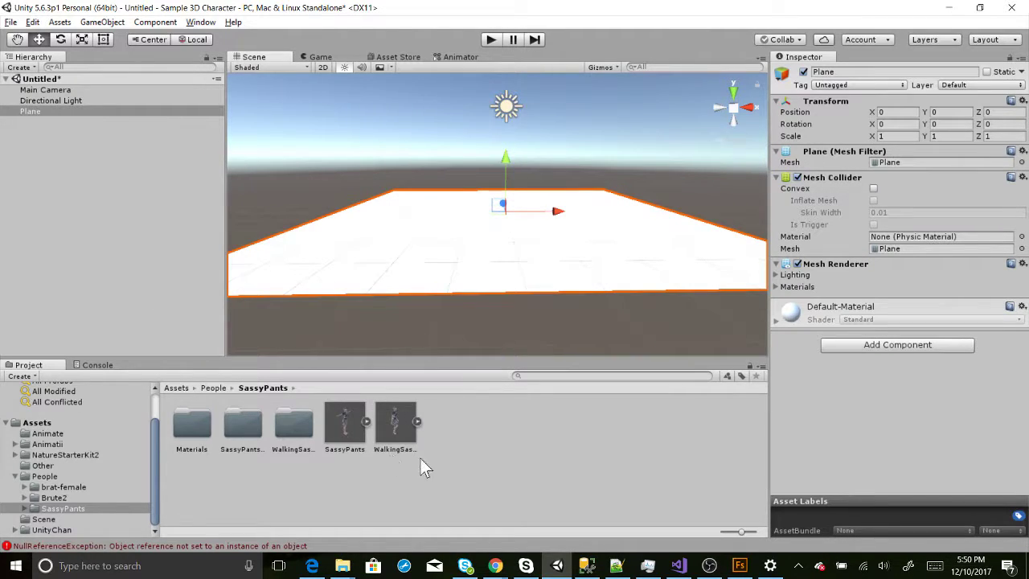
{"action": "left_click", "coordinate": [338, 438]}
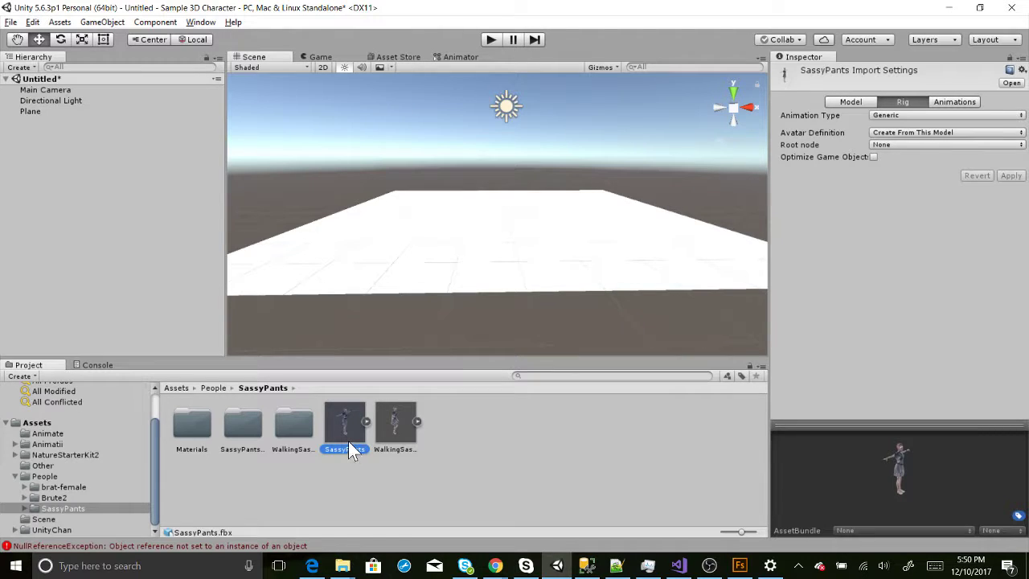
{"action": "left_click_drag", "start_coordinate": [336, 422], "coordinate": [54, 115]}
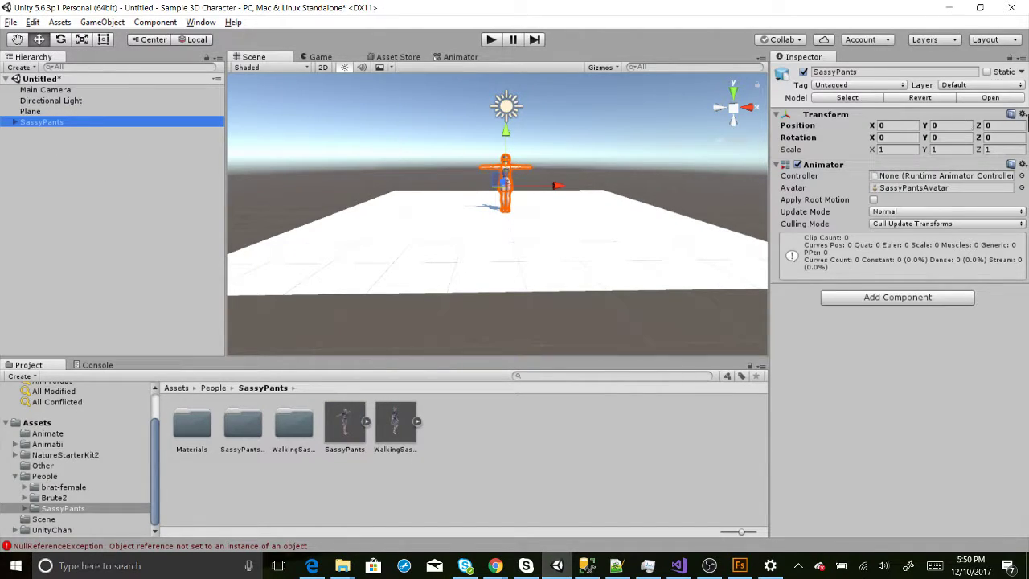
{"action": "left_click", "coordinate": [1023, 114]}
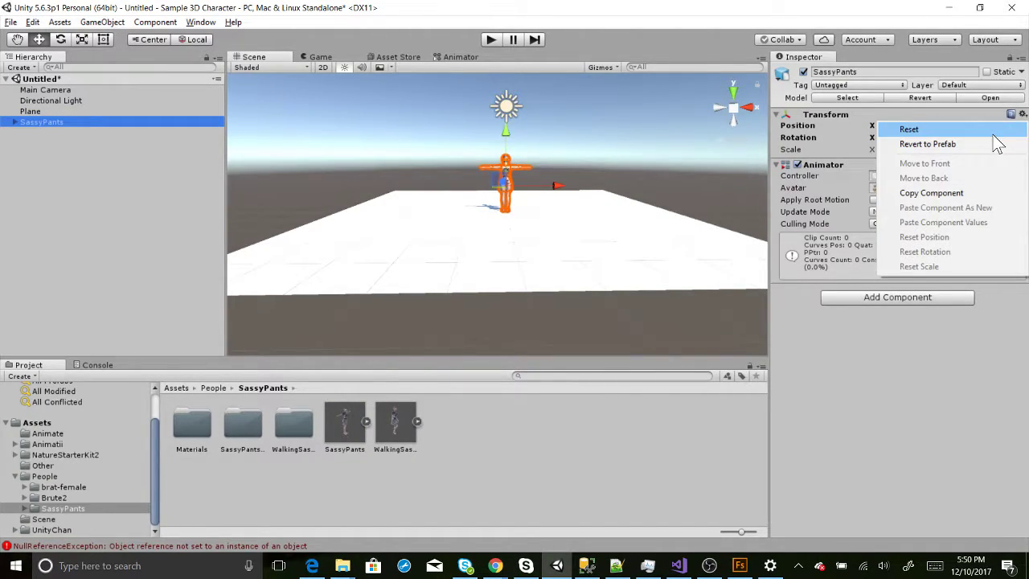
{"action": "left_click", "coordinate": [909, 129]}
Examine the SassyPants character on the plane from several sides, ending with a close front view
{"action": "scroll", "coordinate": [527, 207], "scroll_direction": "down", "scroll_amount": 1}
{"action": "scroll", "coordinate": [525, 207], "scroll_direction": "up", "scroll_amount": 3}
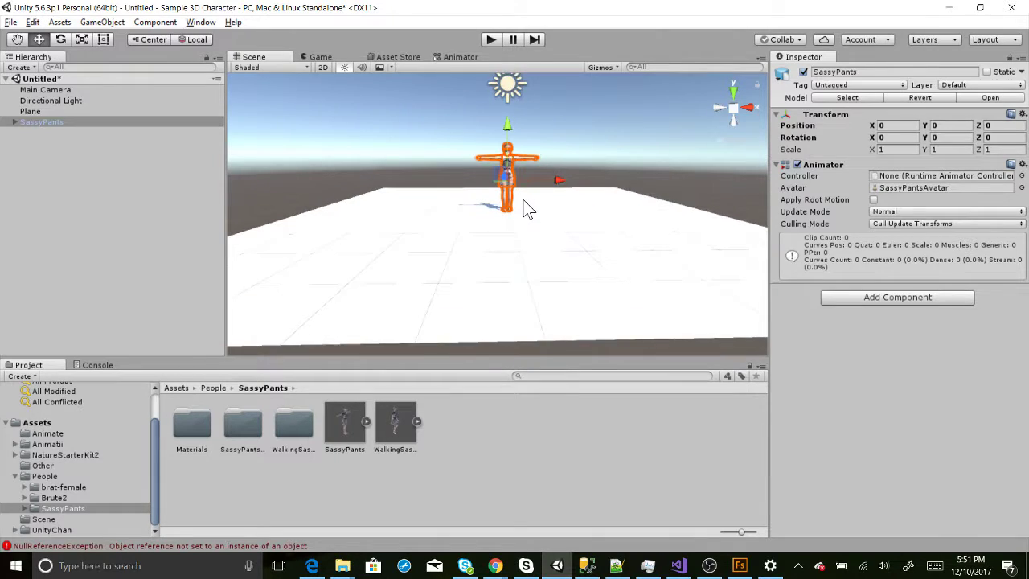
{"action": "left_click", "coordinate": [400, 138]}
{"action": "middle_click_drag", "start_coordinate": [400, 138], "coordinate": [402, 178]}
{"action": "left_click_drag", "start_coordinate": [402, 180], "coordinate": [451, 197], "text": "alt"}
{"action": "left_click_drag", "start_coordinate": [361, 196], "coordinate": [223, 200], "text": "alt"}
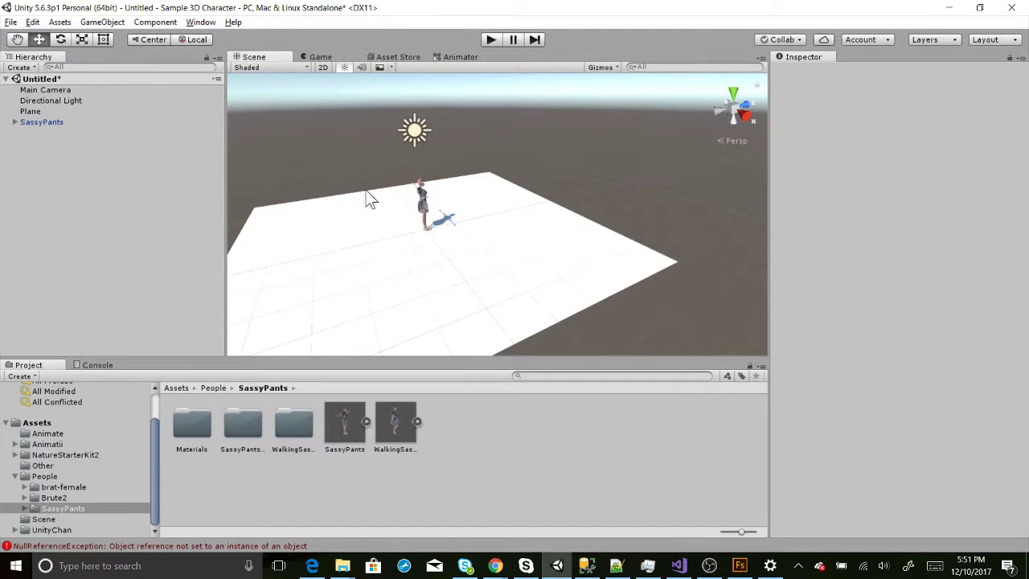
{"action": "left_click_drag", "start_coordinate": [372, 189], "coordinate": [236, 190], "text": "alt"}
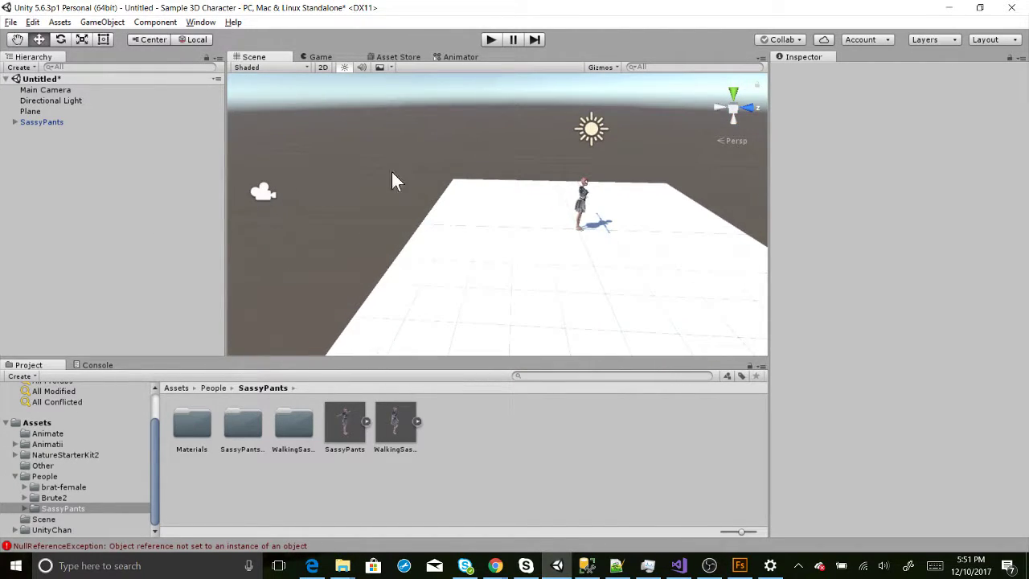
{"action": "left_click_drag", "start_coordinate": [467, 169], "coordinate": [76, 236], "text": "alt"}
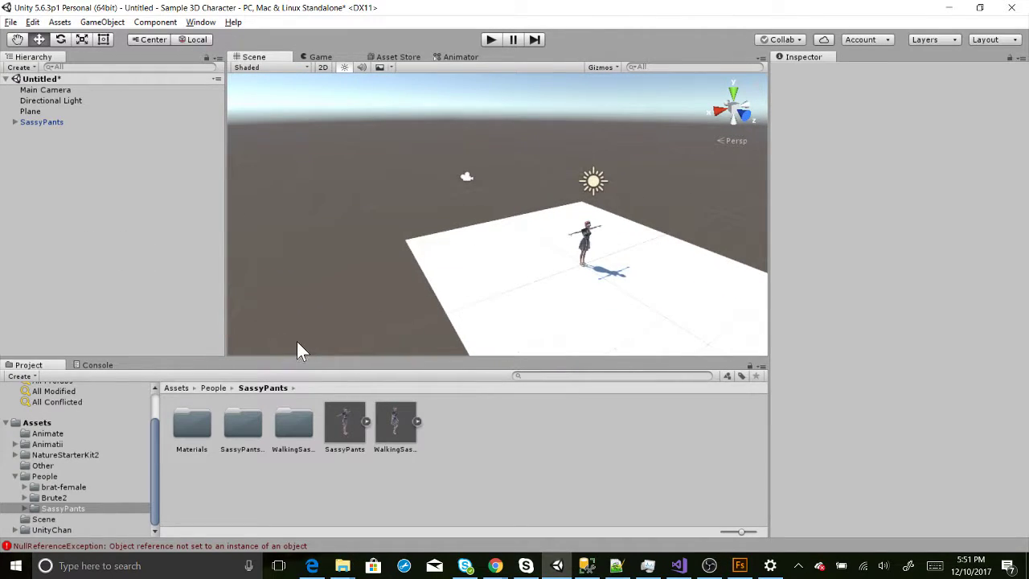
{"action": "scroll", "coordinate": [439, 220], "scroll_direction": "up", "scroll_amount": 6}
{"action": "middle_click_drag", "start_coordinate": [460, 214], "coordinate": [322, 217]}
{"action": "left_click_drag", "start_coordinate": [292, 265], "coordinate": [182, 246], "text": "alt"}
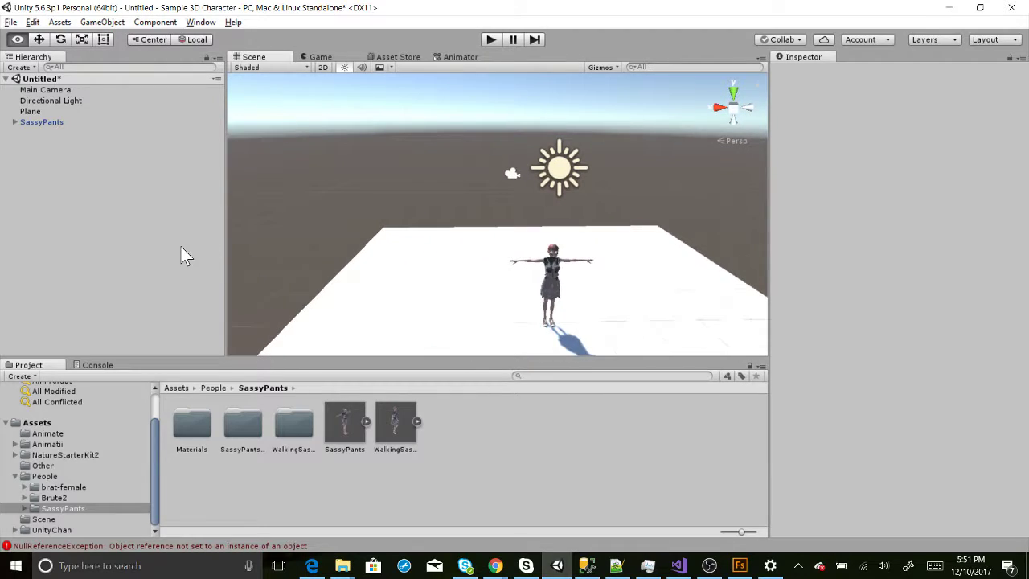
{"action": "middle_click_drag", "start_coordinate": [371, 275], "coordinate": [313, 252]}
{"action": "scroll", "coordinate": [283, 276], "scroll_direction": "up", "scroll_amount": 4}
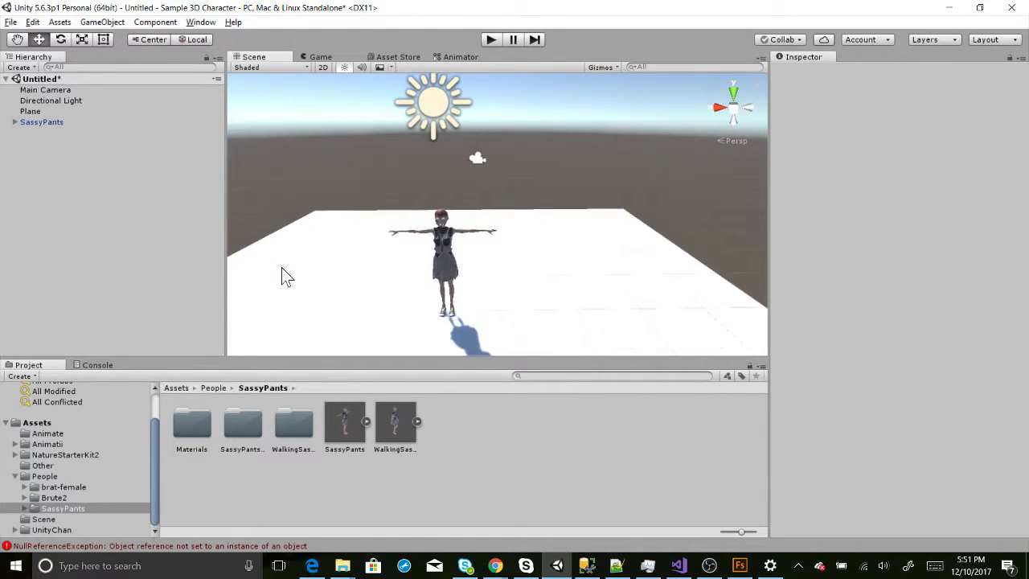
{"action": "middle_click_drag", "start_coordinate": [286, 266], "coordinate": [315, 260]}
{"action": "scroll", "coordinate": [330, 263], "scroll_direction": "up", "scroll_amount": 4}
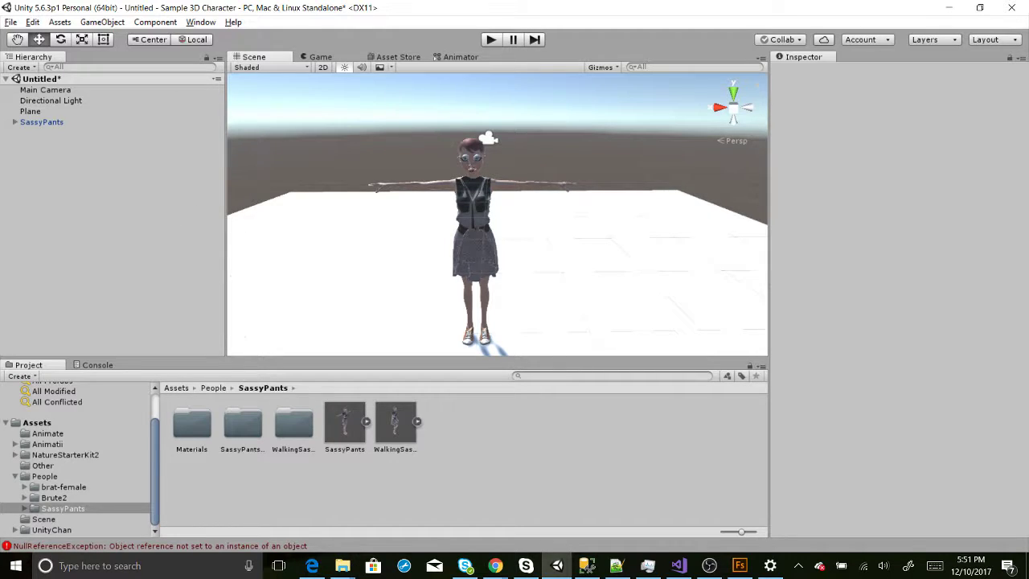
Select the SassyPants object in the scene hierarchy and expand it to view its child parts
{"action": "key", "text": "alt+Tab"}
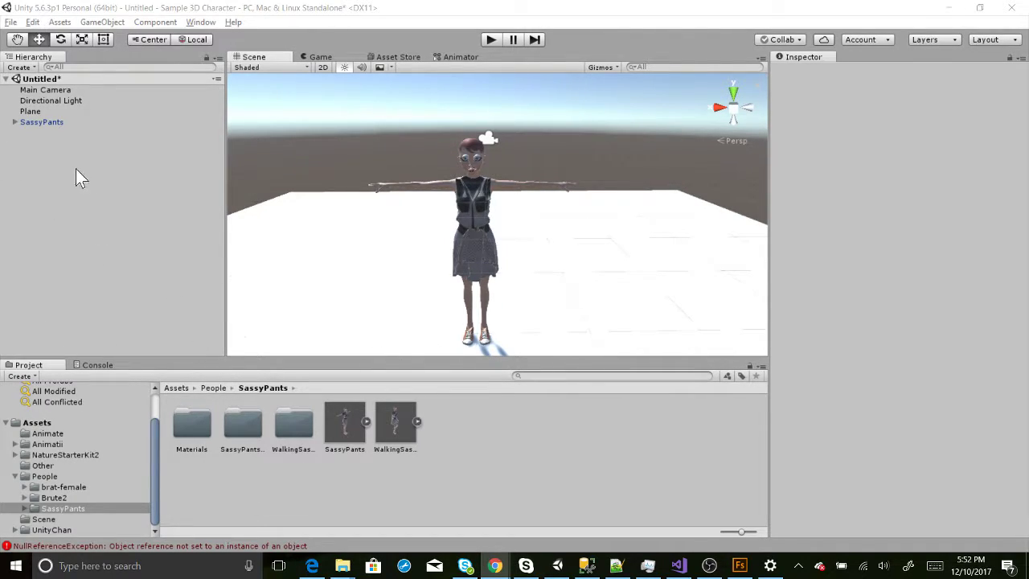
{"action": "left_click", "coordinate": [42, 122]}
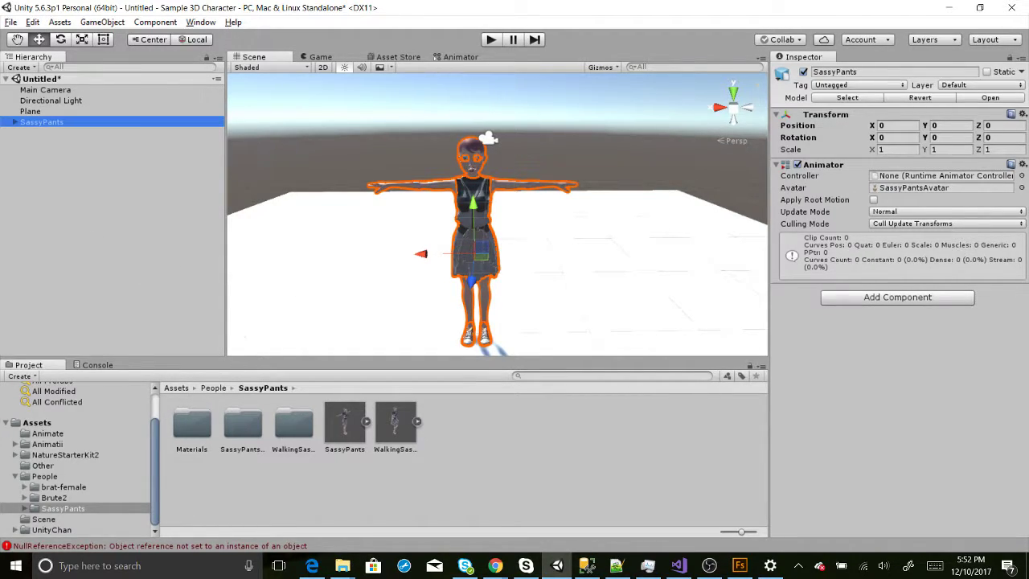
{"action": "left_click", "coordinate": [15, 123]}
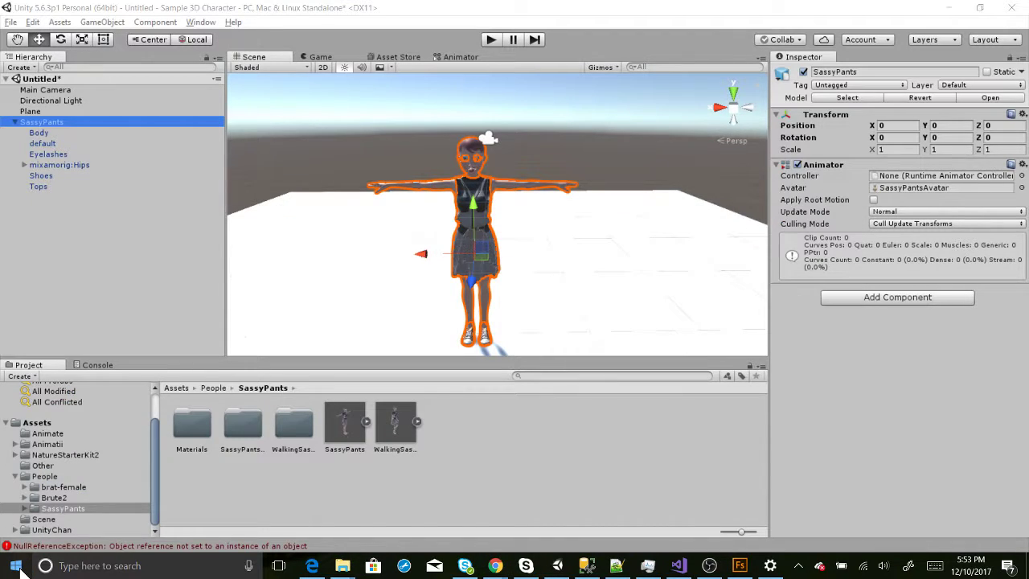
Switch to Notepad and write the note "Be BACK" in a new document
{"action": "left_click", "coordinate": [16, 566]}
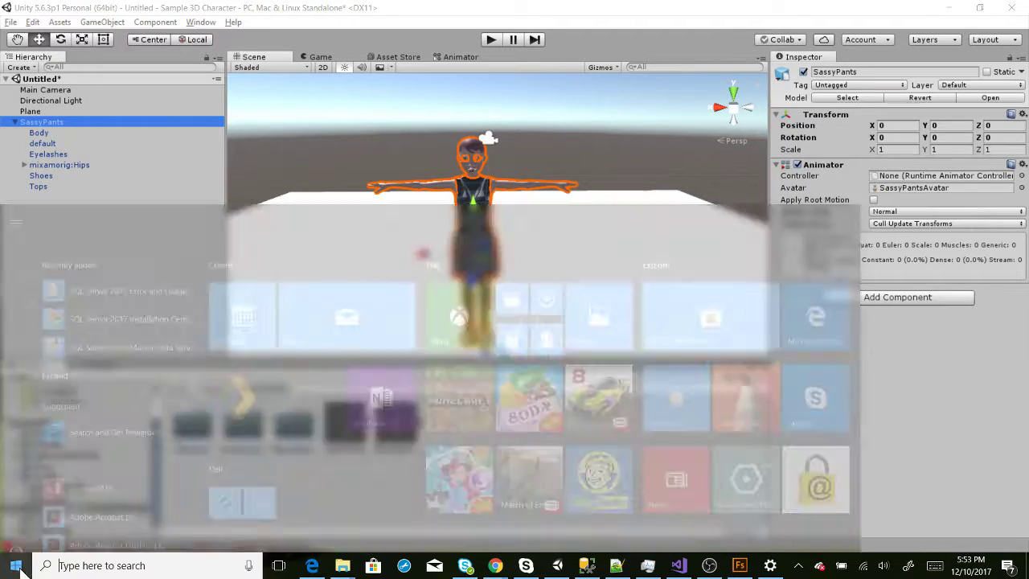
{"action": "type", "text": "notw"}
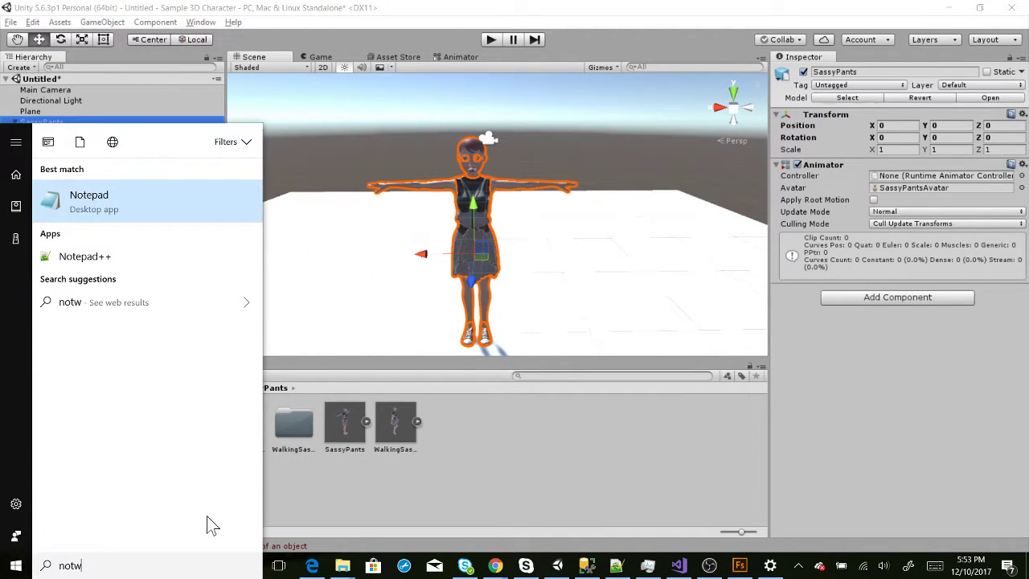
{"action": "left_click", "coordinate": [96, 197]}
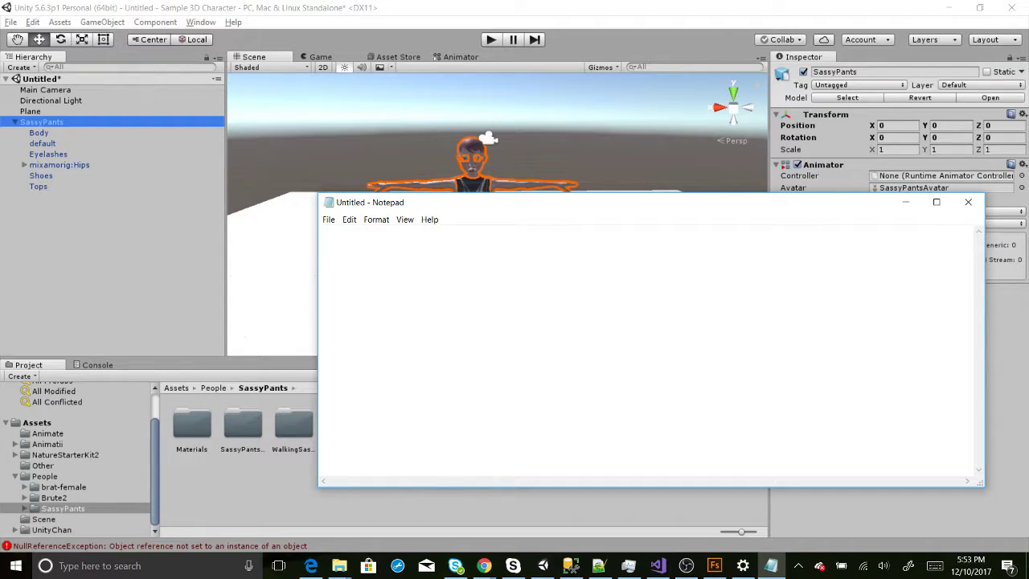
{"action": "key", "text": "ctrl+a"}
{"action": "type", "text": "Be BACK"}
{"action": "key", "text": "ctrl+a"}
{"action": "key", "text": "Delete"}
Set the font size of the Notepad note to 24
{"action": "left_click", "coordinate": [350, 220]}
{"action": "mouse_move", "coordinate": [376, 222]}
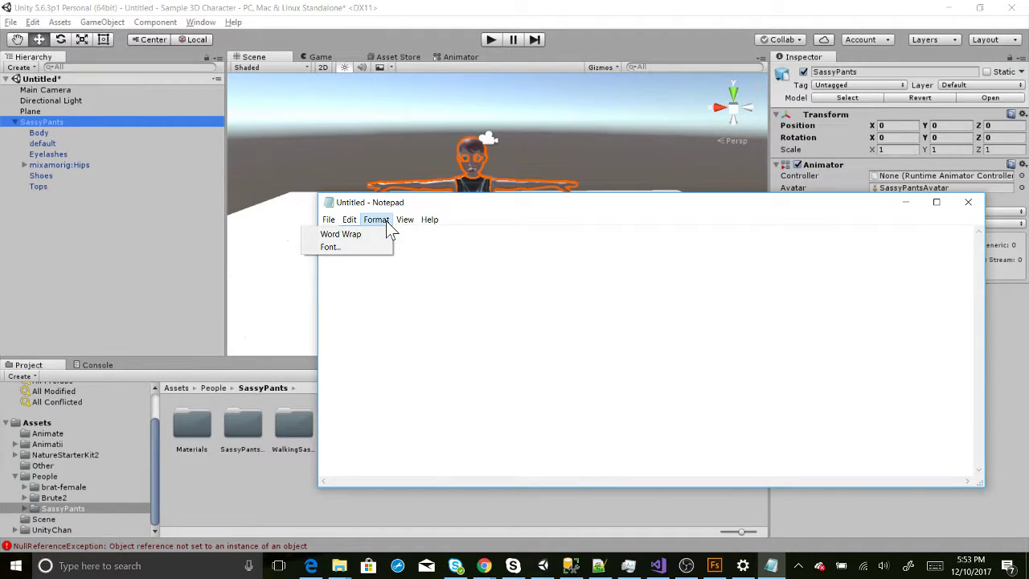
{"action": "left_click", "coordinate": [347, 248]}
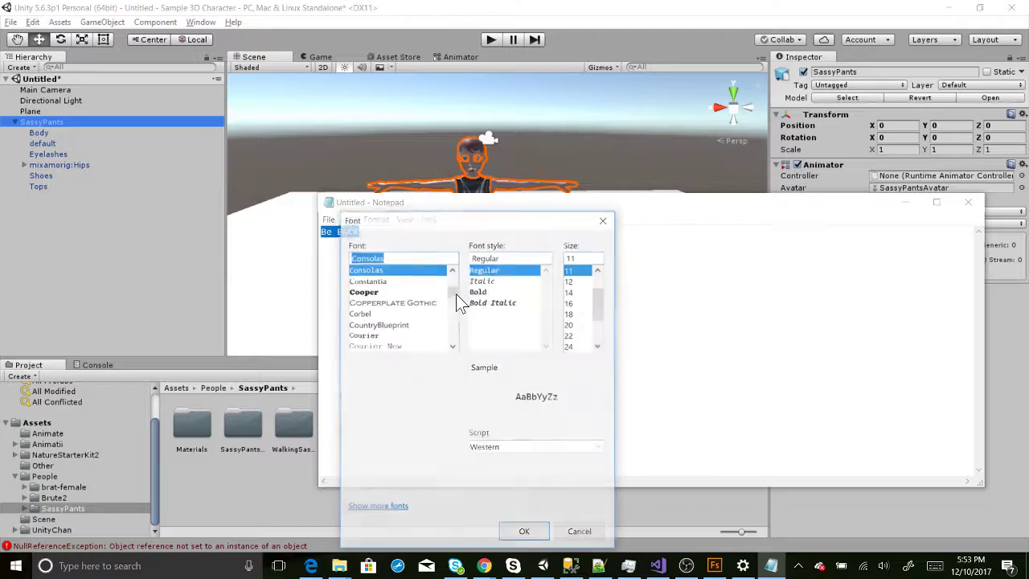
{"action": "left_click", "coordinate": [576, 343]}
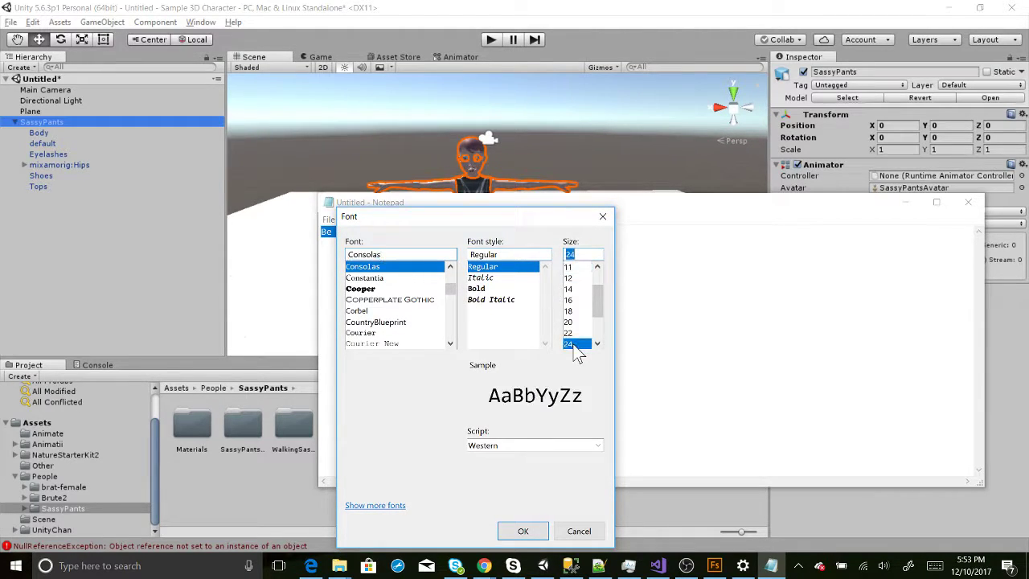
{"action": "left_click", "coordinate": [522, 532]}
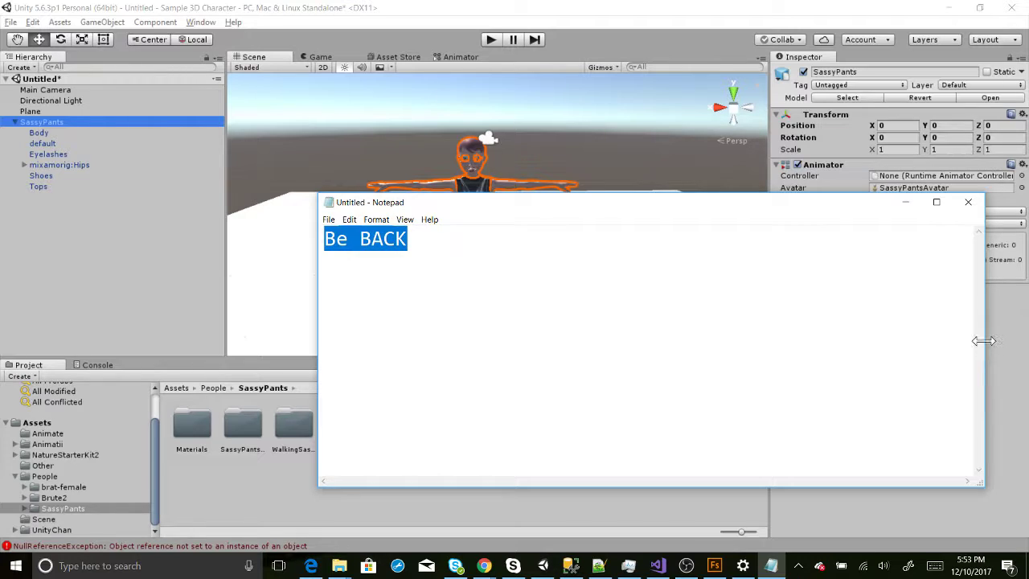
Shrink the Notepad window to a small box around the note and minimize it to return to Unity
{"action": "left_click_drag", "start_coordinate": [984, 338], "coordinate": [558, 333]}
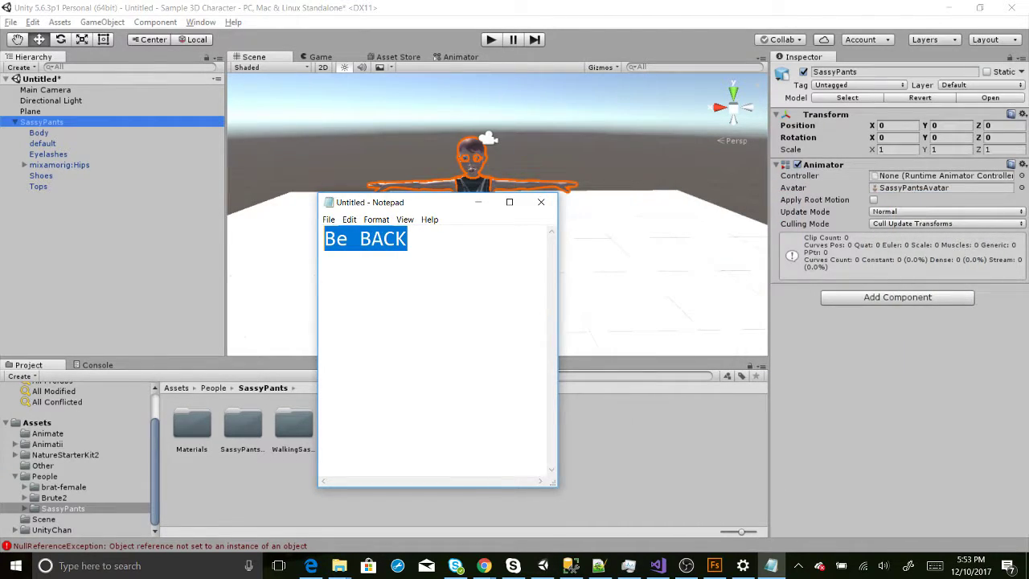
{"action": "left_click_drag", "start_coordinate": [461, 485], "coordinate": [456, 306]}
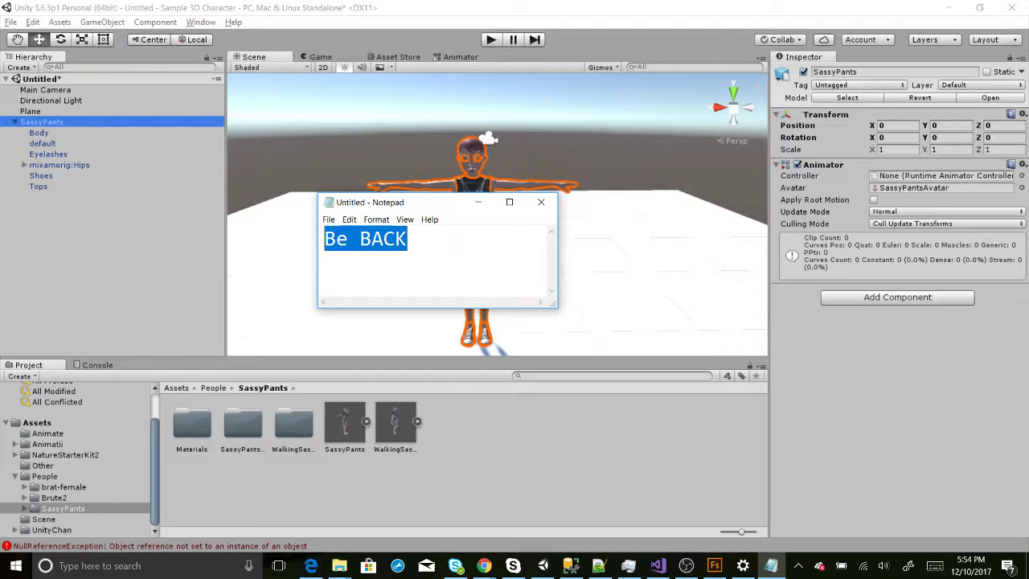
{"action": "left_click_drag", "start_coordinate": [434, 202], "coordinate": [206, 243]}
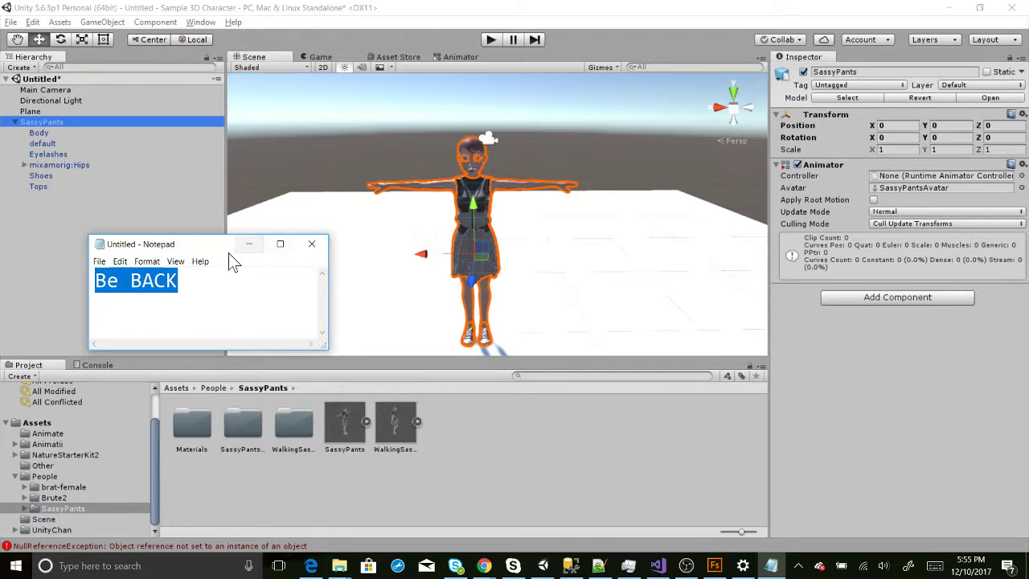
{"action": "left_click", "coordinate": [254, 245]}
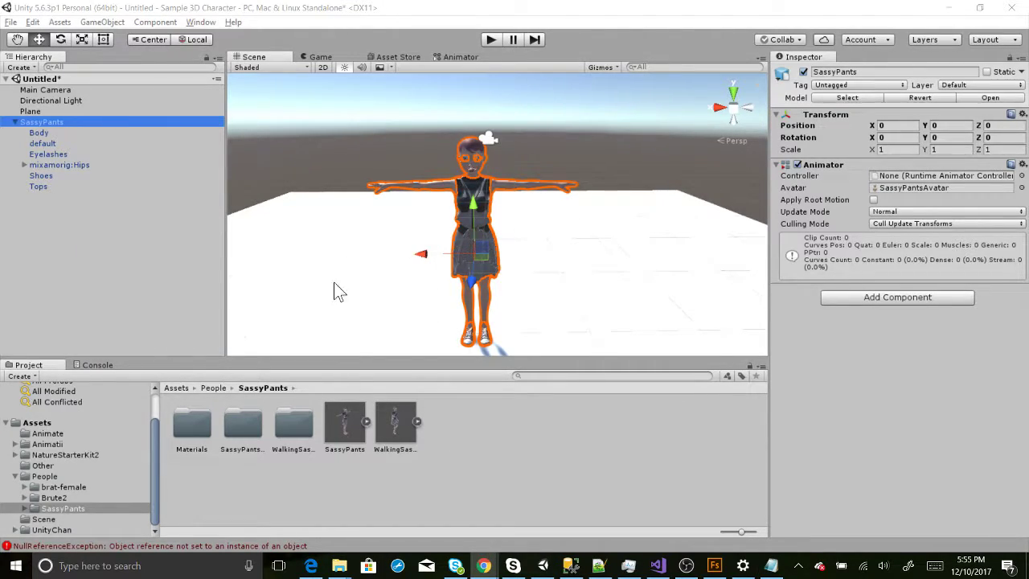
Select the Body part of SassyPants and open the Materials folder within the SassyPants project assets
{"action": "left_click", "coordinate": [39, 133]}
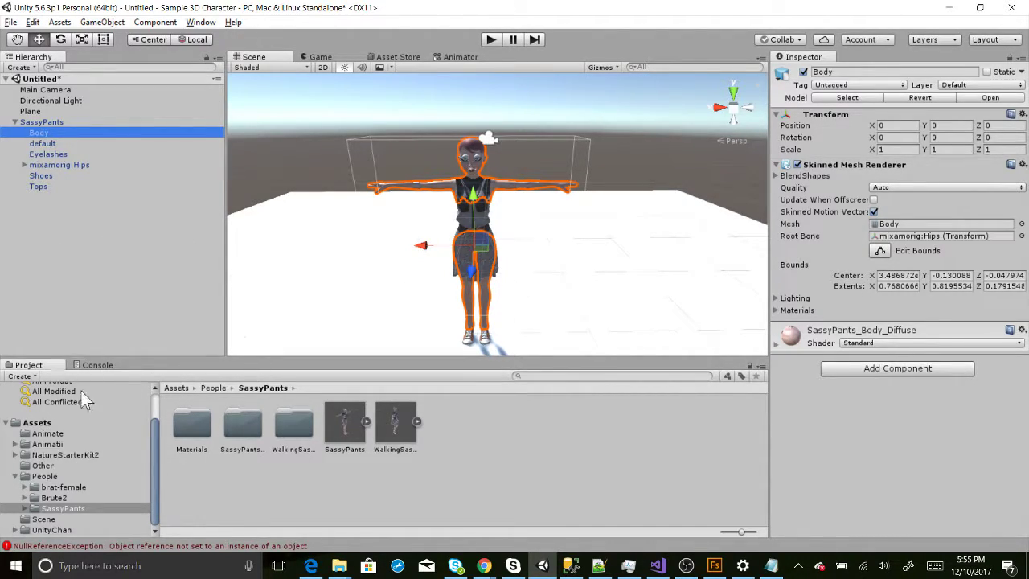
{"action": "left_click", "coordinate": [26, 505]}
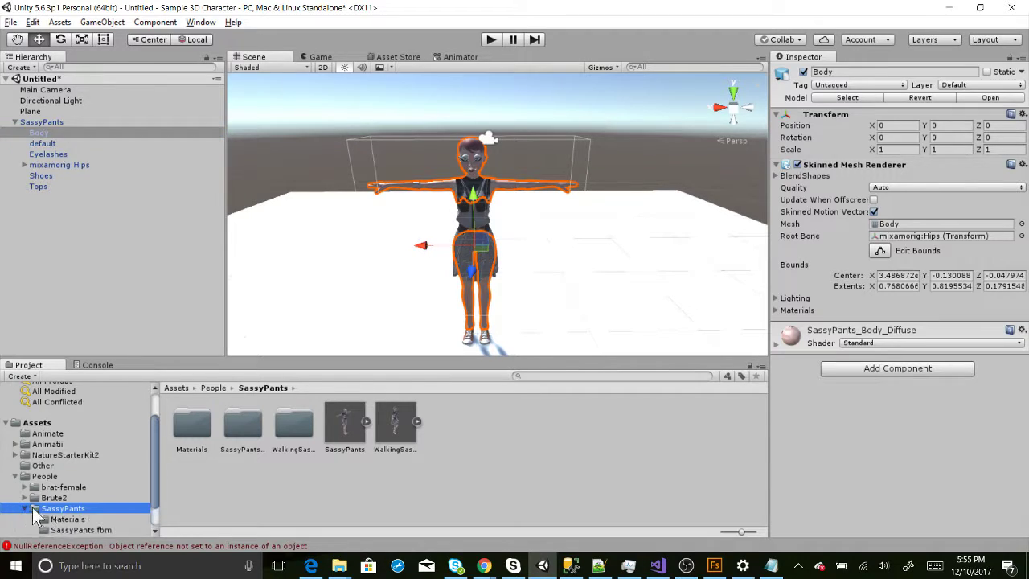
{"action": "scroll", "coordinate": [88, 471], "scroll_direction": "down", "scroll_amount": 1}
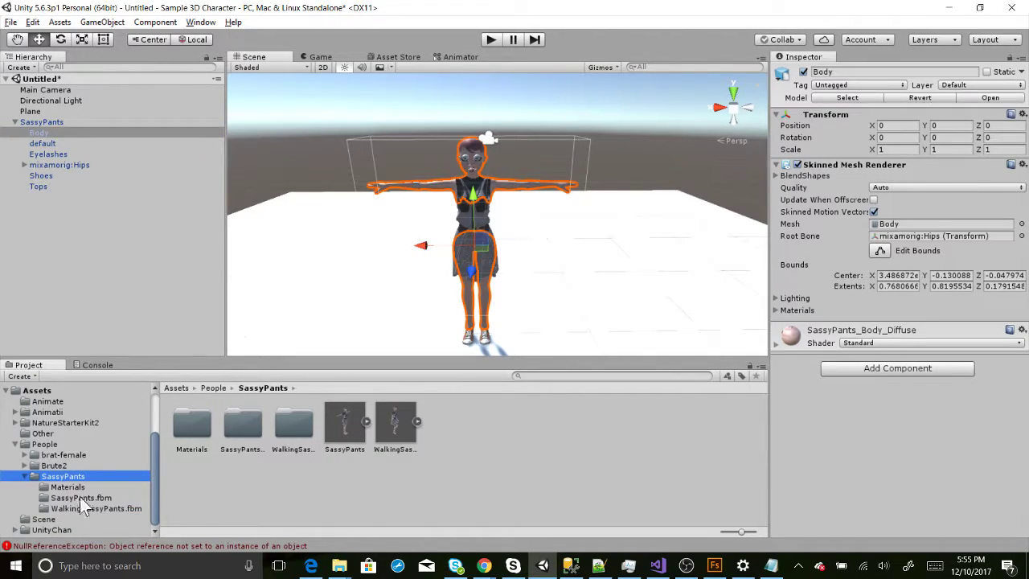
{"action": "left_click", "coordinate": [64, 487]}
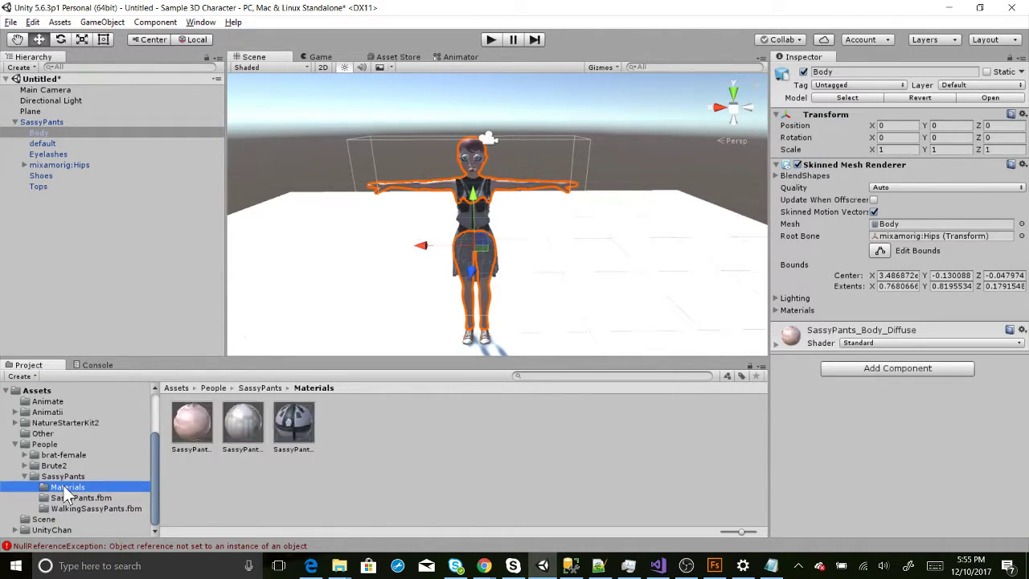
Set the rendering mode of the SassyPants_Body_Diffuse material to Opaque
{"action": "left_click", "coordinate": [188, 423]}
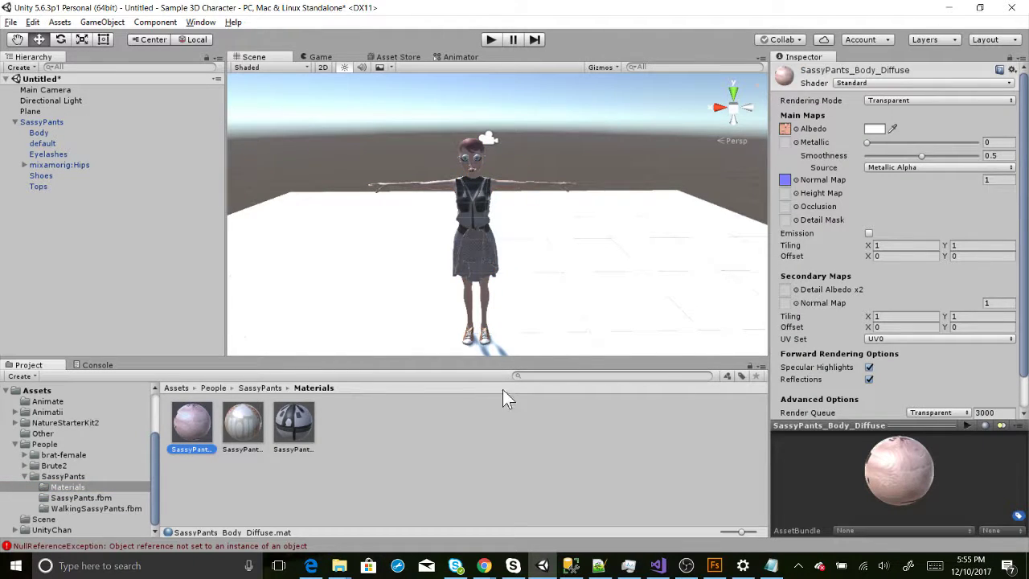
{"action": "left_click", "coordinate": [899, 102]}
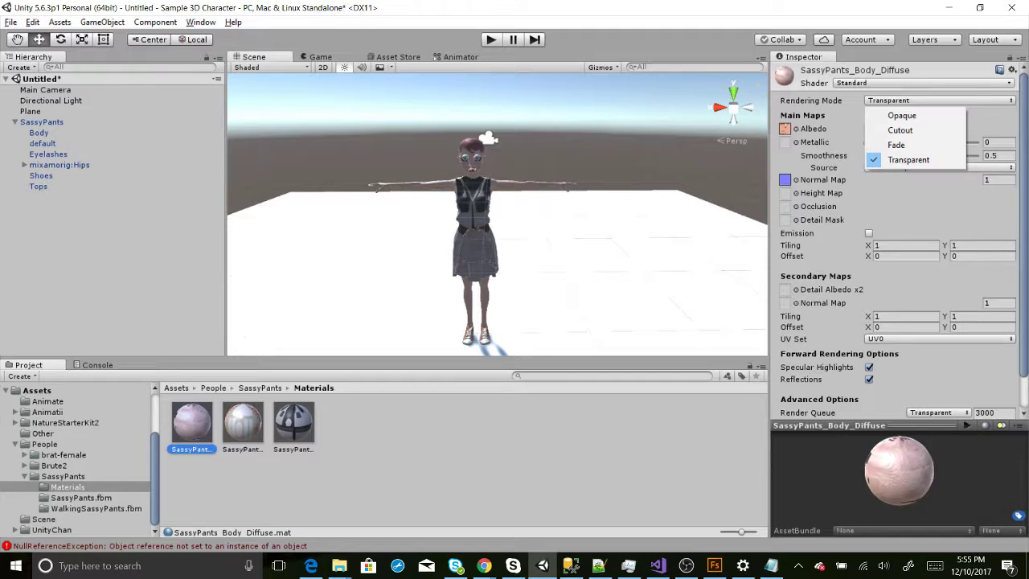
{"action": "key", "text": "alt+Tab"}
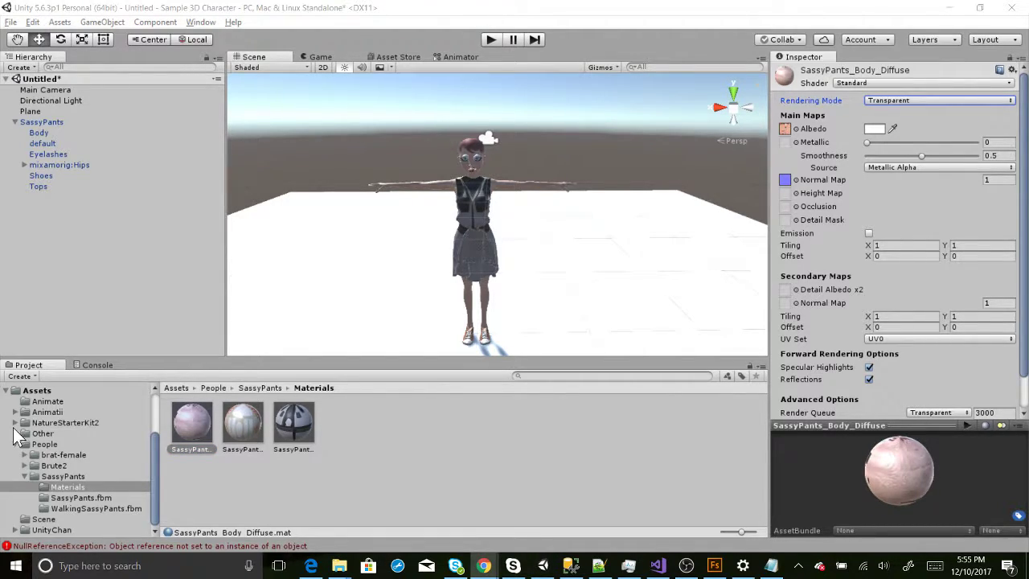
{"action": "left_click", "coordinate": [922, 100]}
{"action": "left_click", "coordinate": [919, 108]}
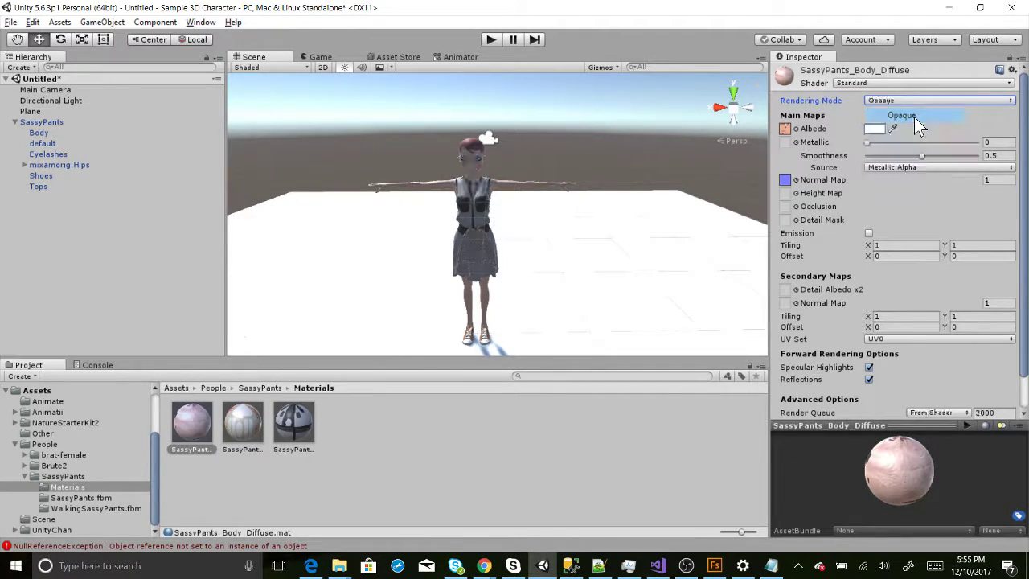
Set the rendering mode of the SassyPants_Shoes_Diffuse and SassyPants_Top_Diffuse materials to Opaque
{"action": "left_click", "coordinate": [245, 423]}
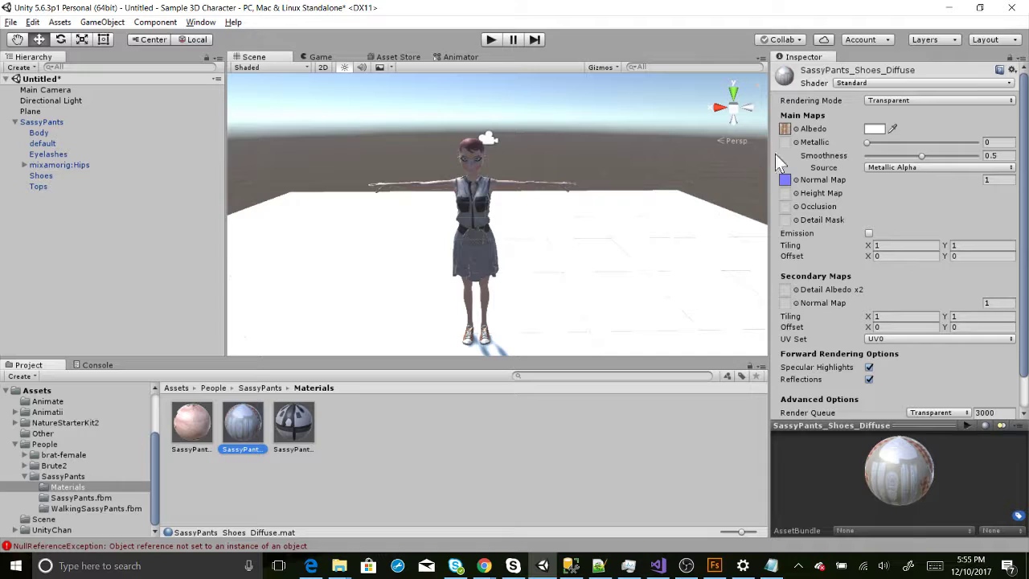
{"action": "left_click", "coordinate": [897, 100]}
{"action": "left_click", "coordinate": [891, 113]}
{"action": "left_click", "coordinate": [293, 426]}
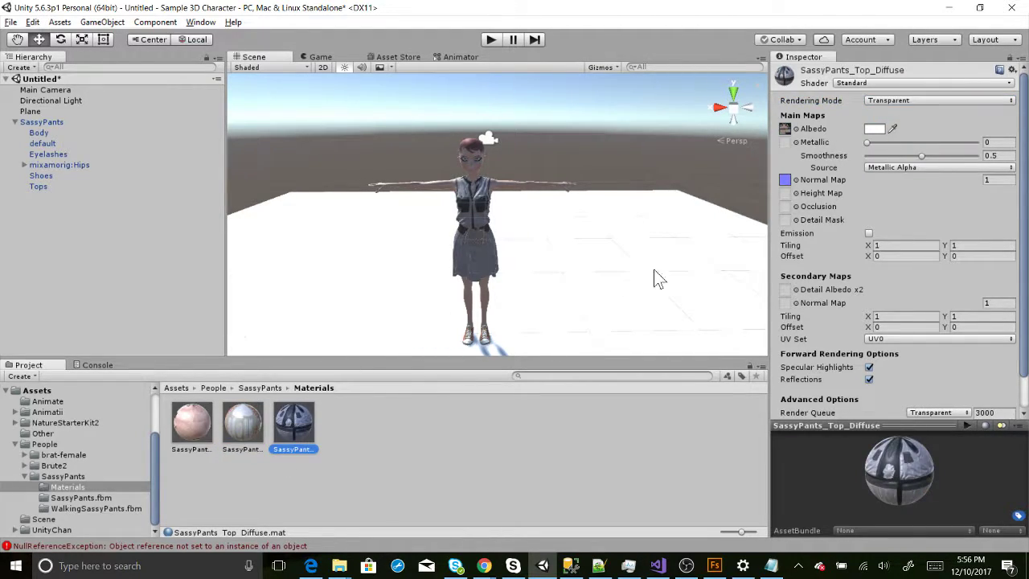
{"action": "left_click", "coordinate": [891, 100]}
{"action": "left_click", "coordinate": [896, 115]}
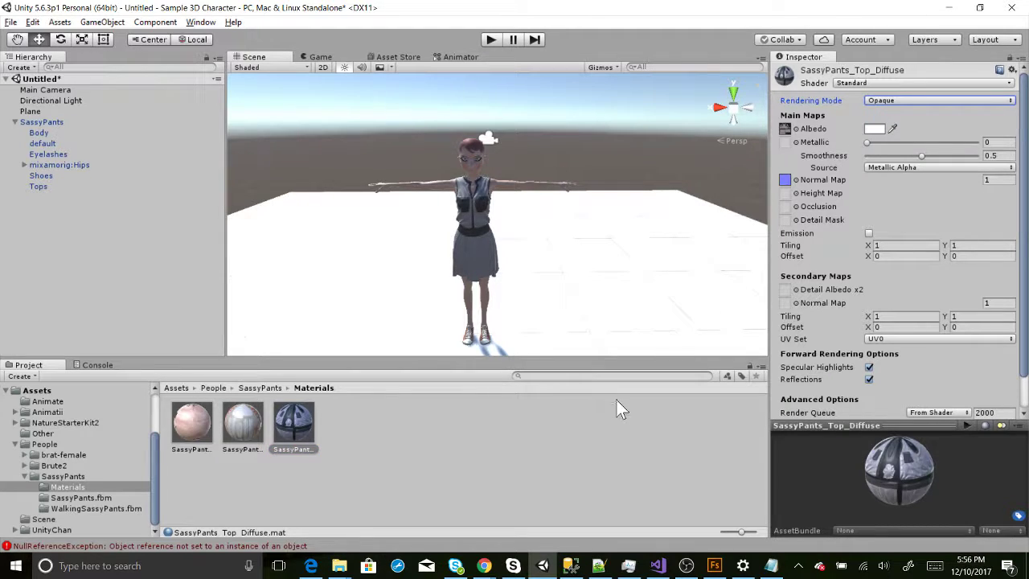
{"action": "scroll", "coordinate": [974, 391], "scroll_direction": "down", "scroll_amount": 2}
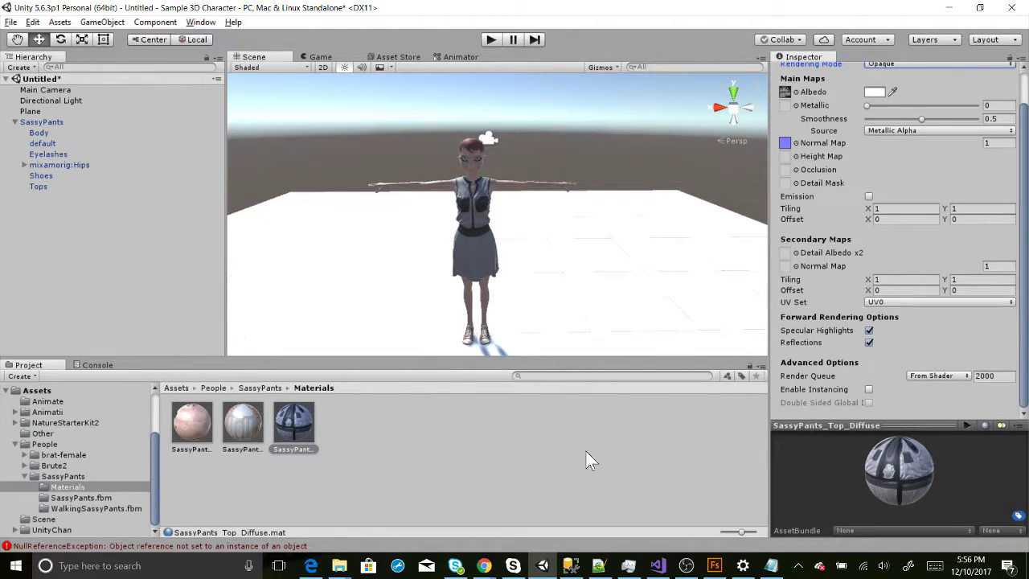